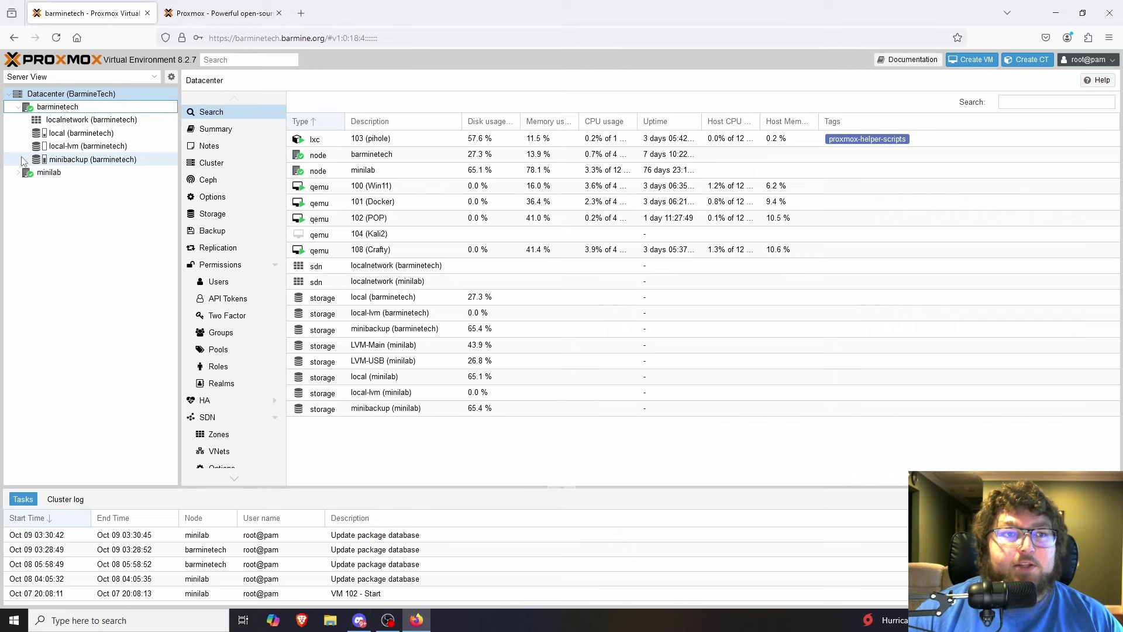
# Collapse the barminetech node and expand minilab to show its guests and storages.
pyautogui.click(18, 108)
pyautogui.click(18, 121)
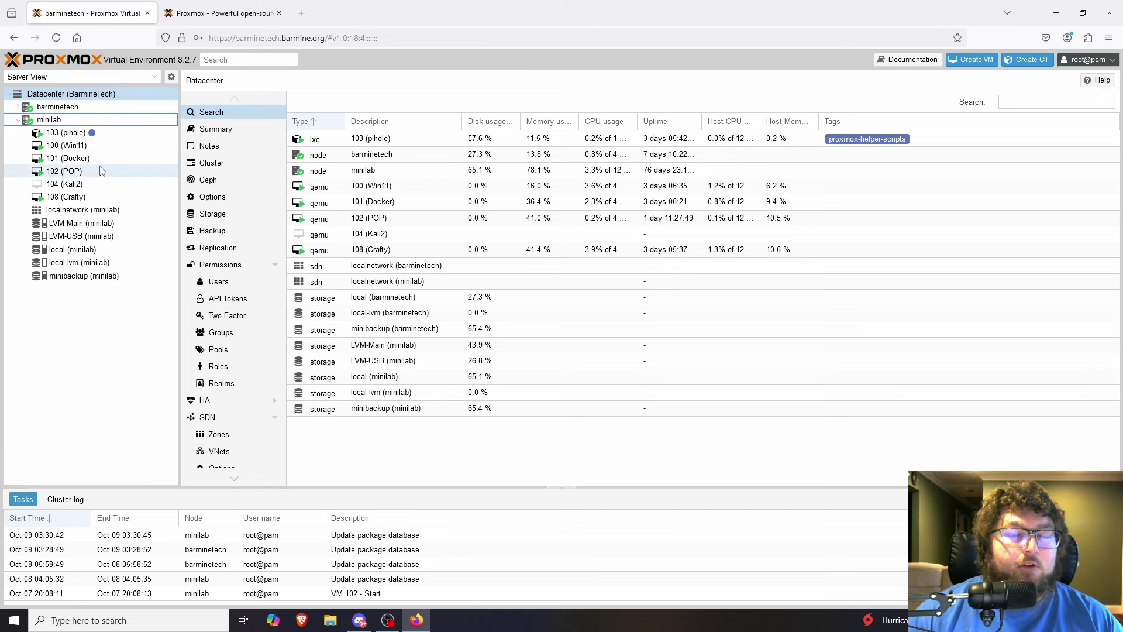
# Copy the Proxmox Backup Server 3.2 ISO installer download link from proxmox.com Downloads.
pyautogui.click(208, 20)
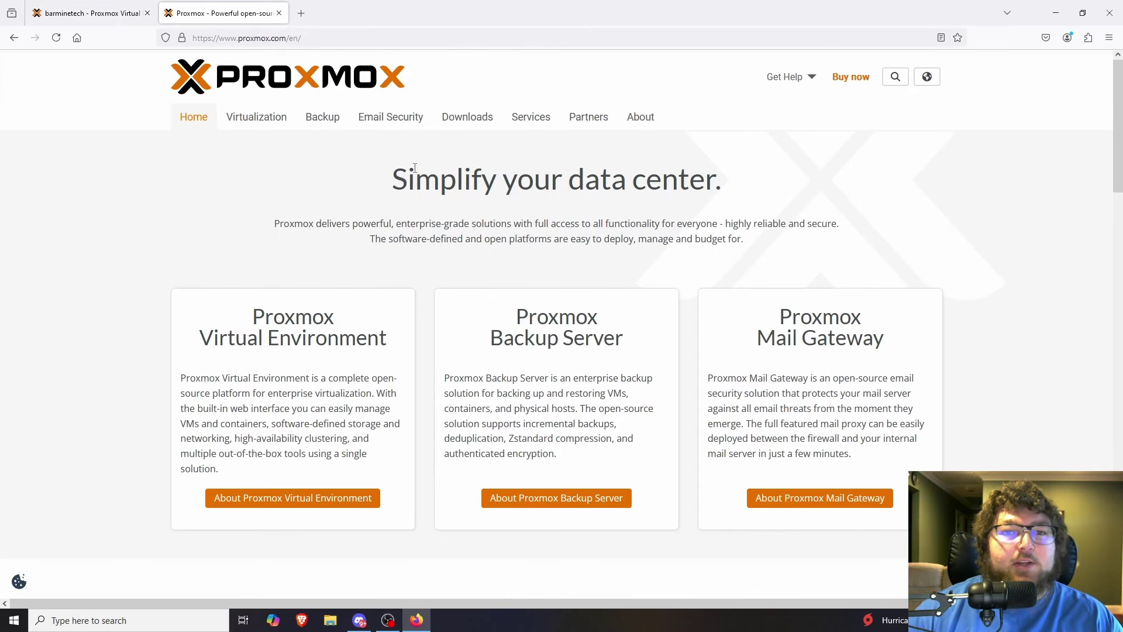
pyautogui.click(479, 119)
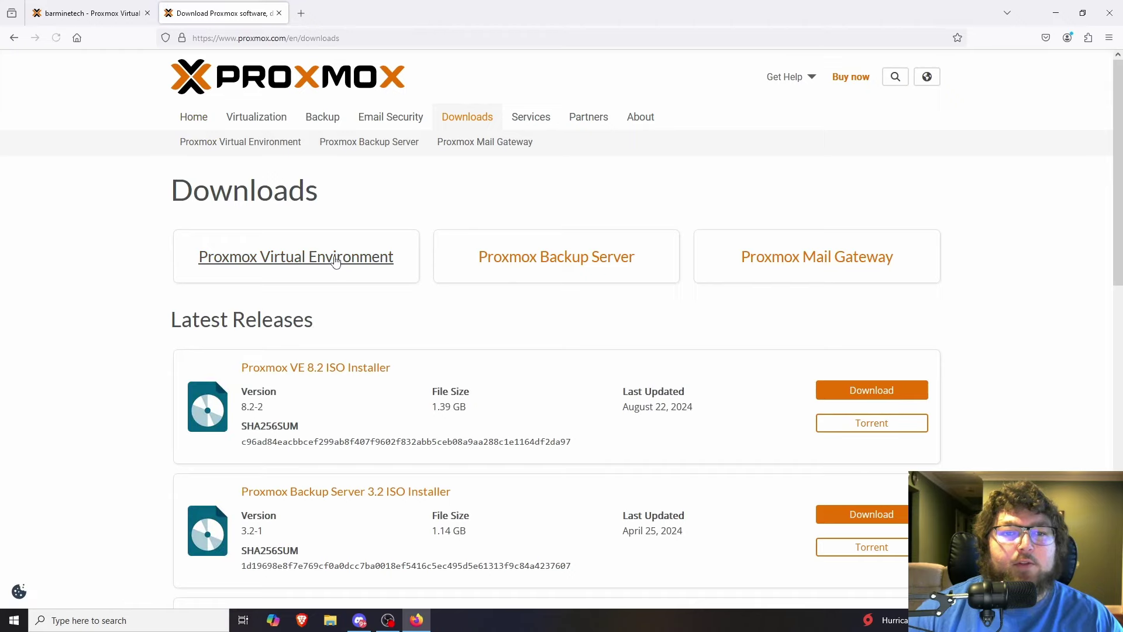
pyautogui.click(533, 258)
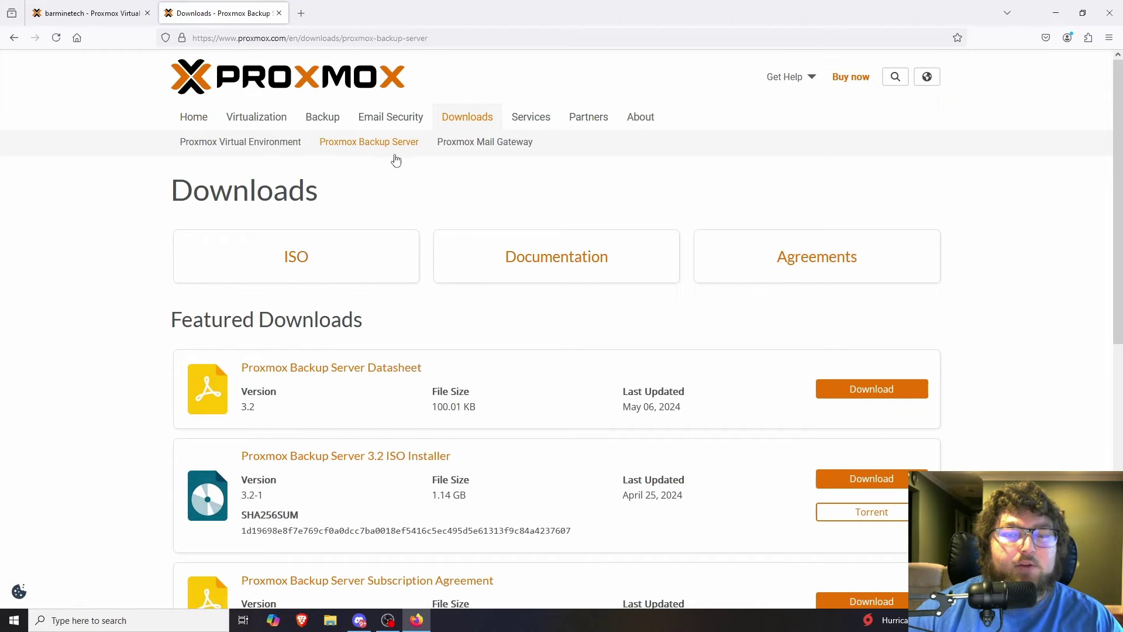
pyautogui.scroll(-3, 378, 206)
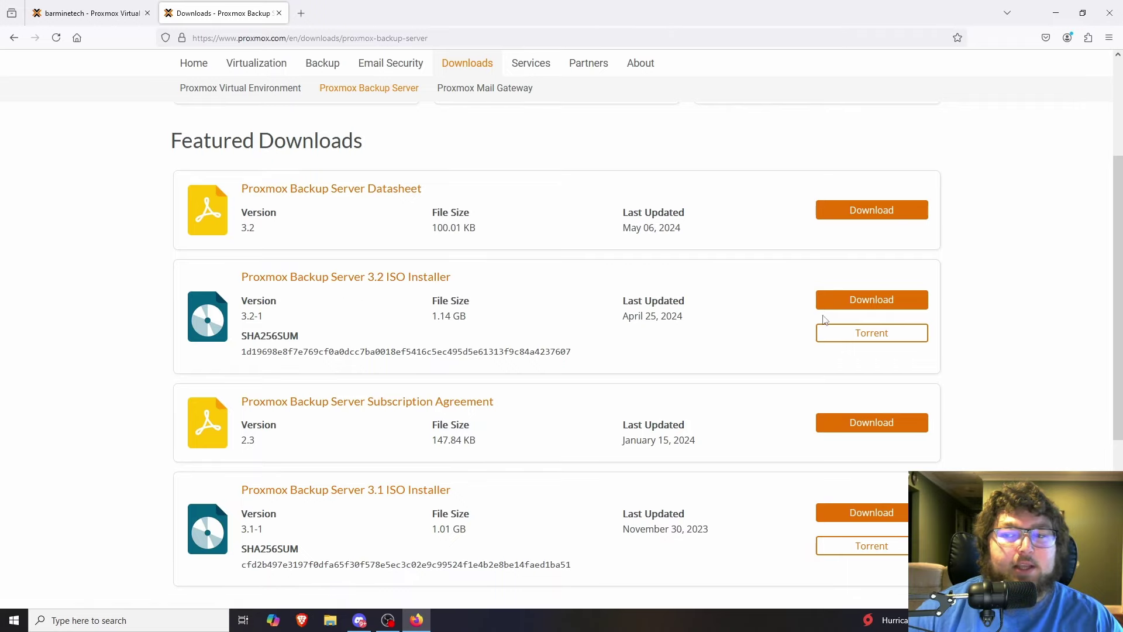
pyautogui.rightClick(870, 303)
pyautogui.click(919, 420)
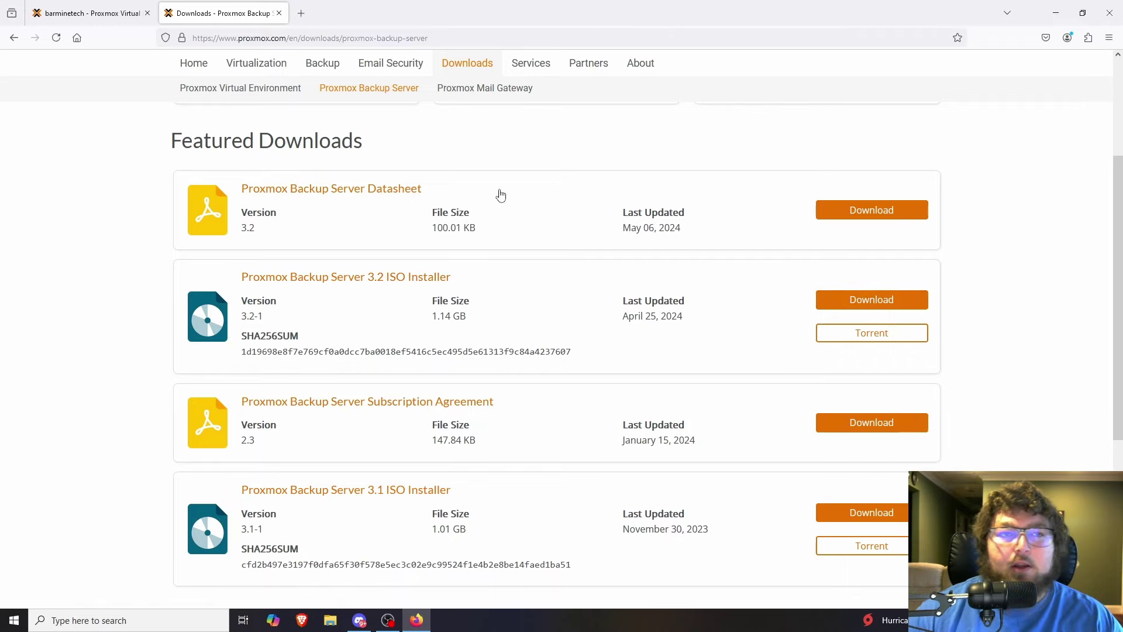
pyautogui.click(89, 8)
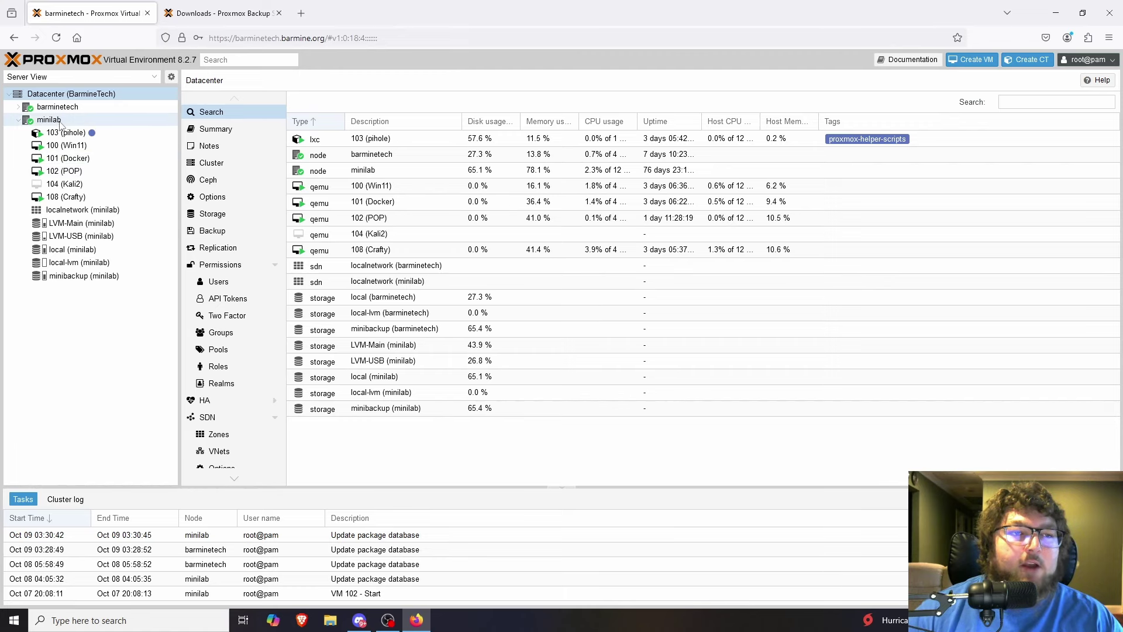
# Open the ISO Images list of minilab's local storage.
pyautogui.click(49, 120)
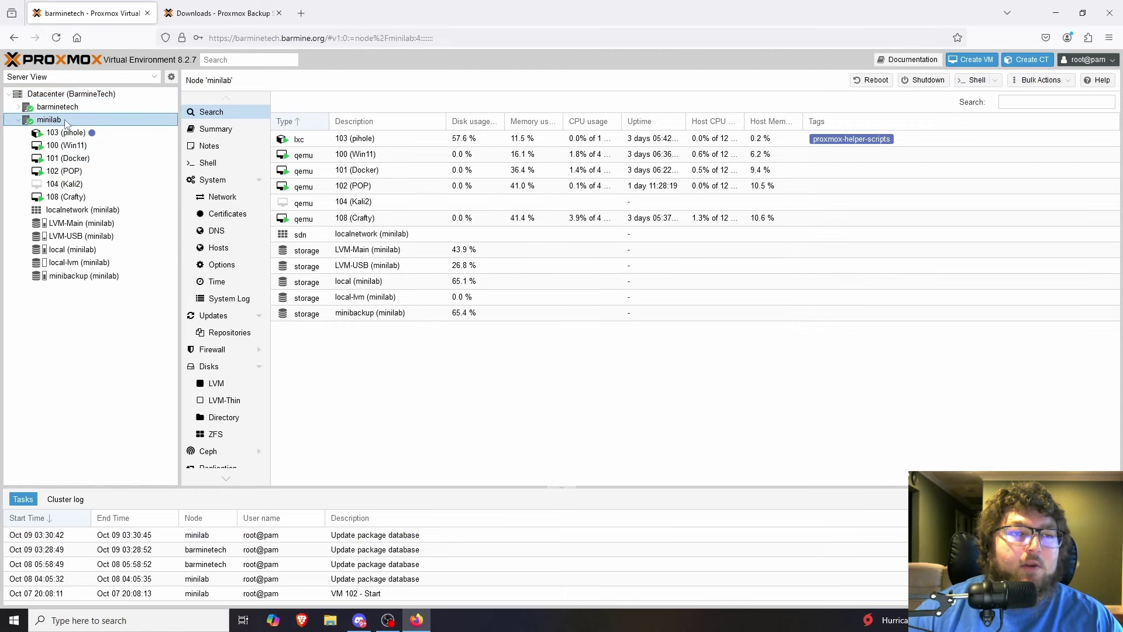
pyautogui.click(84, 227)
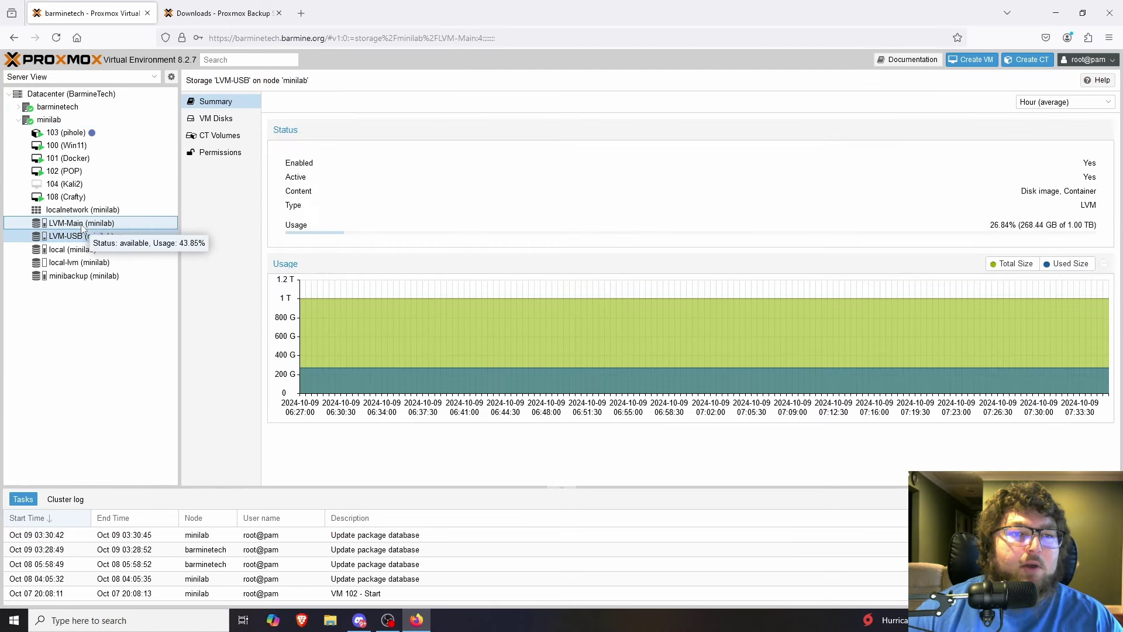
pyautogui.click(81, 252)
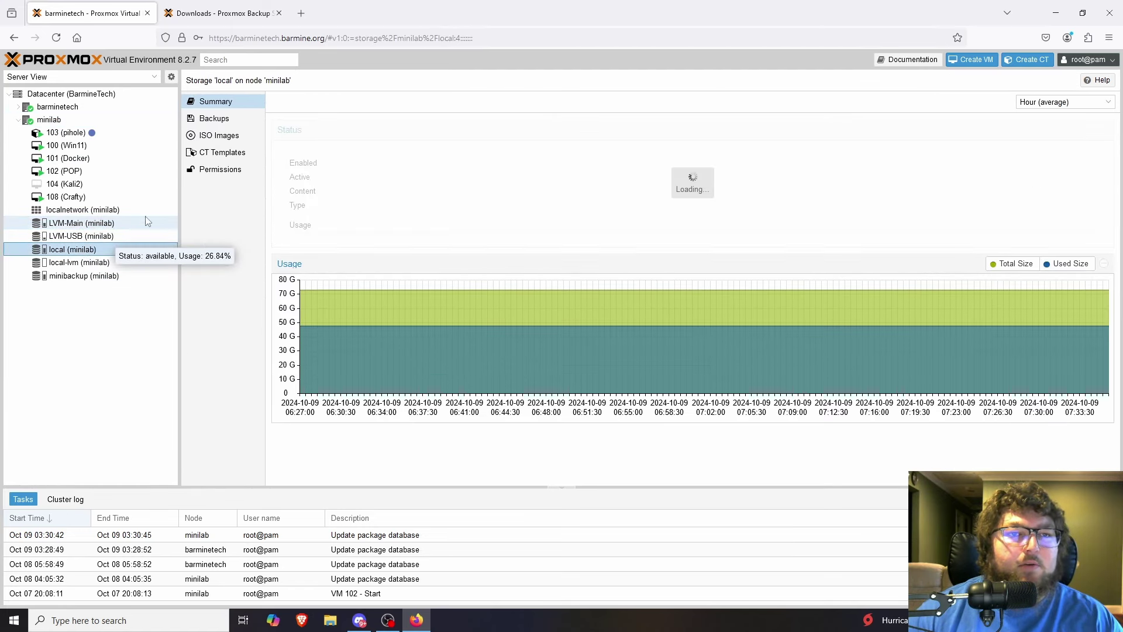
pyautogui.click(217, 135)
# Download proxmox-backup-server_3.2-1.iso from the pasted URL into local storage.
pyautogui.click(340, 103)
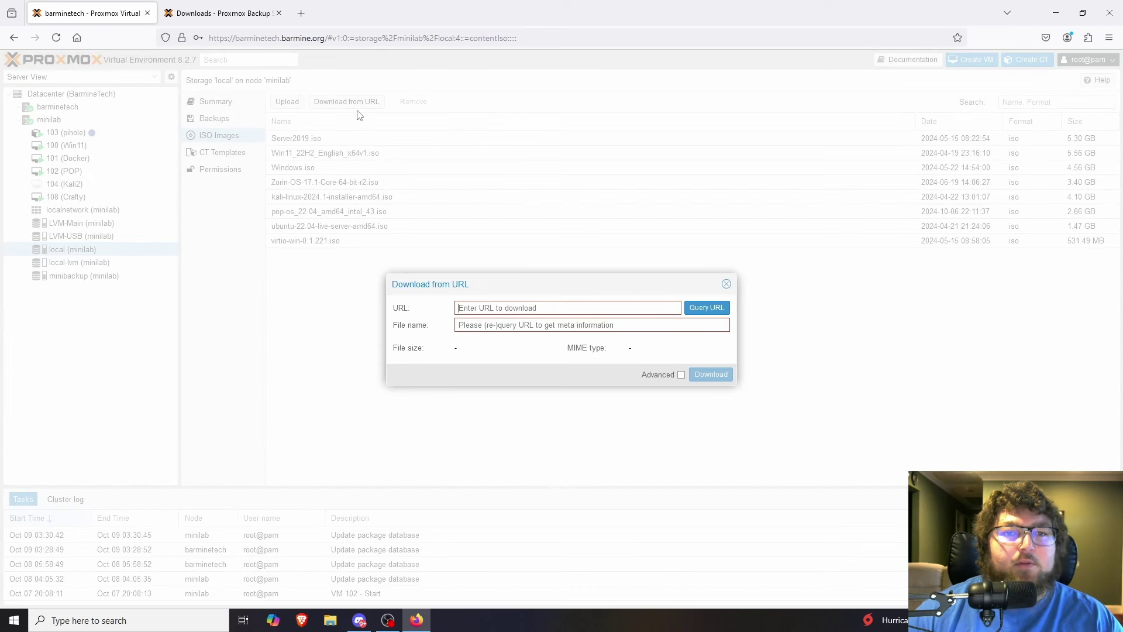
pyautogui.click(632, 313)
pyautogui.hotkey('ctrl', 'v')
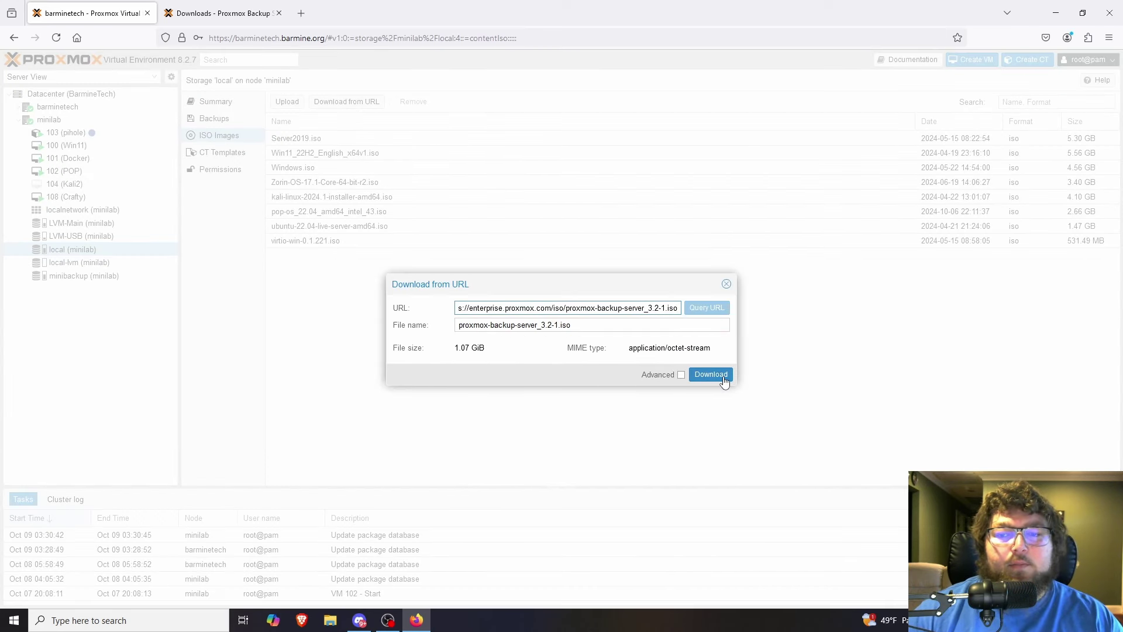
pyautogui.click(712, 374)
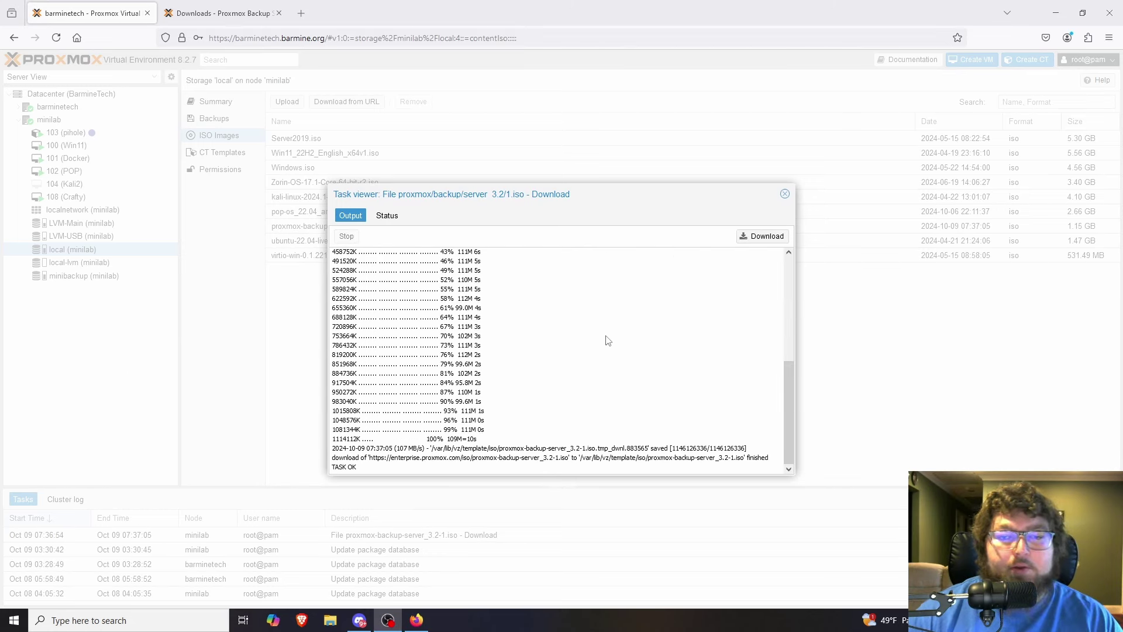
pyautogui.moveTo(377, 467); pyautogui.dragTo(341, 466)
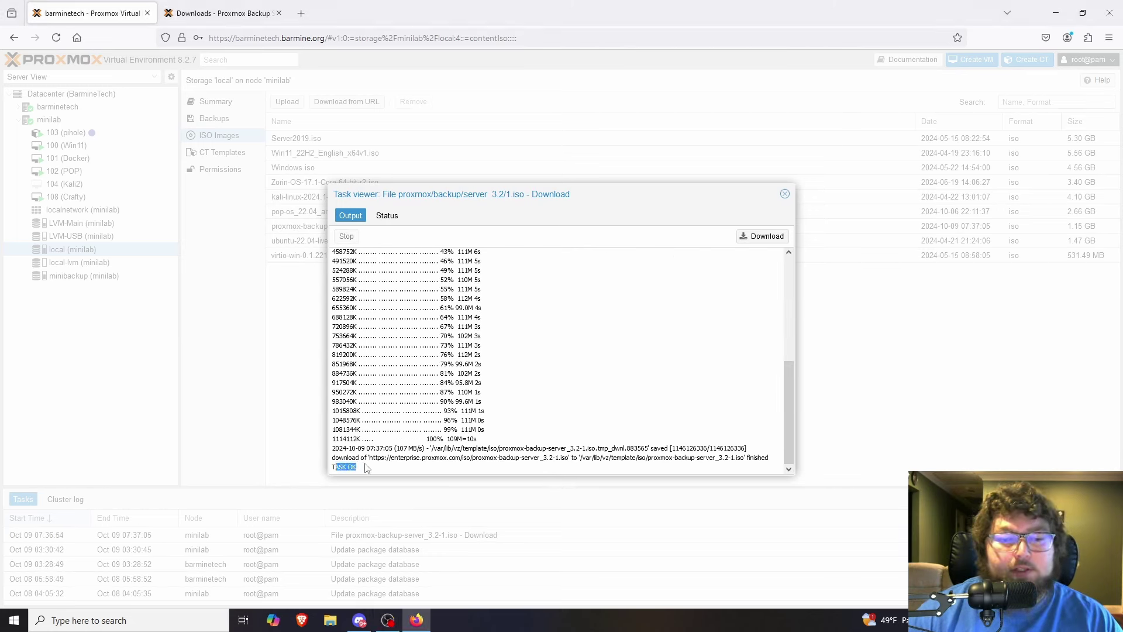
pyautogui.click(785, 194)
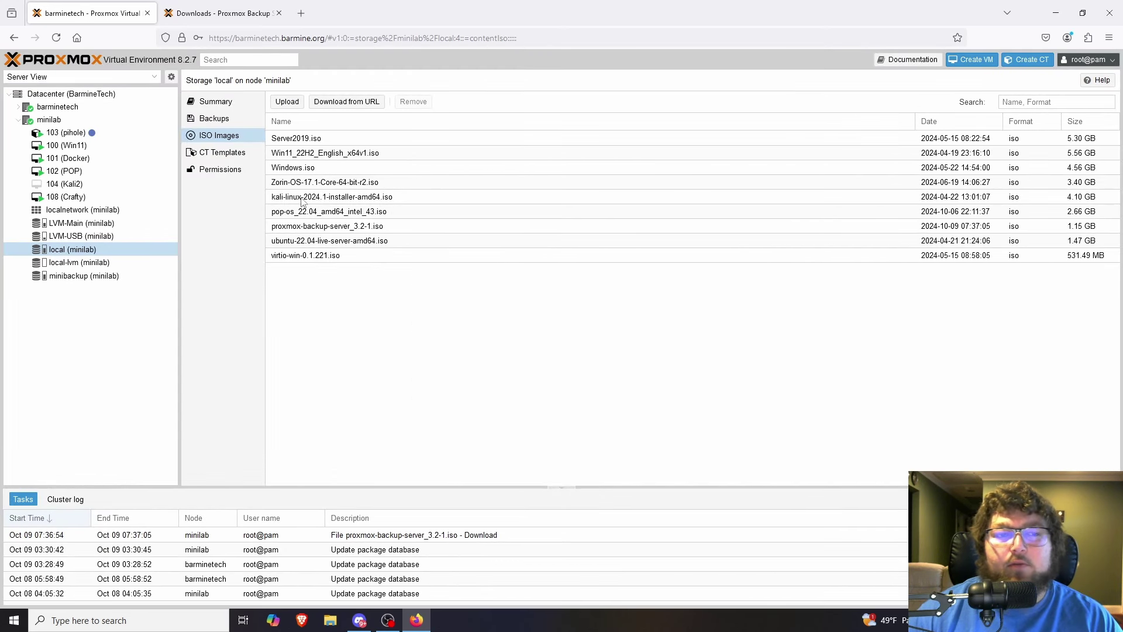
# Open the Backup Server recommended system requirements docs and review the 4-core CPU requirement.
pyautogui.click(228, 11)
pyautogui.scroll(2, 280, 126)
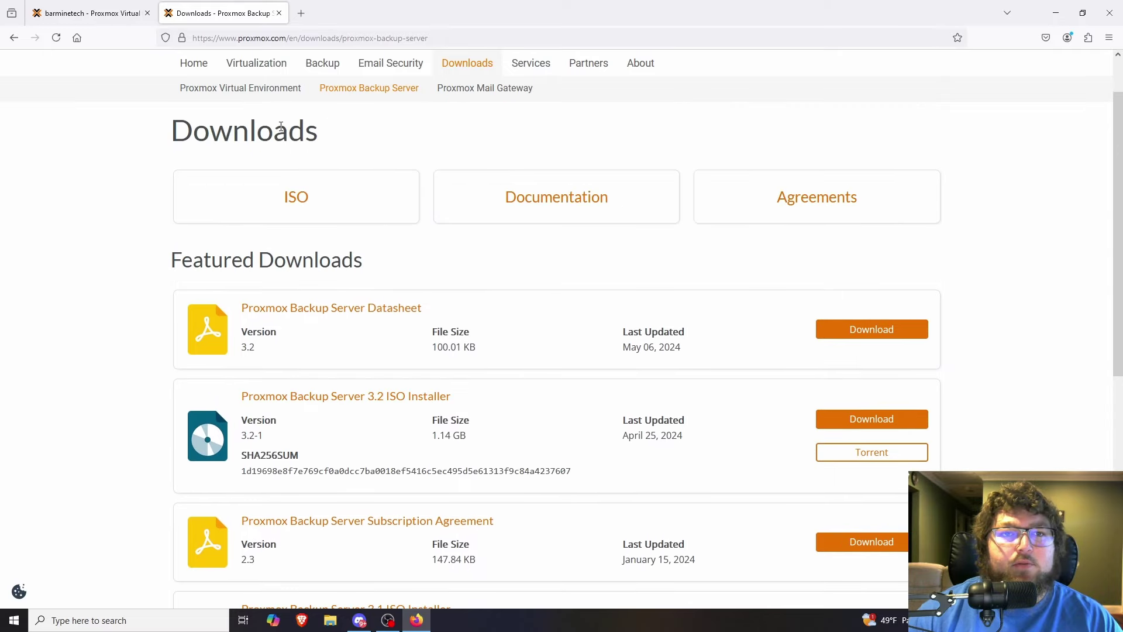
pyautogui.click(322, 65)
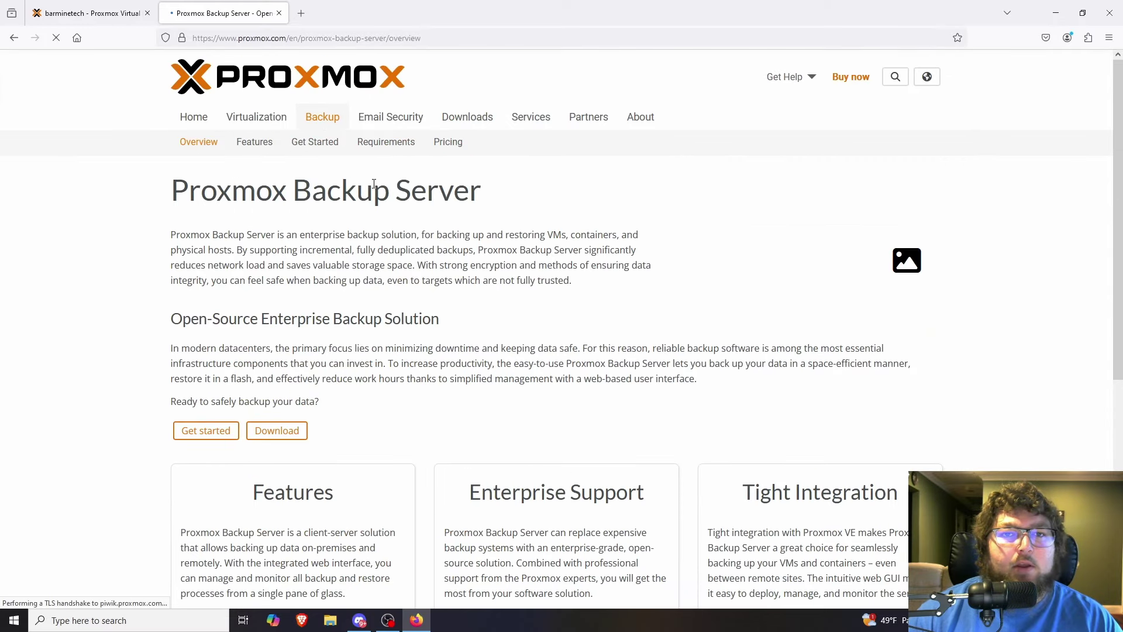
pyautogui.click(387, 143)
pyautogui.click(307, 331)
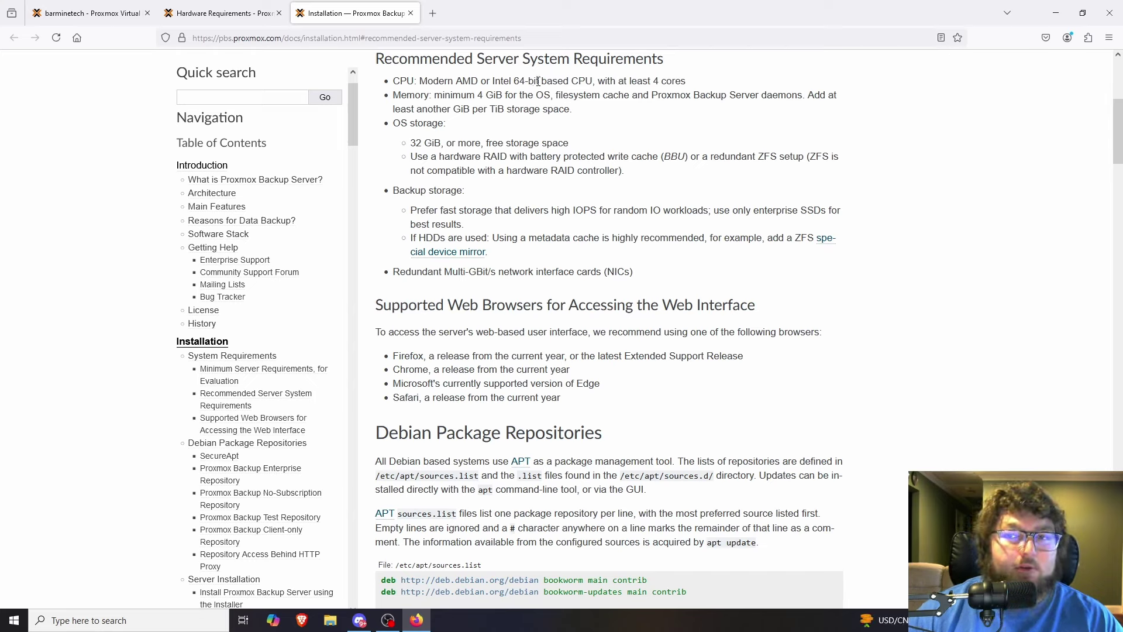
pyautogui.moveTo(632, 80); pyautogui.dragTo(674, 81)
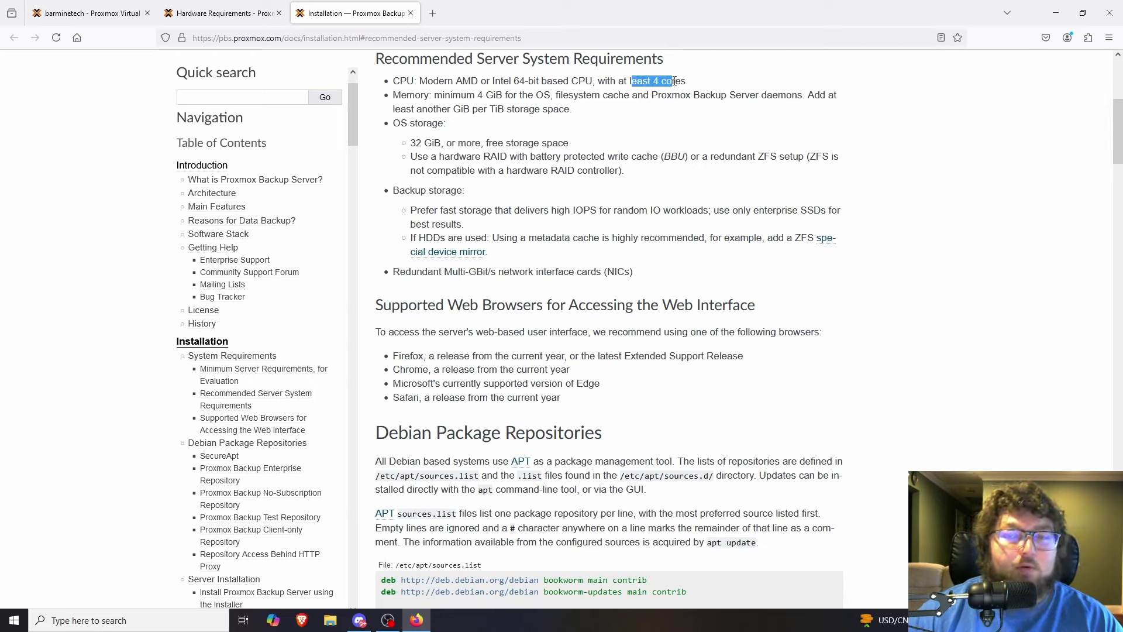
pyautogui.click(582, 94)
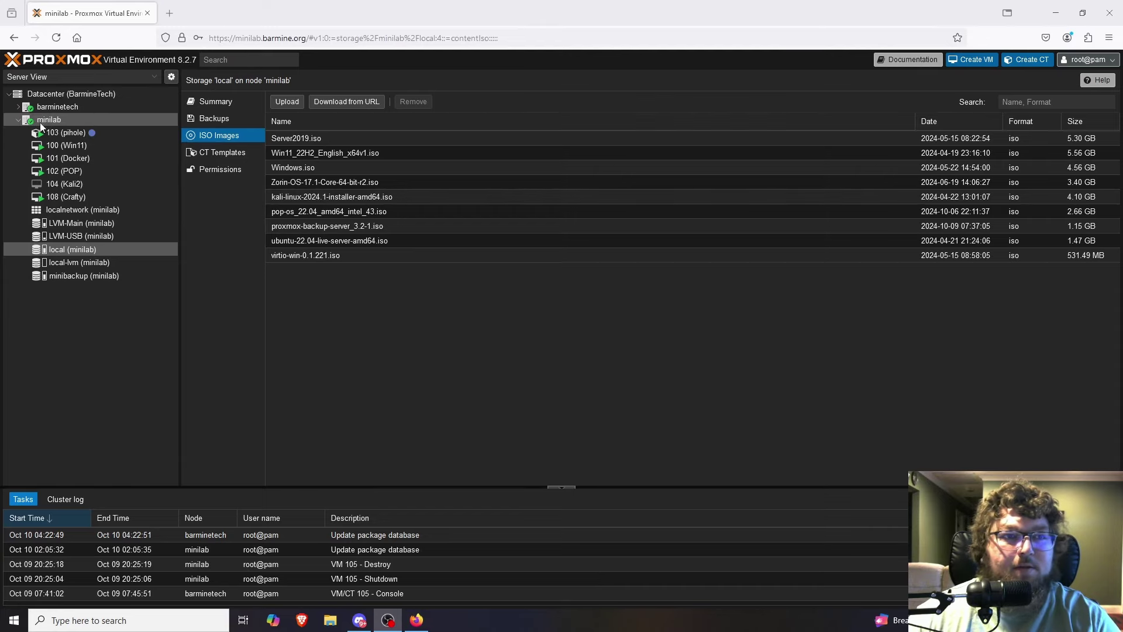
# Start creating VM 105 named PBS on minilab, booting from proxmox-backup-server_3.2-1.iso.
pyautogui.click(57, 123)
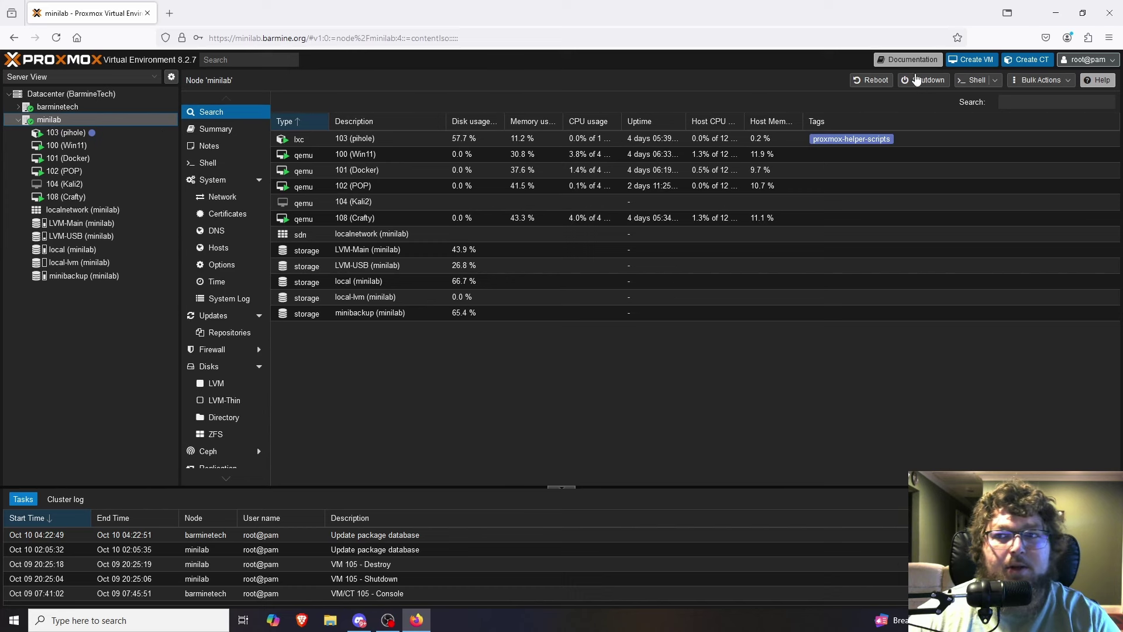
pyautogui.click(972, 60)
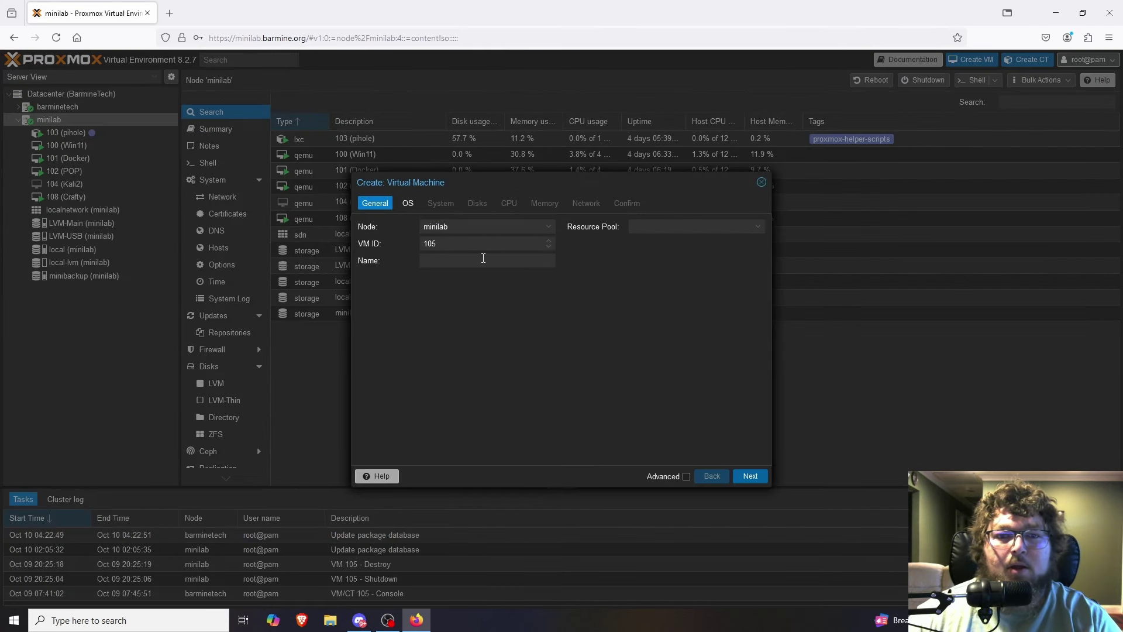
pyautogui.click(484, 258)
pyautogui.write('PBS')
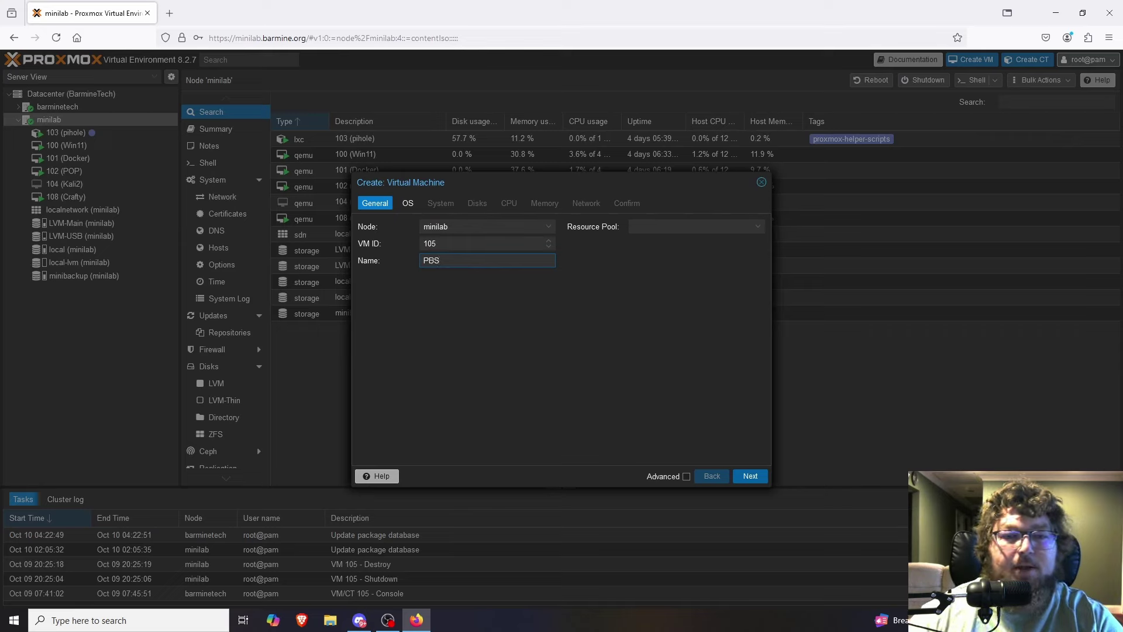
pyautogui.click(751, 477)
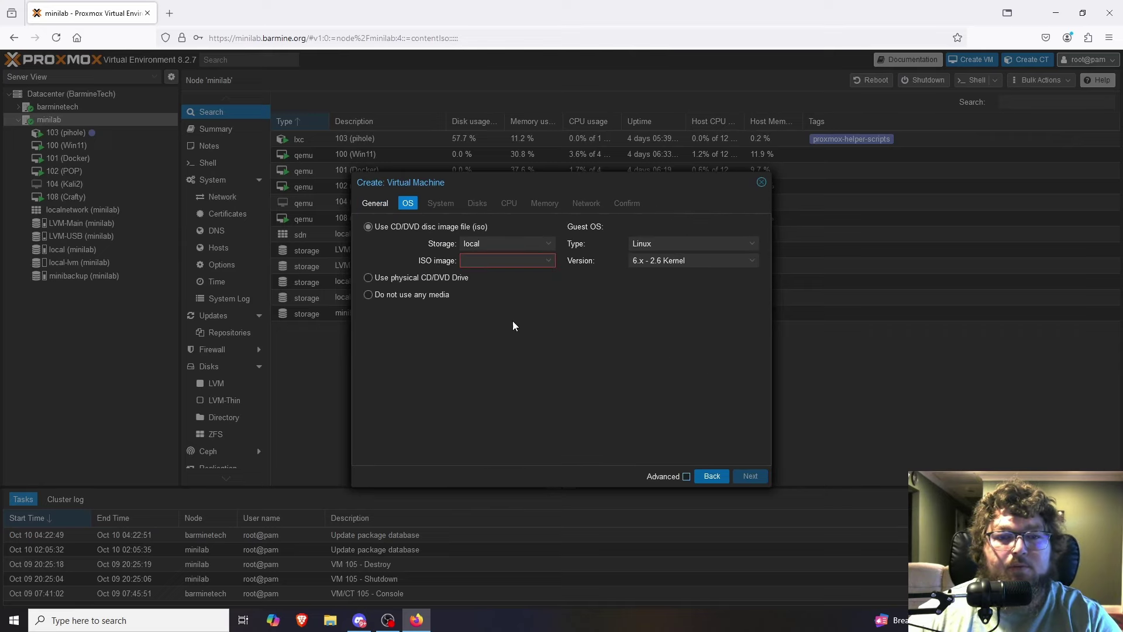
pyautogui.click(482, 258)
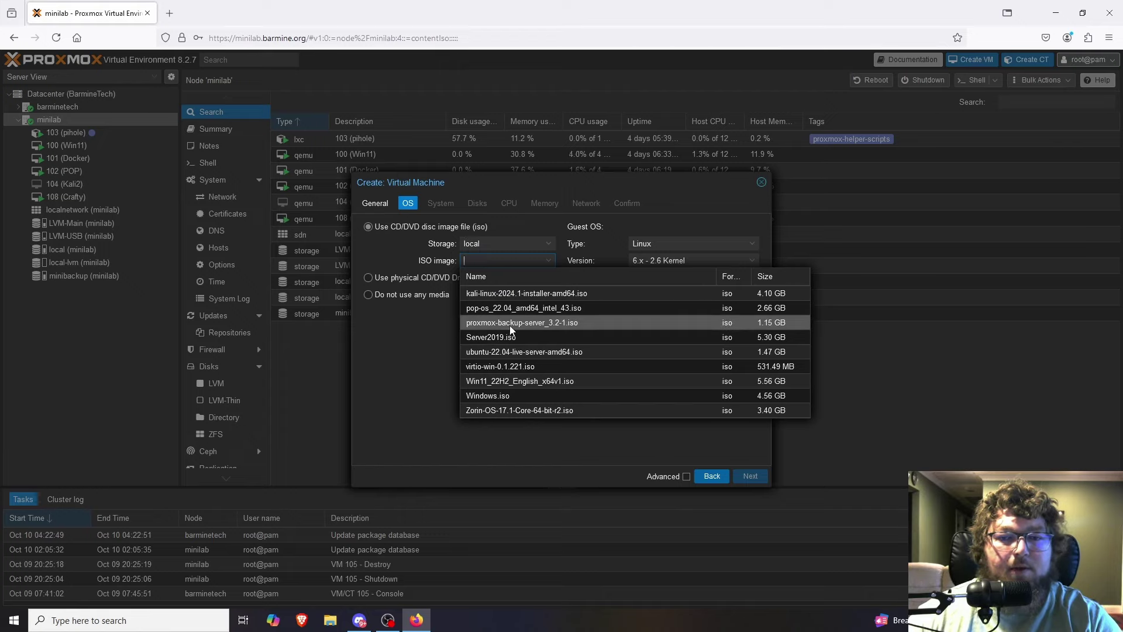
pyautogui.click(510, 325)
pyautogui.click(751, 477)
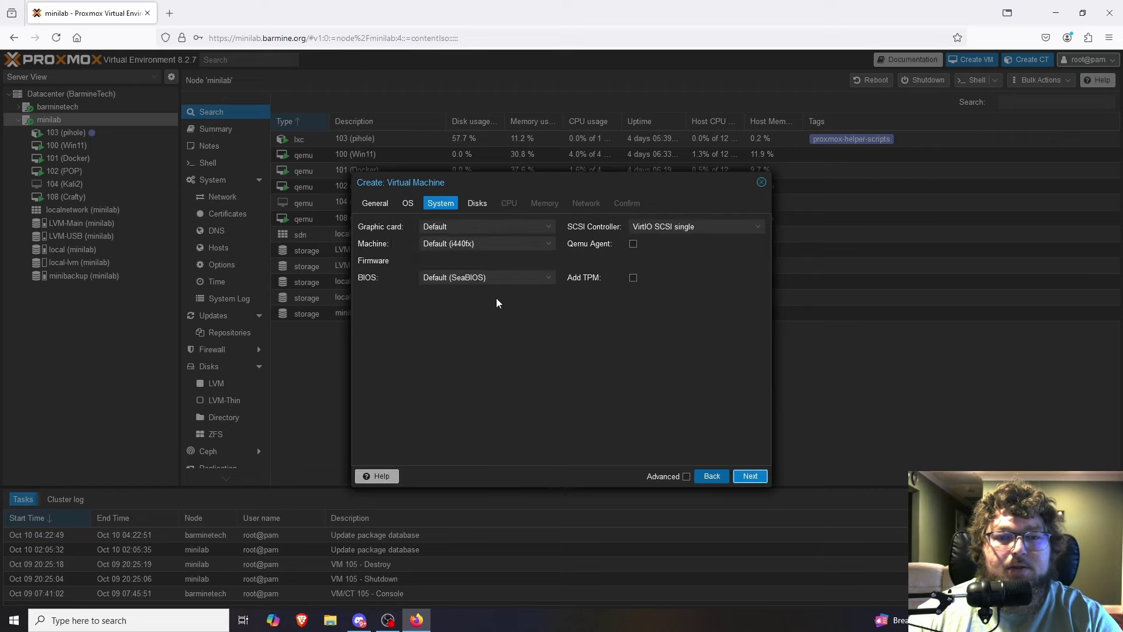
# Add a 200 GiB LVM-USB disk scsi1 alongside the 32 GiB LVM-Main disk scsi0.
pyautogui.click(750, 476)
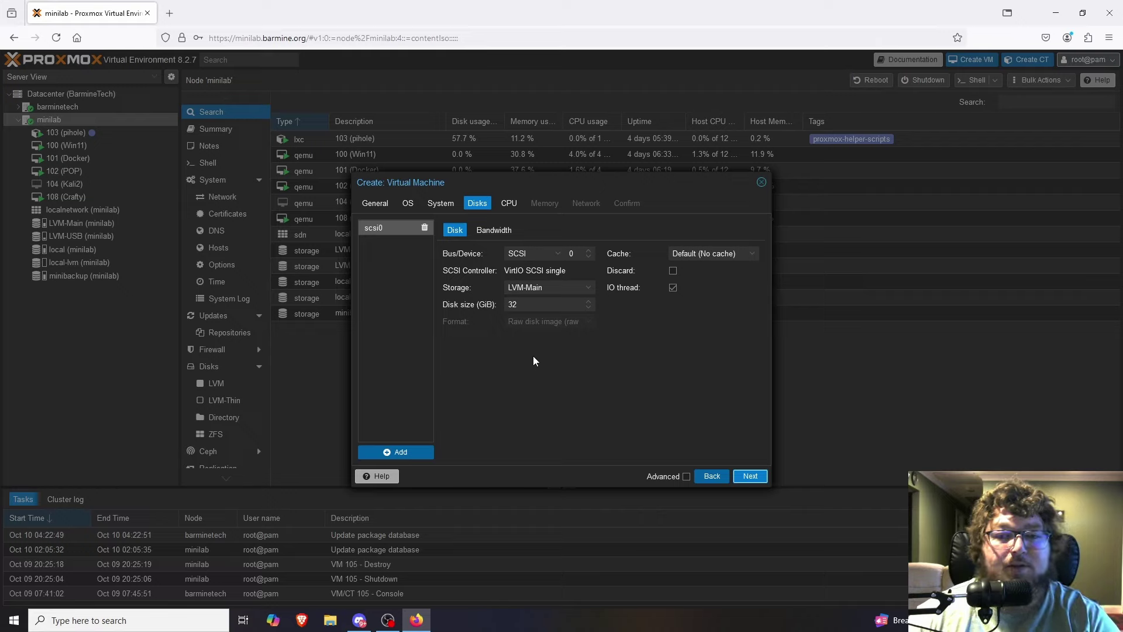
pyautogui.click(387, 453)
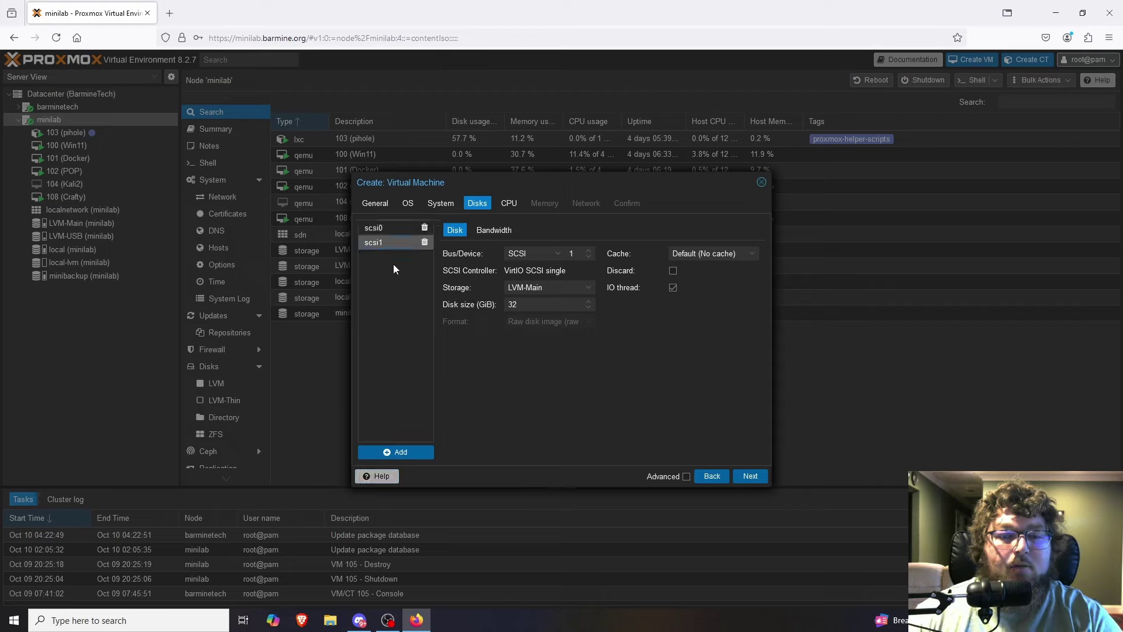
pyautogui.click(547, 289)
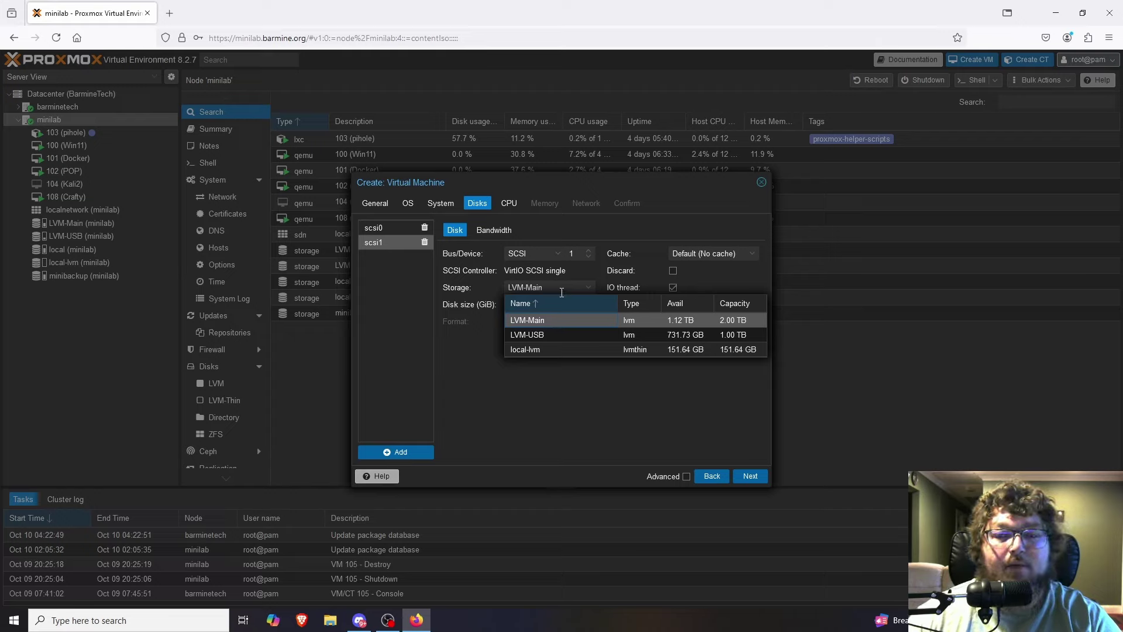
pyautogui.click(543, 336)
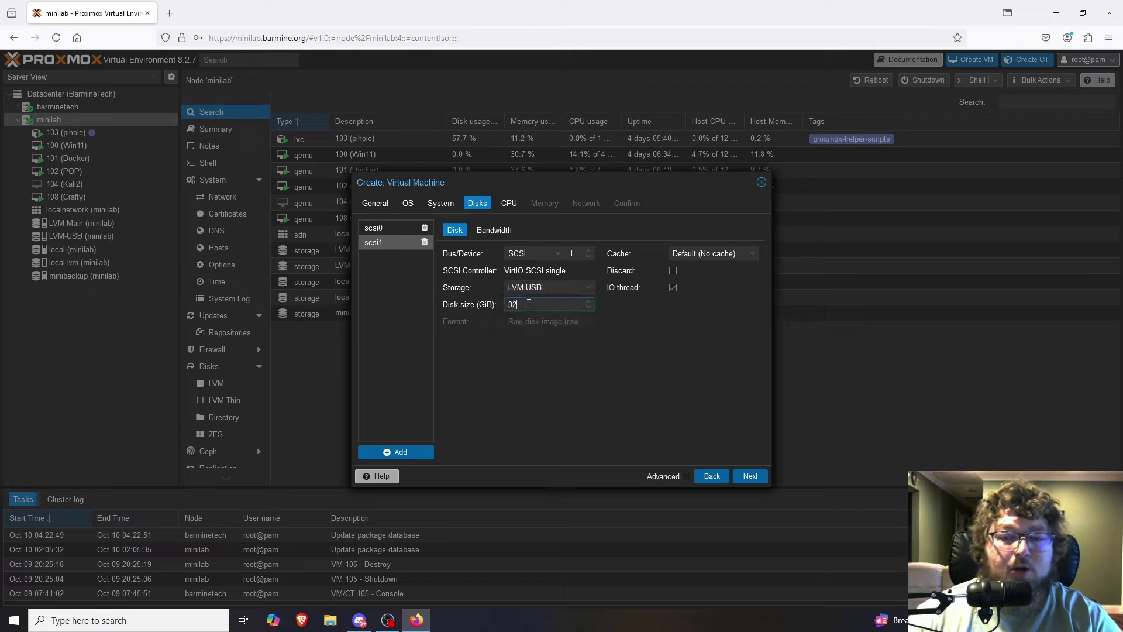
pyautogui.write('200')
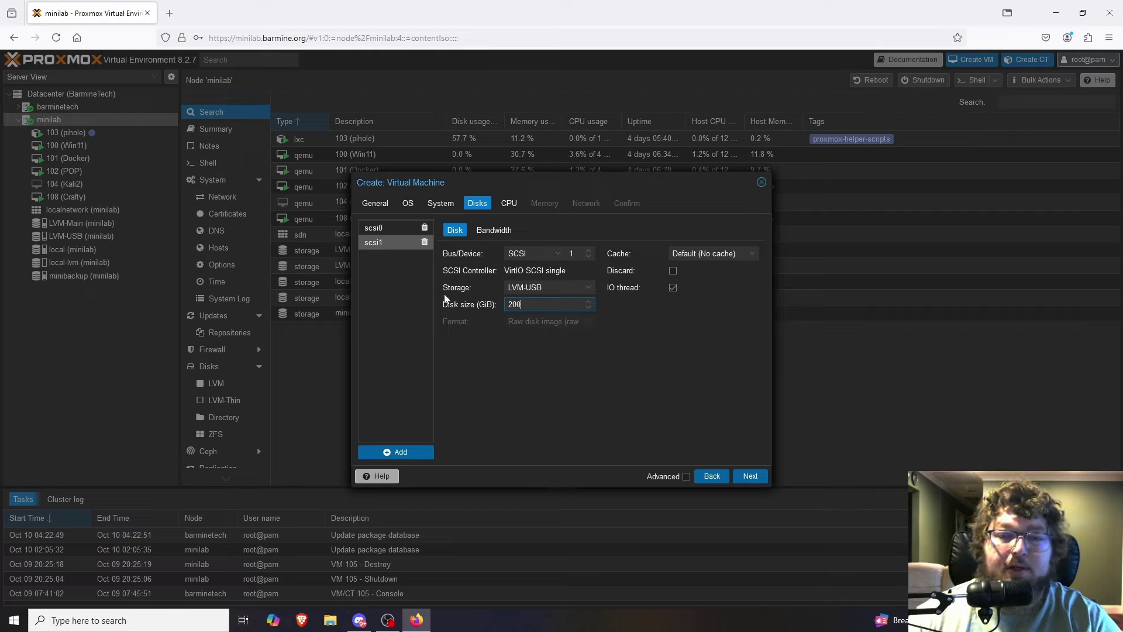
pyautogui.click(389, 227)
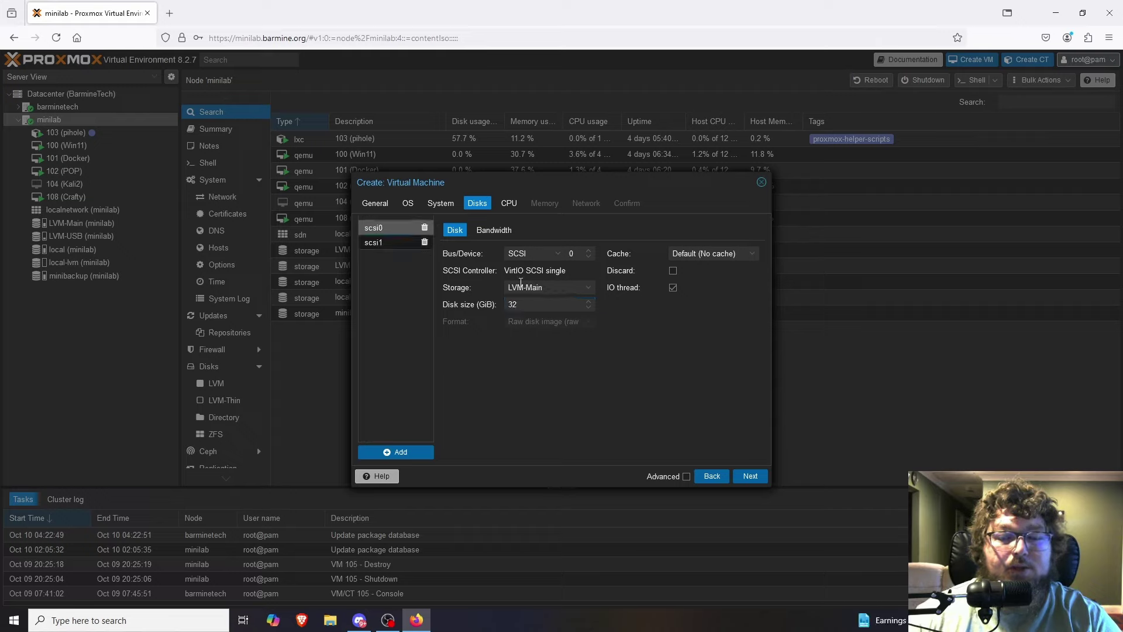
pyautogui.click(394, 245)
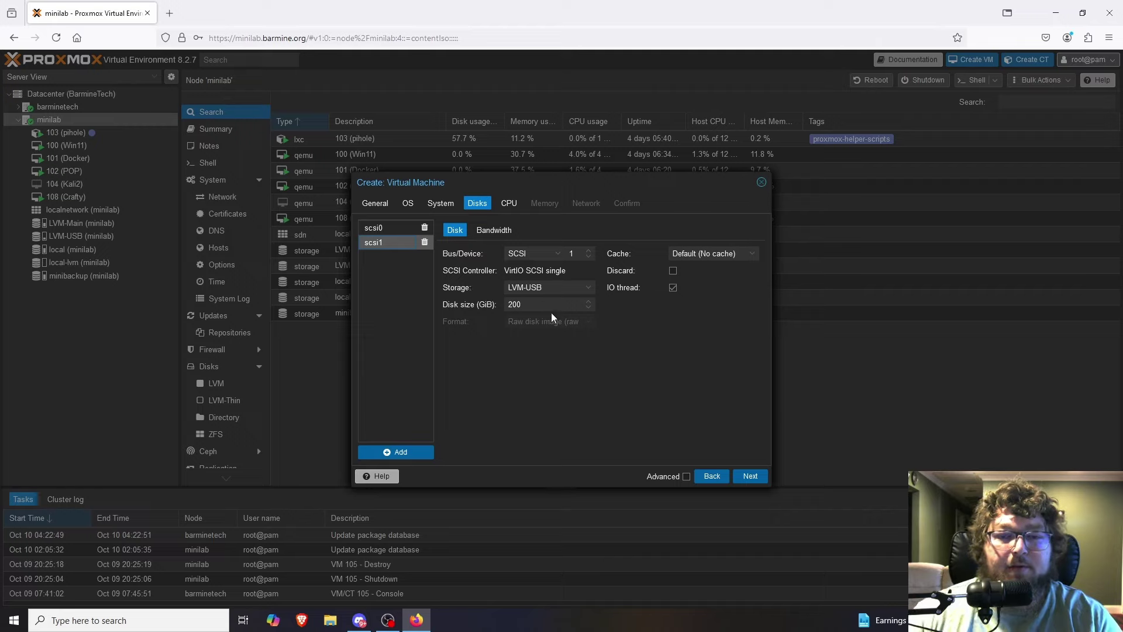
pyautogui.click(753, 476)
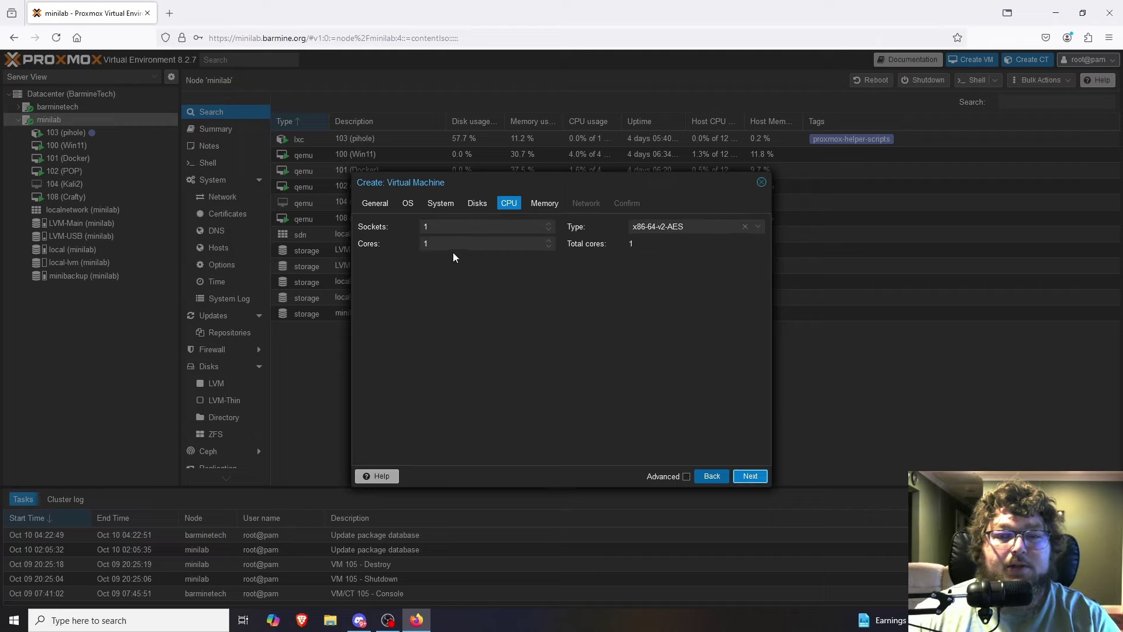
# Give VM 105 4 CPU cores and 4096 MiB memory, then finish creating it.
pyautogui.click(411, 244)
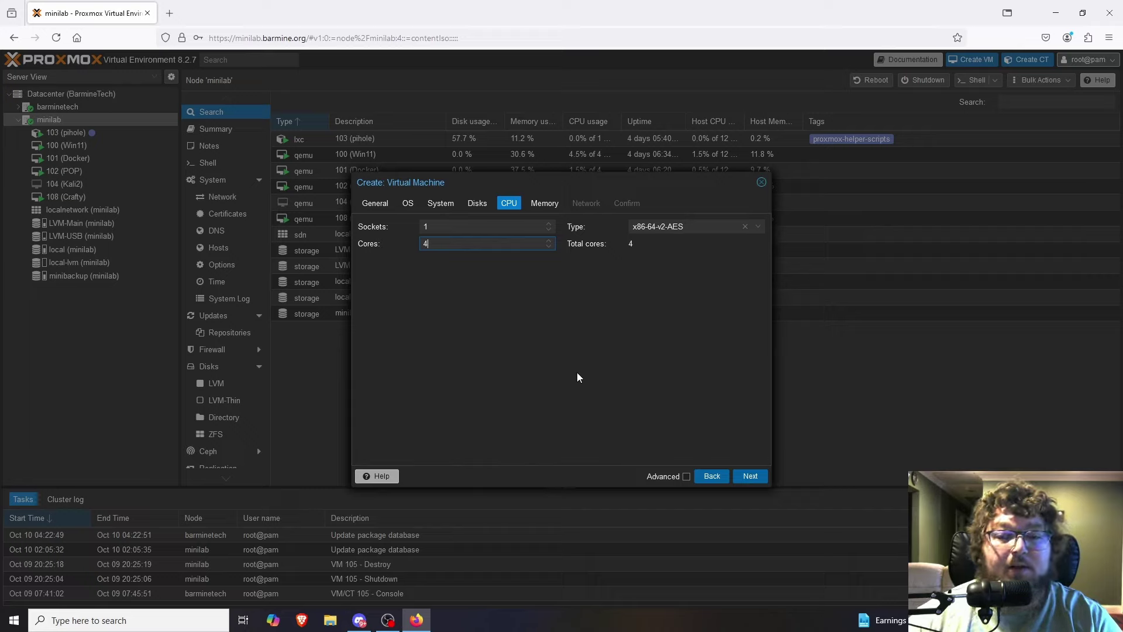
pyautogui.click(749, 476)
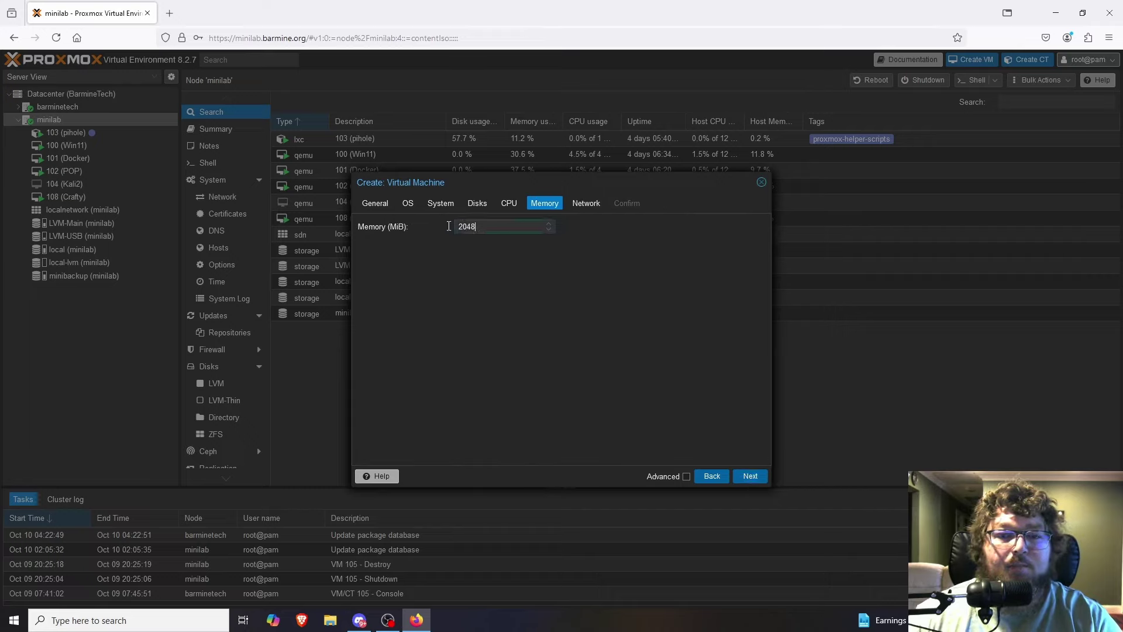
pyautogui.moveTo(515, 226); pyautogui.dragTo(367, 226)
pyautogui.write('4096')
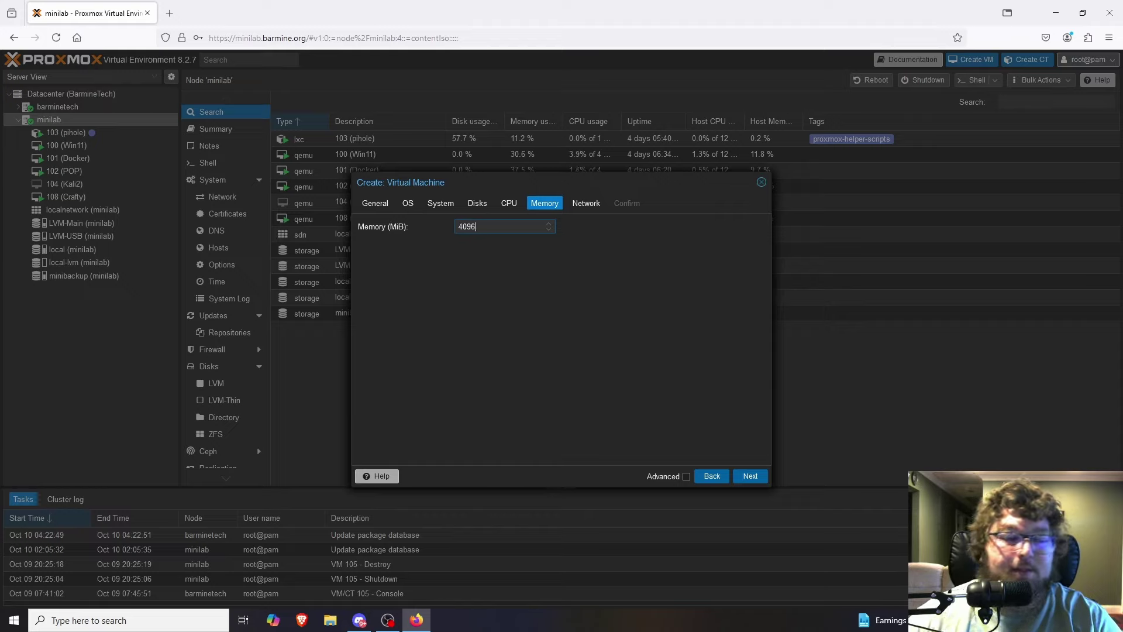
pyautogui.click(750, 476)
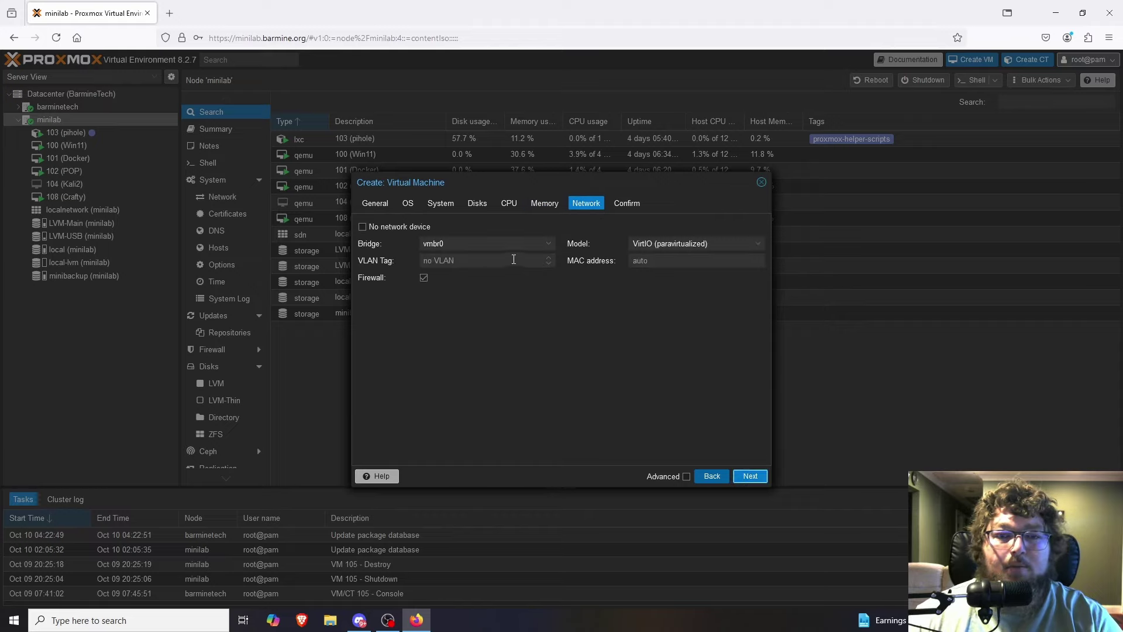
pyautogui.click(754, 477)
pyautogui.click(751, 476)
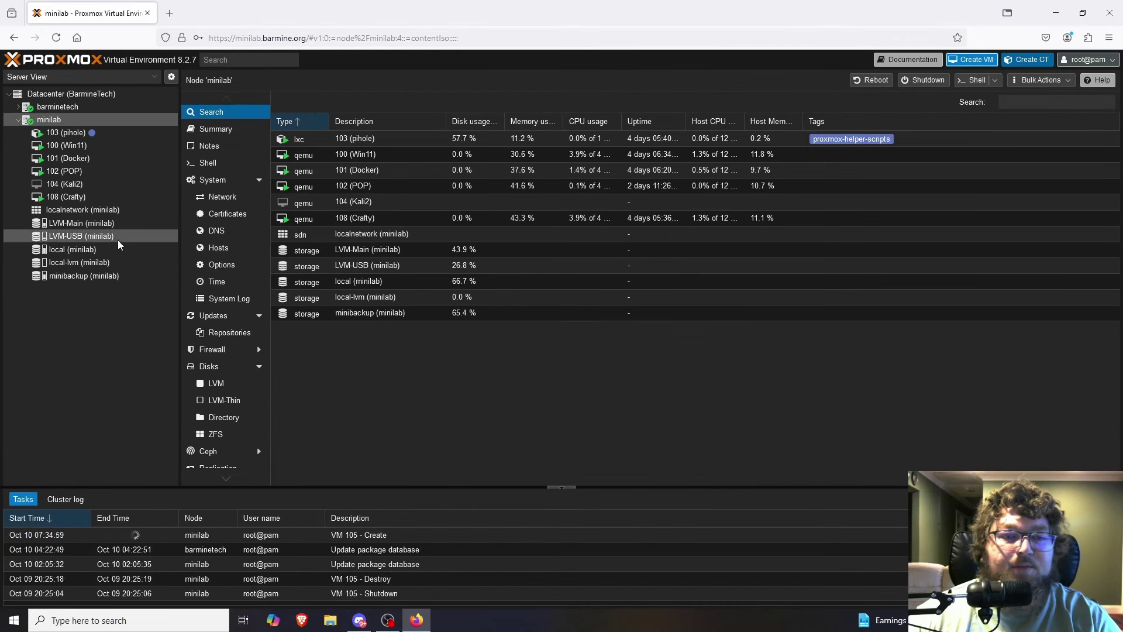
# Review VM 105 (PBS)'s hardware and launch its console, which Firefox blocks as a pop-up.
pyautogui.click(56, 196)
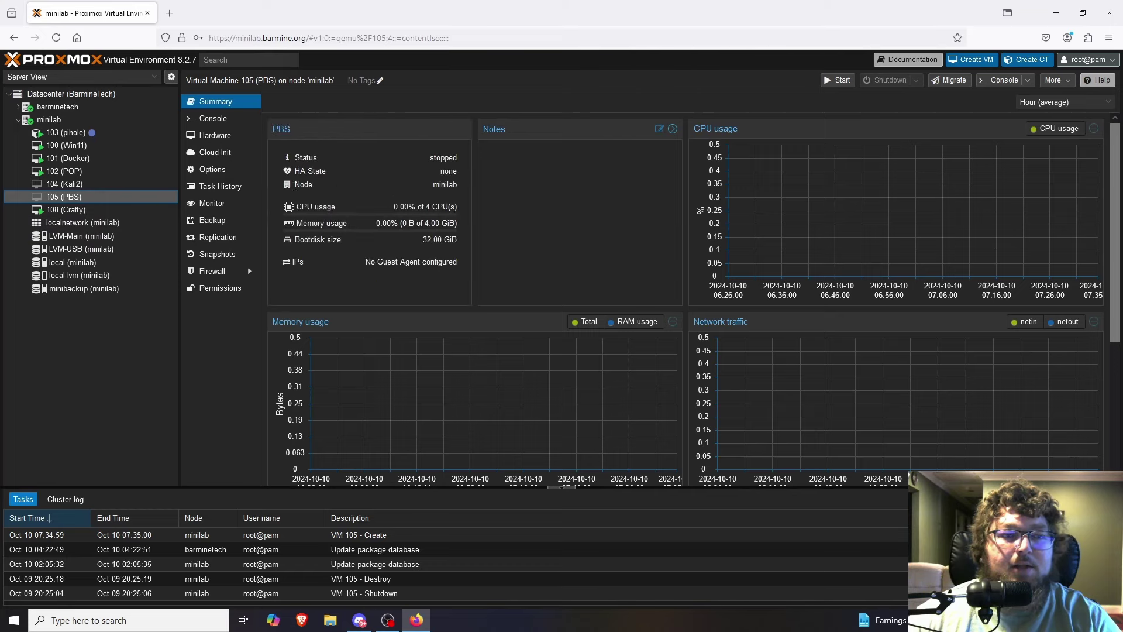
pyautogui.click(227, 139)
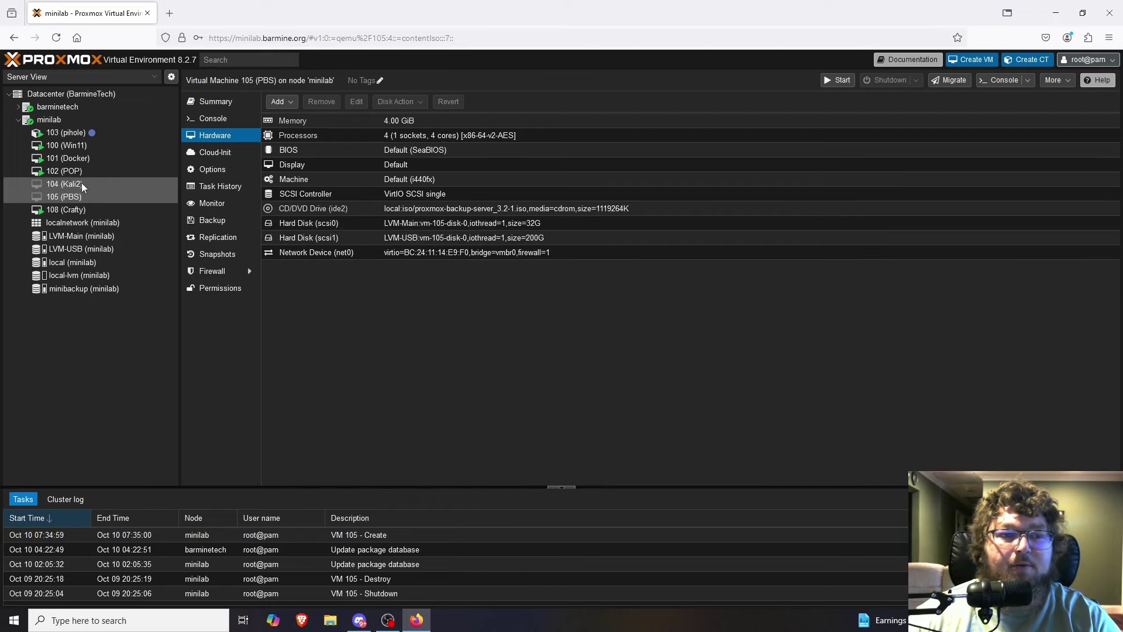
pyautogui.rightClick(76, 199)
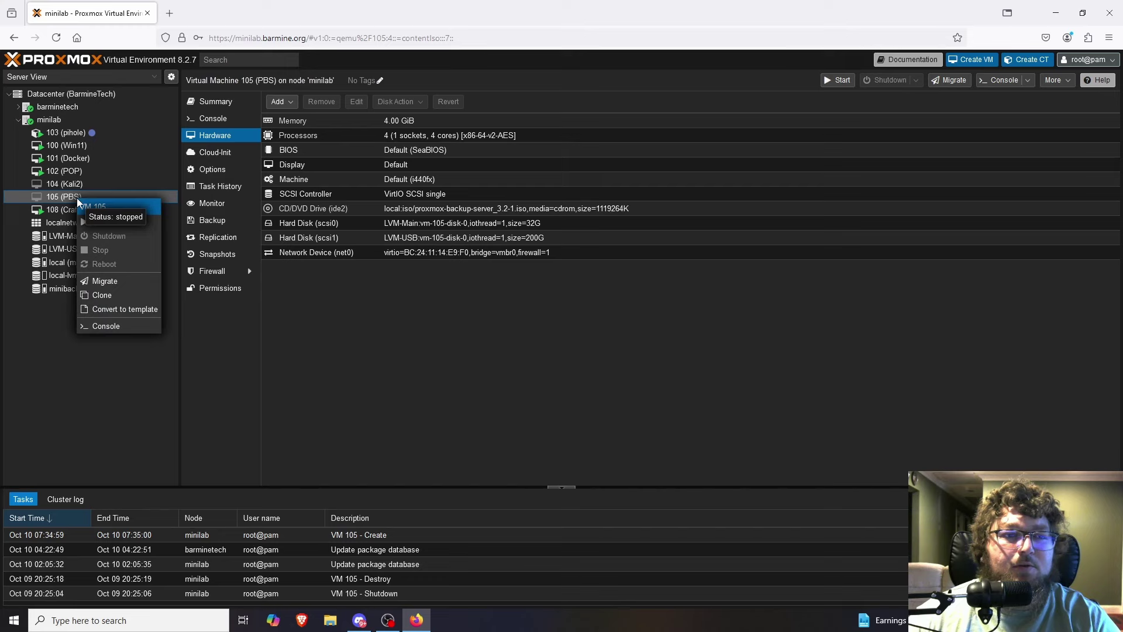
pyautogui.click(117, 321)
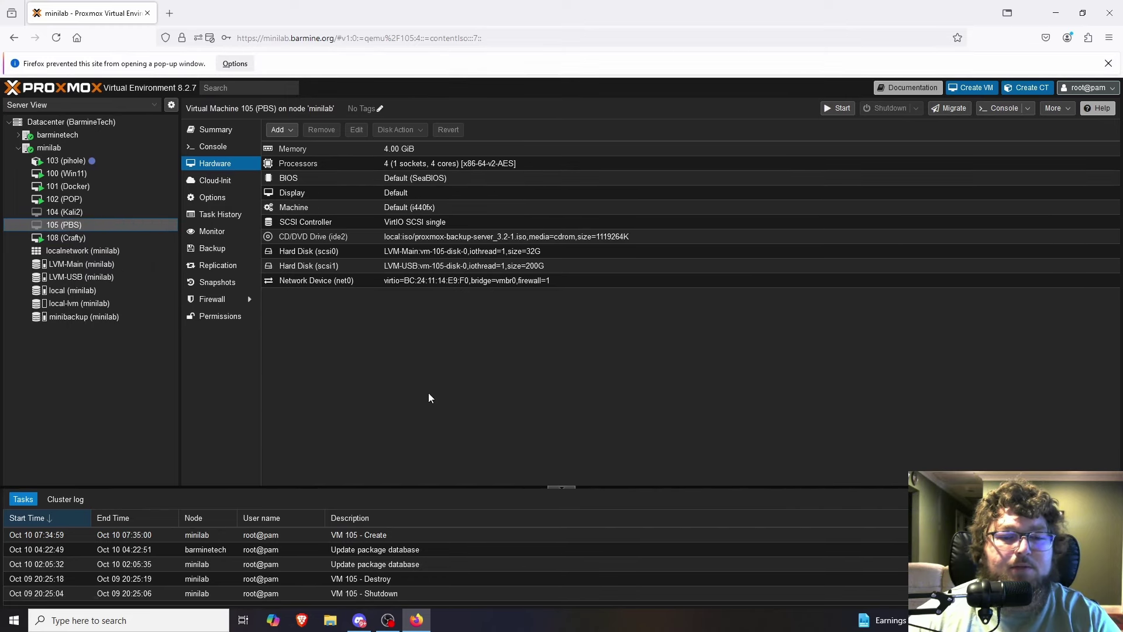
pyautogui.click(235, 63)
# Allow the console pop-up, start VM 105 and boot Install Proxmox Backup Server (Graphical).
pyautogui.click(273, 83)
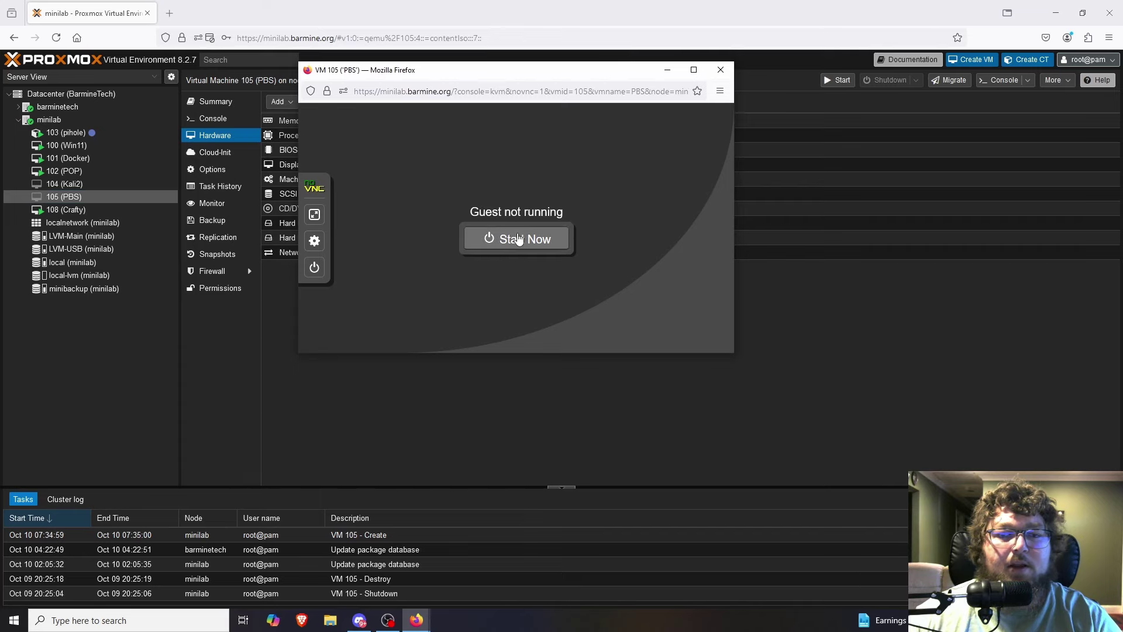
pyautogui.click(515, 240)
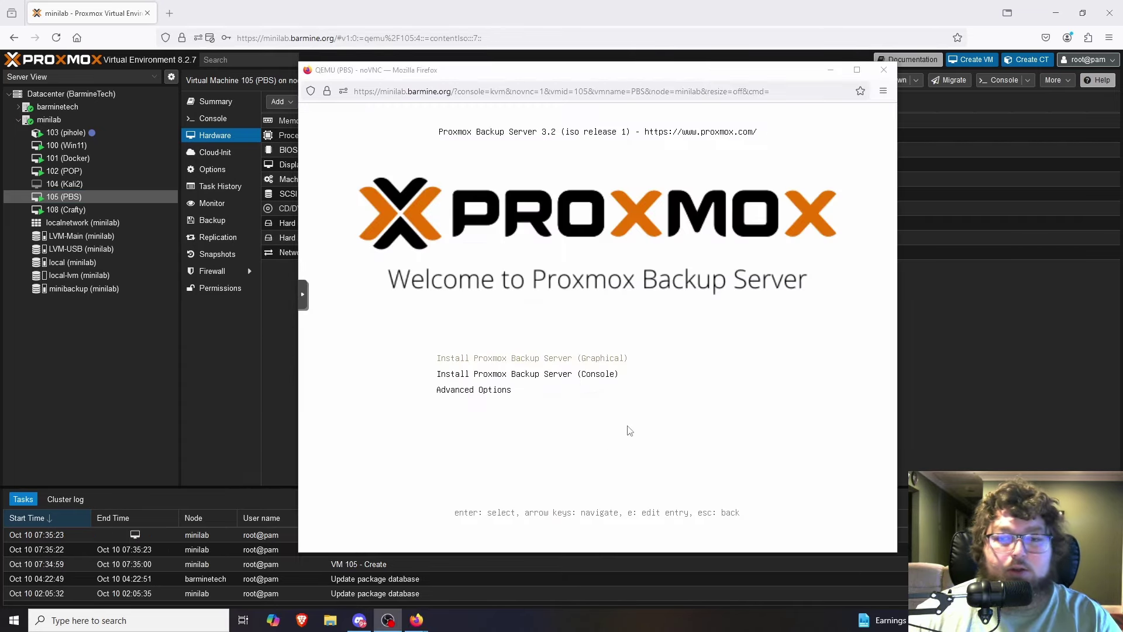
pyautogui.click(676, 291)
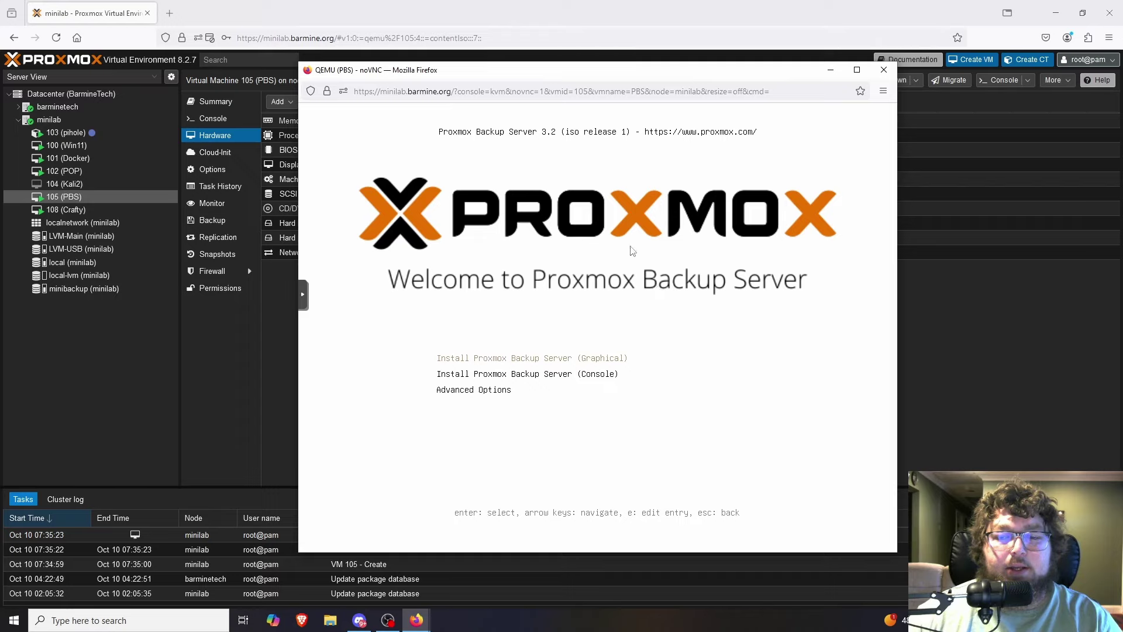
pyautogui.press('Down')
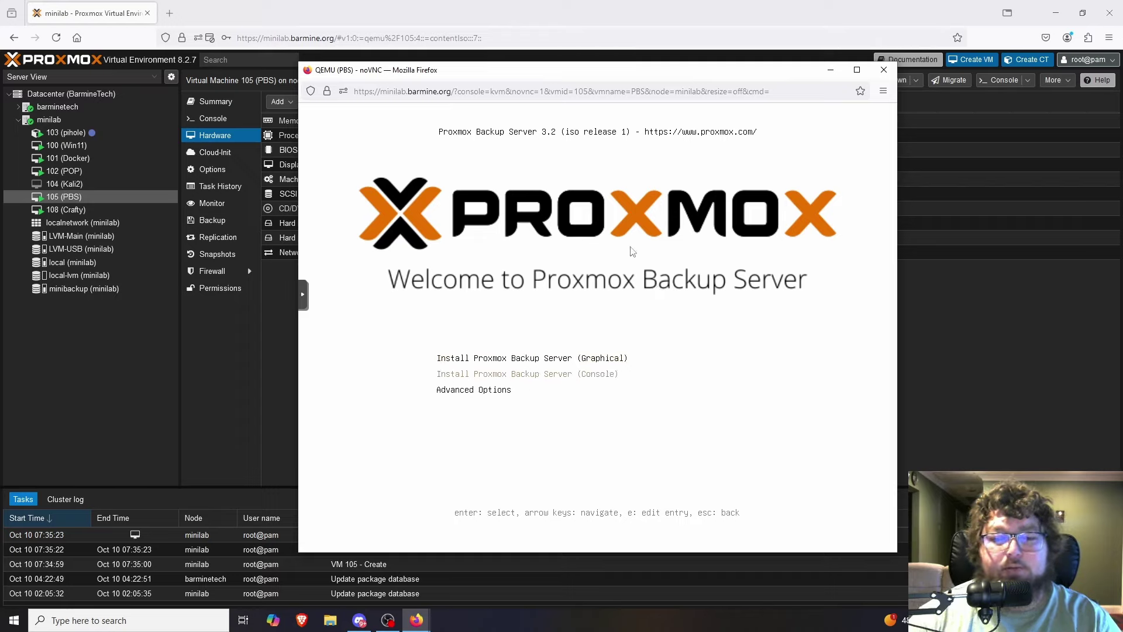
pyautogui.press('Up')
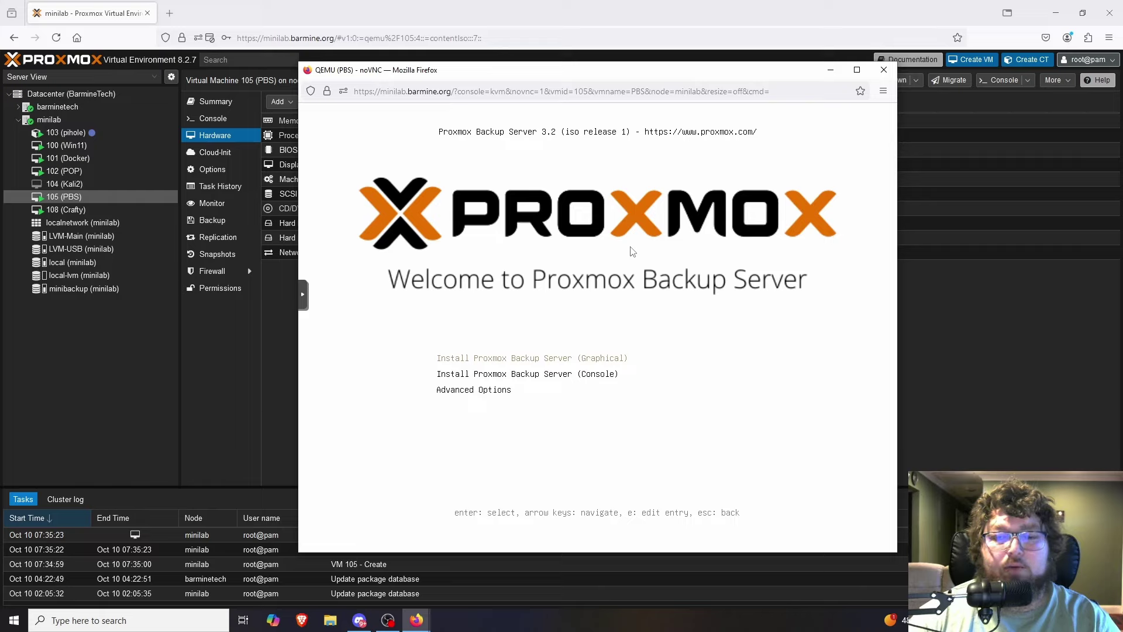
pyautogui.press('Return')
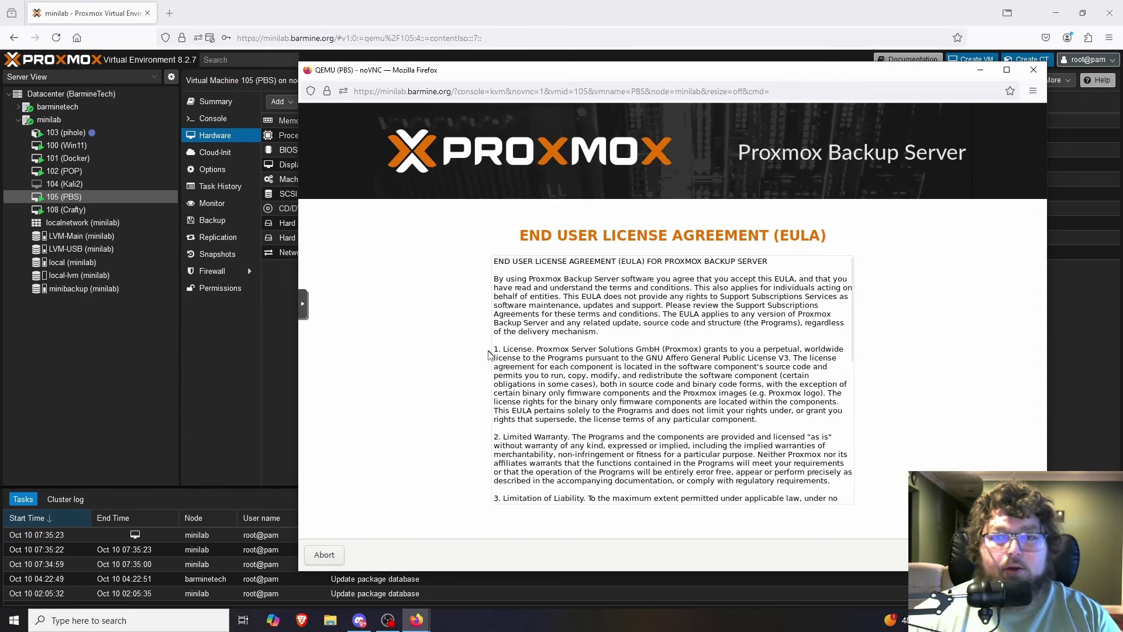
# Accept the EULA and keep the 32 GiB /dev/sda as the Target Harddisk.
pyautogui.moveTo(534, 76); pyautogui.dragTo(446, 50)
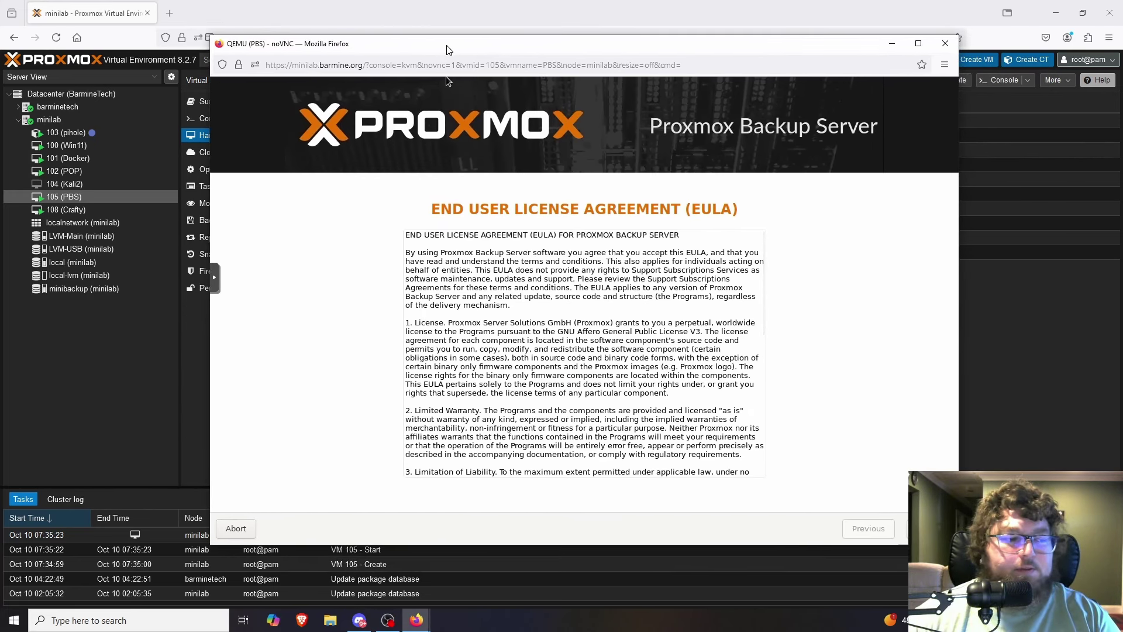
pyautogui.scroll(-2, 688, 353)
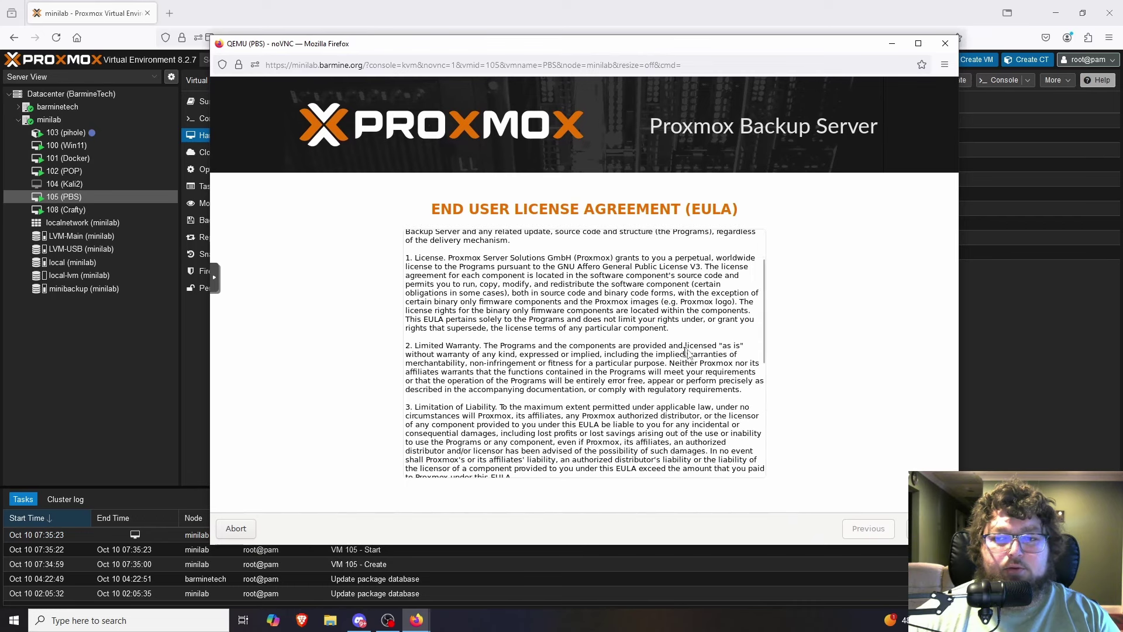
pyautogui.scroll(-8, 687, 353)
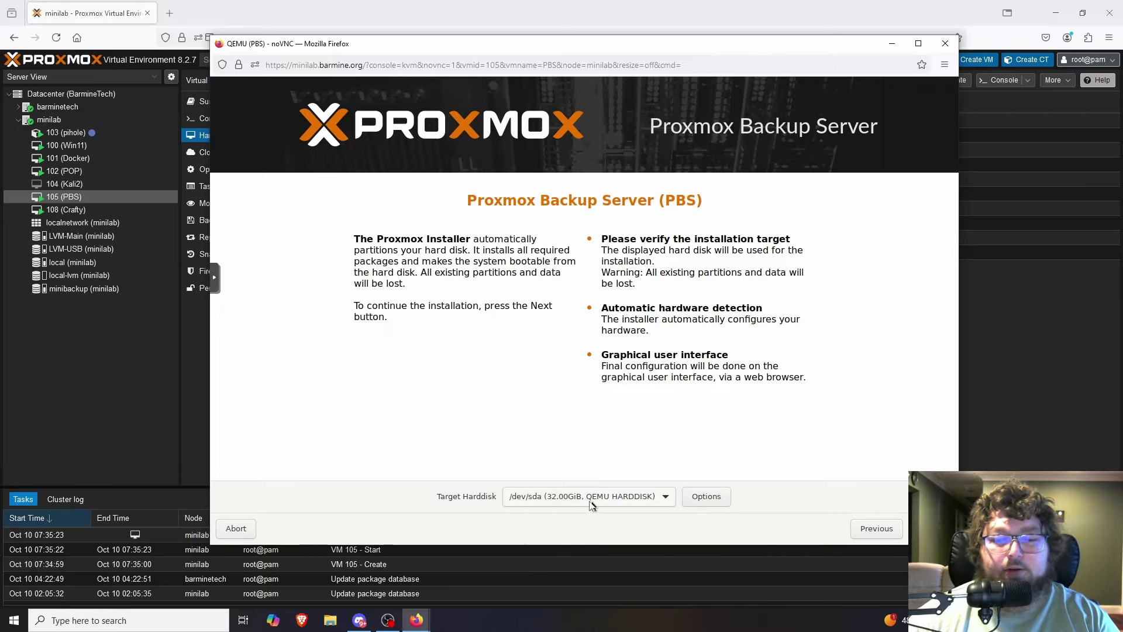
pyautogui.click(594, 503)
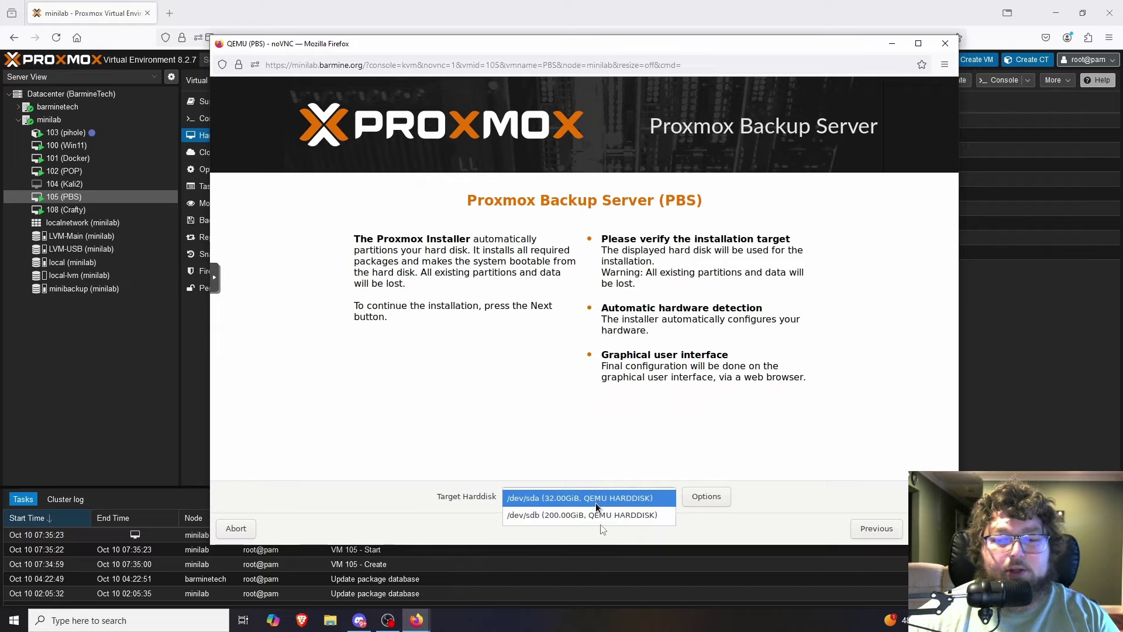
pyautogui.click(563, 500)
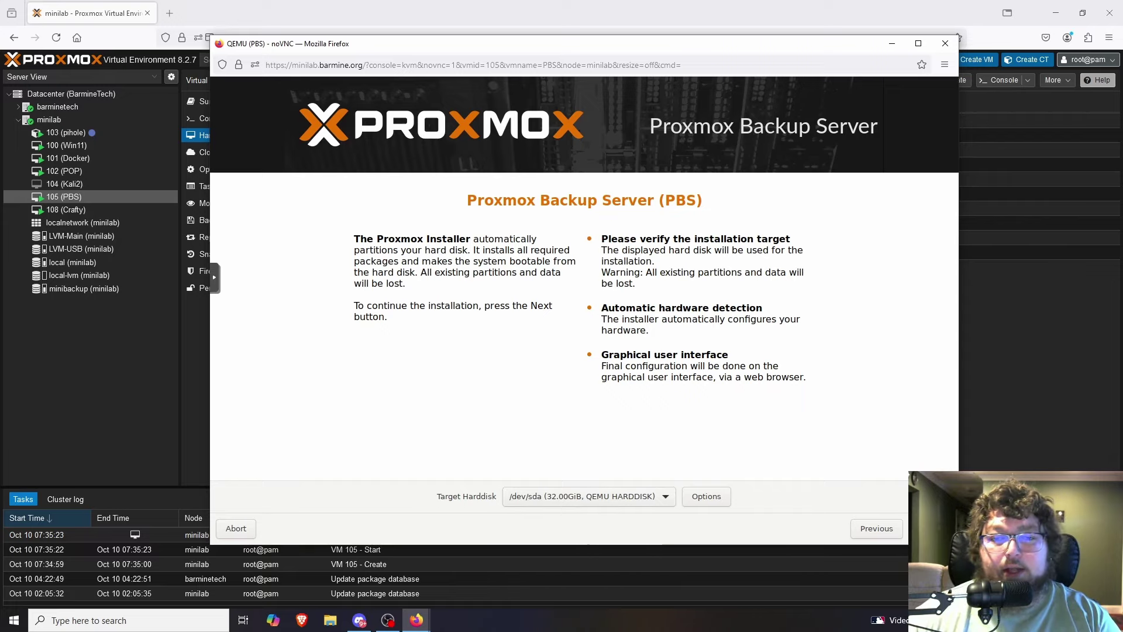
pyautogui.click(930, 528)
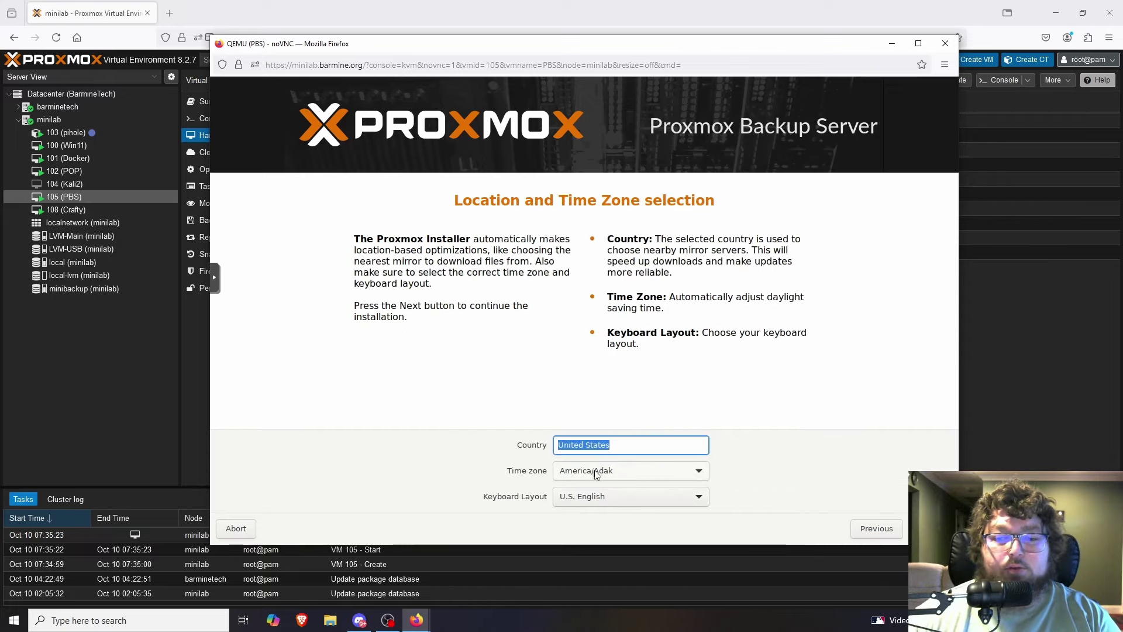
# Set the time zone to America/New_York and continue to the password page.
pyautogui.click(595, 474)
pyautogui.scroll(-3, 624, 477)
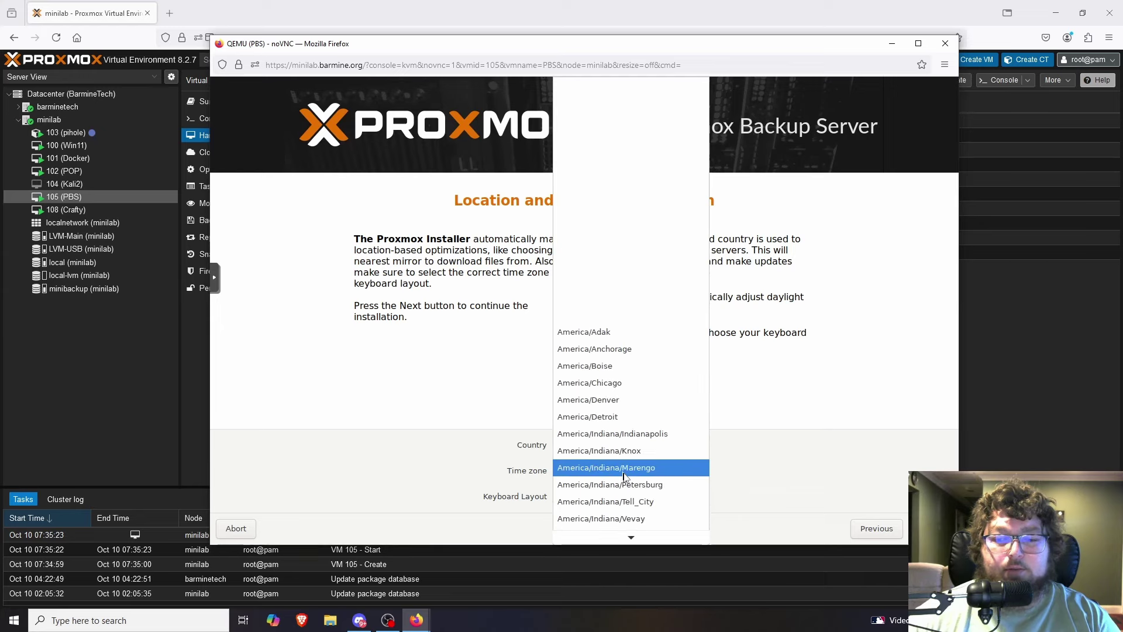
pyautogui.scroll(-2, 626, 477)
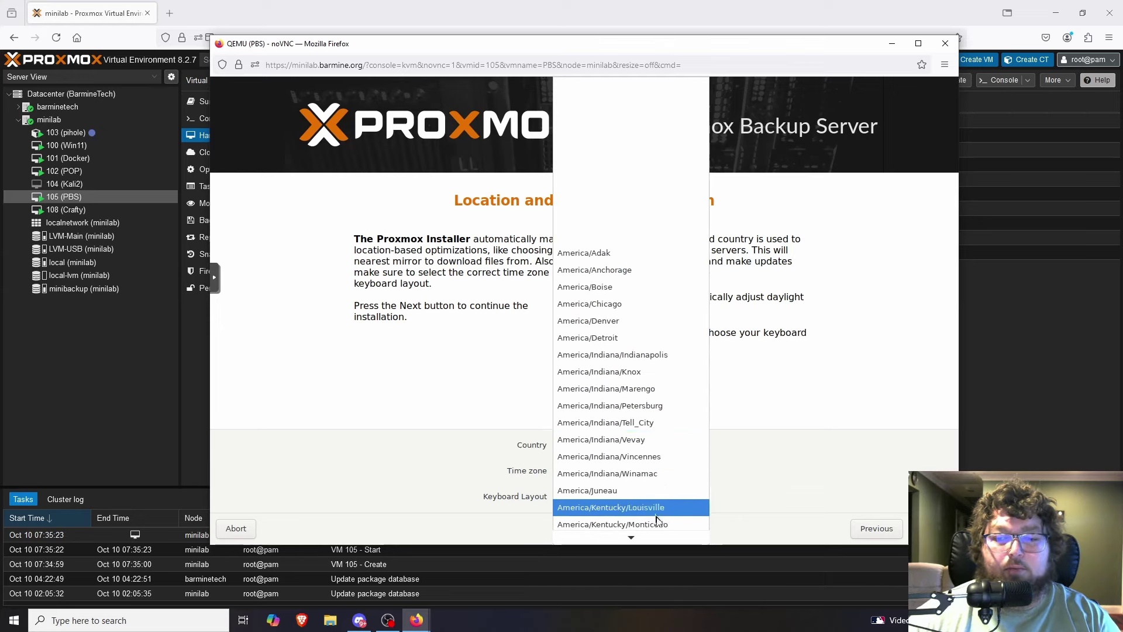
pyautogui.scroll(-5, 656, 520)
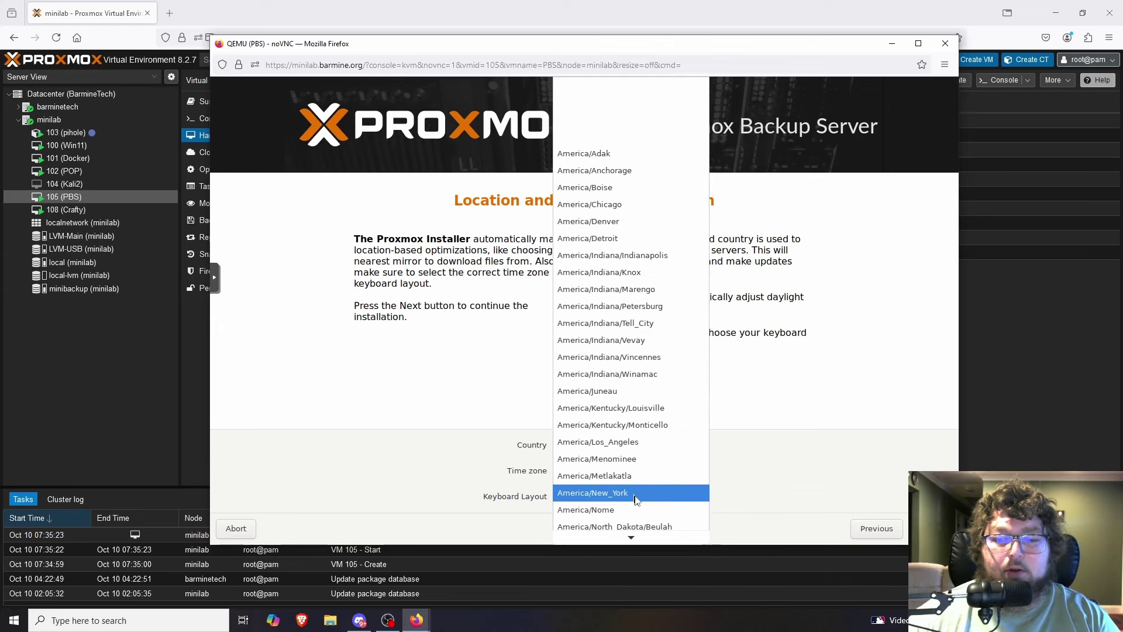
pyautogui.click(636, 494)
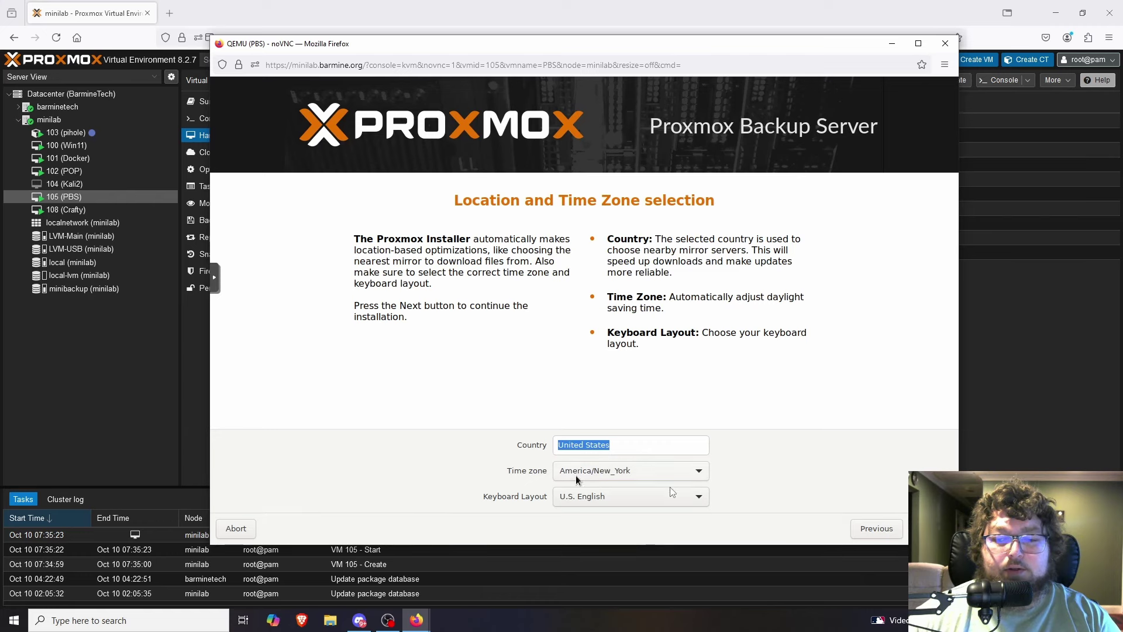
pyautogui.click(930, 529)
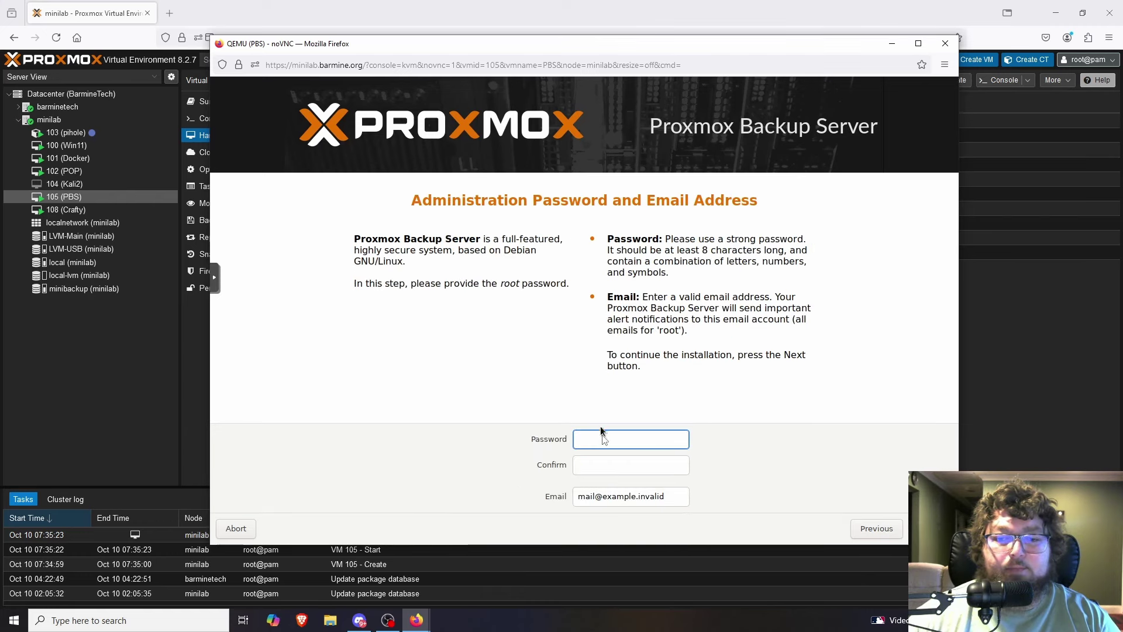
# Enter the root password and confirm it.
pyautogui.write('pa')
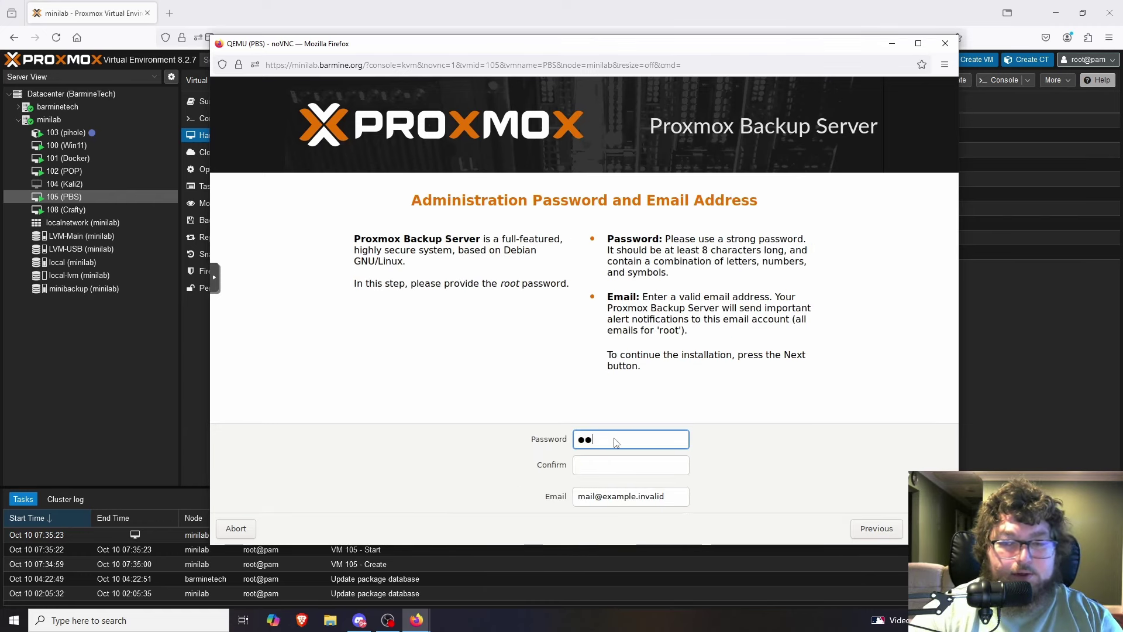
pyautogui.press('BackSpace')
pyautogui.press('BackSpace')
pyautogui.write('*********')
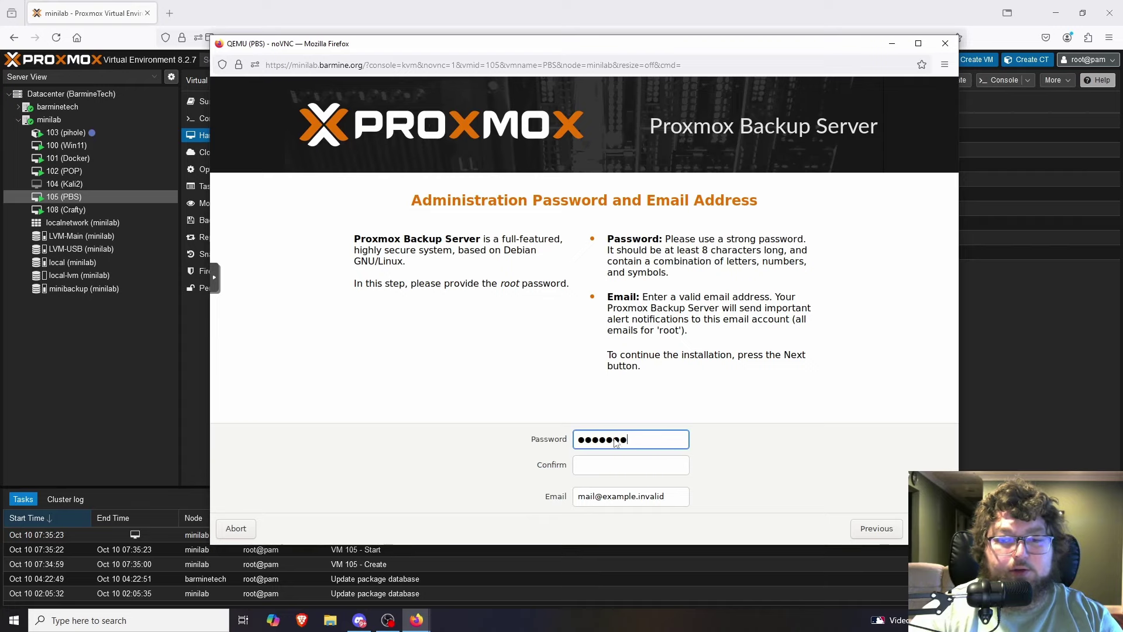
pyautogui.press('Tab')
pyautogui.write('**********')
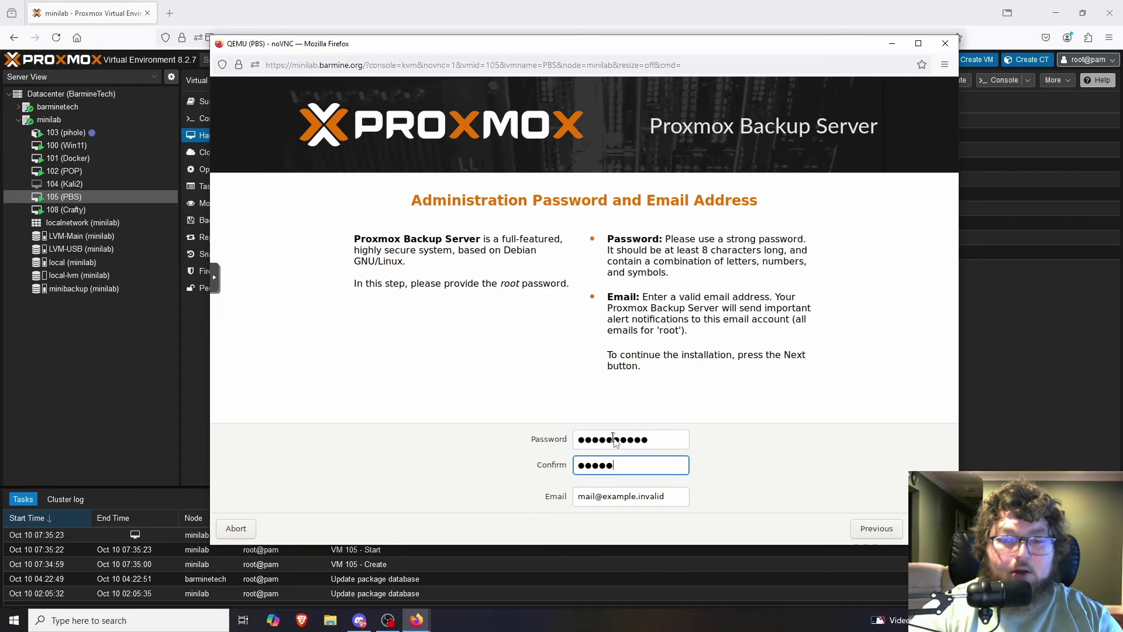
# Replace the placeholder email with the administrator's email address and continue.
pyautogui.doubleClick(637, 497)
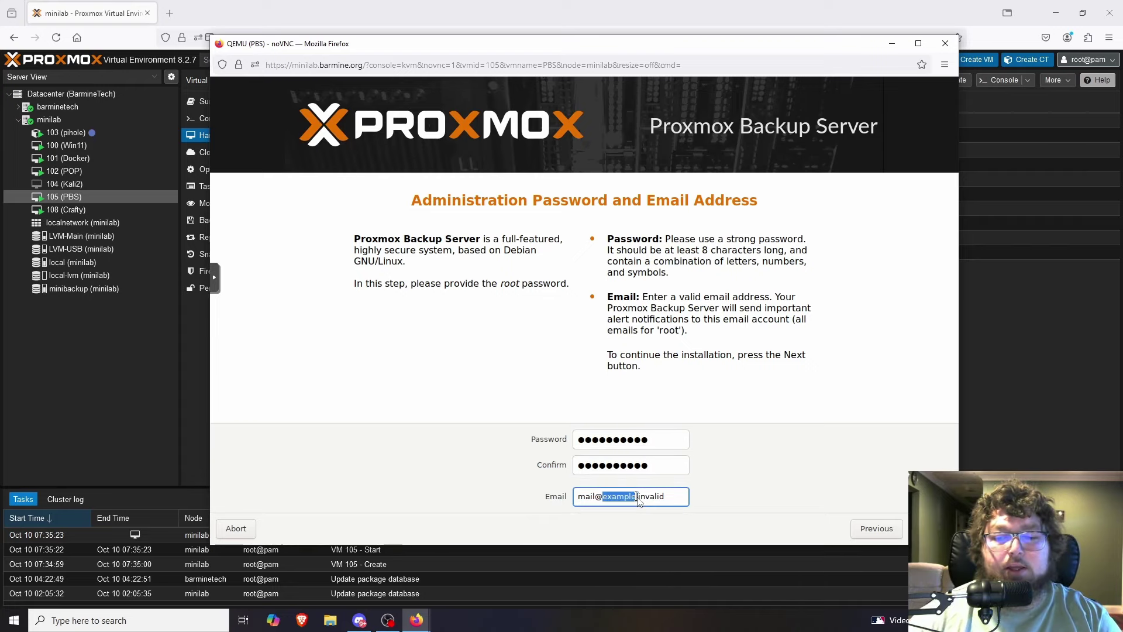
pyautogui.hotkey('ctrl', 'a')
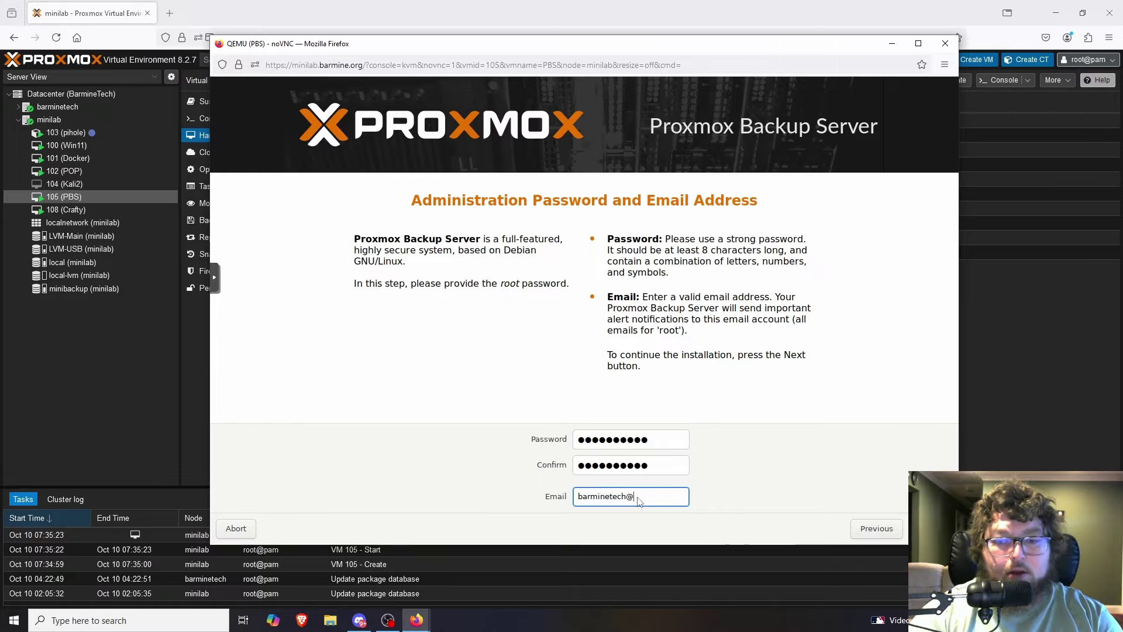
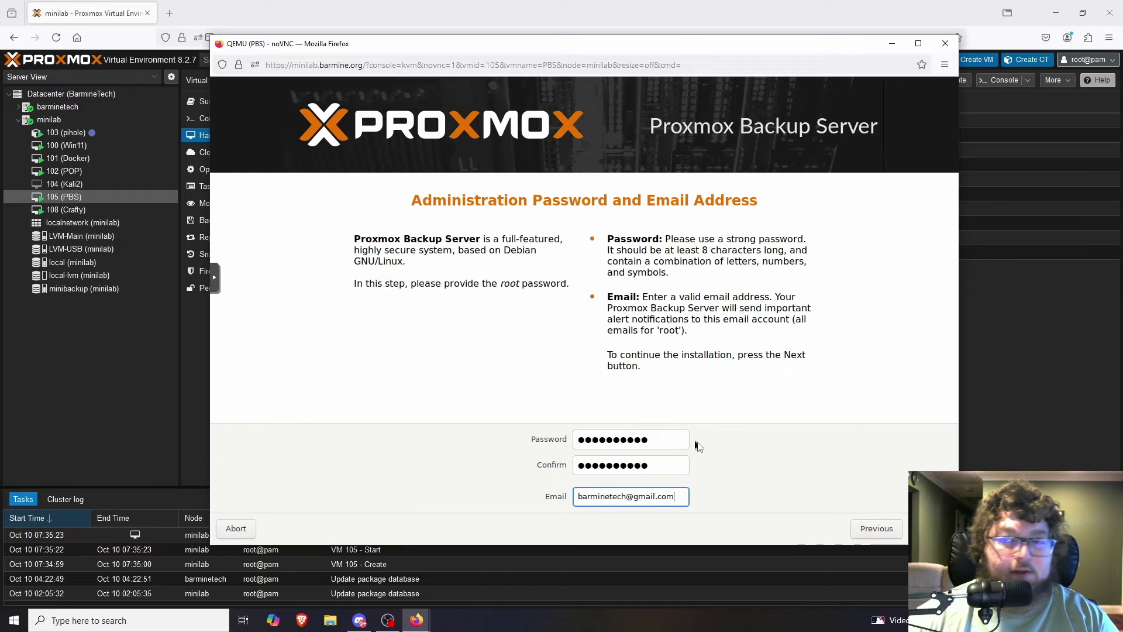
pyautogui.press('Return')
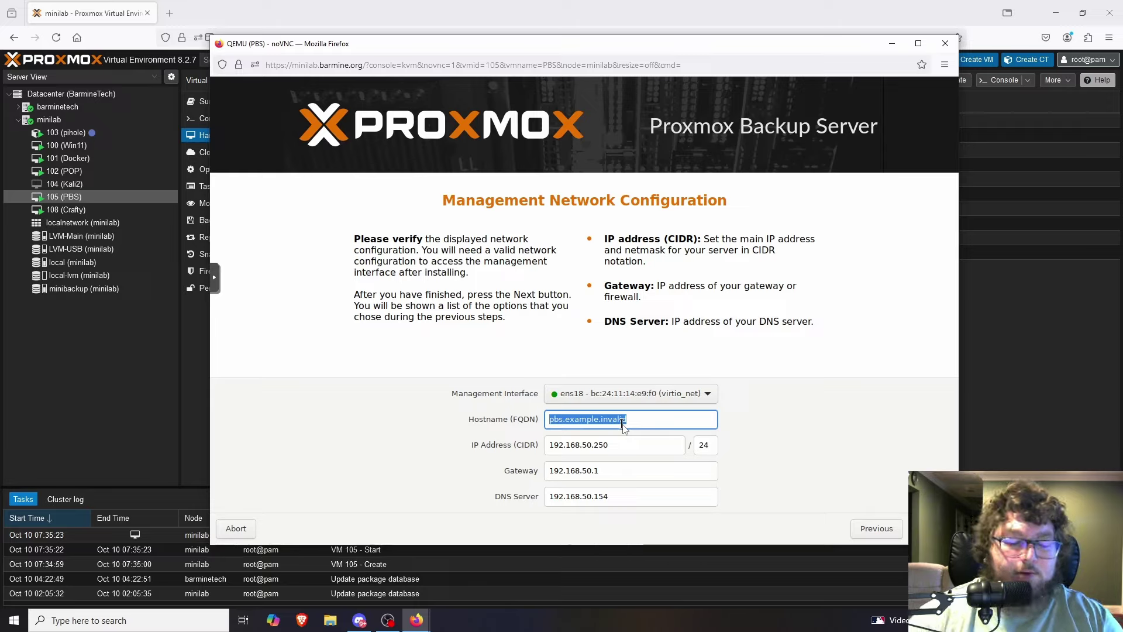
# Set hostname pbs.home and DNS server 192.168.50.1, then continue to the Summary.
pyautogui.write('pbs')
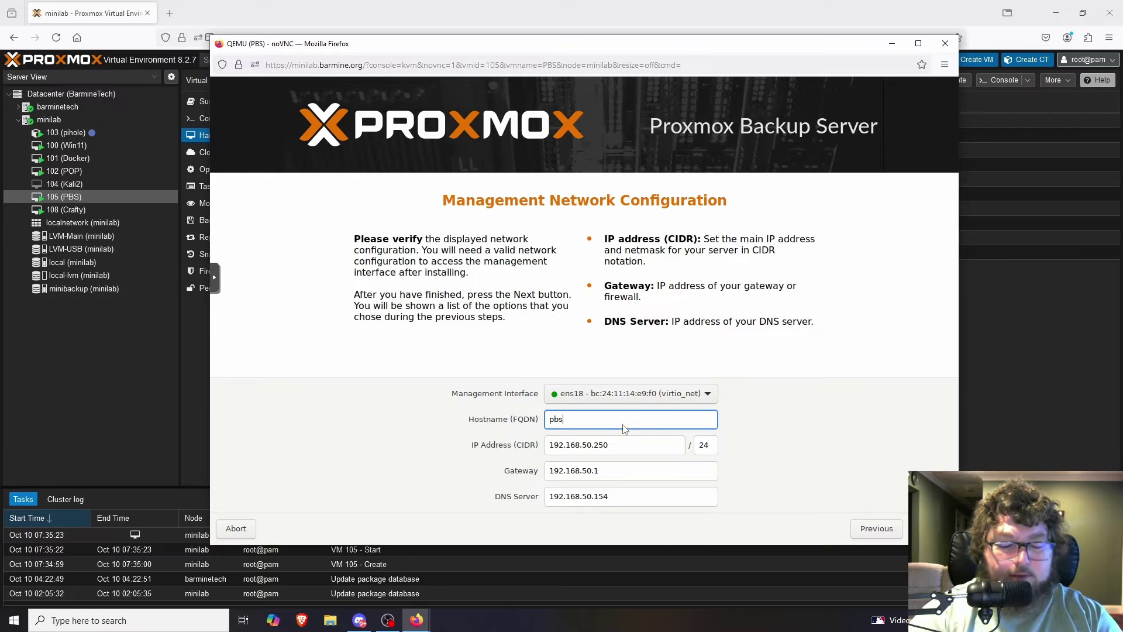
pyautogui.write('.home')
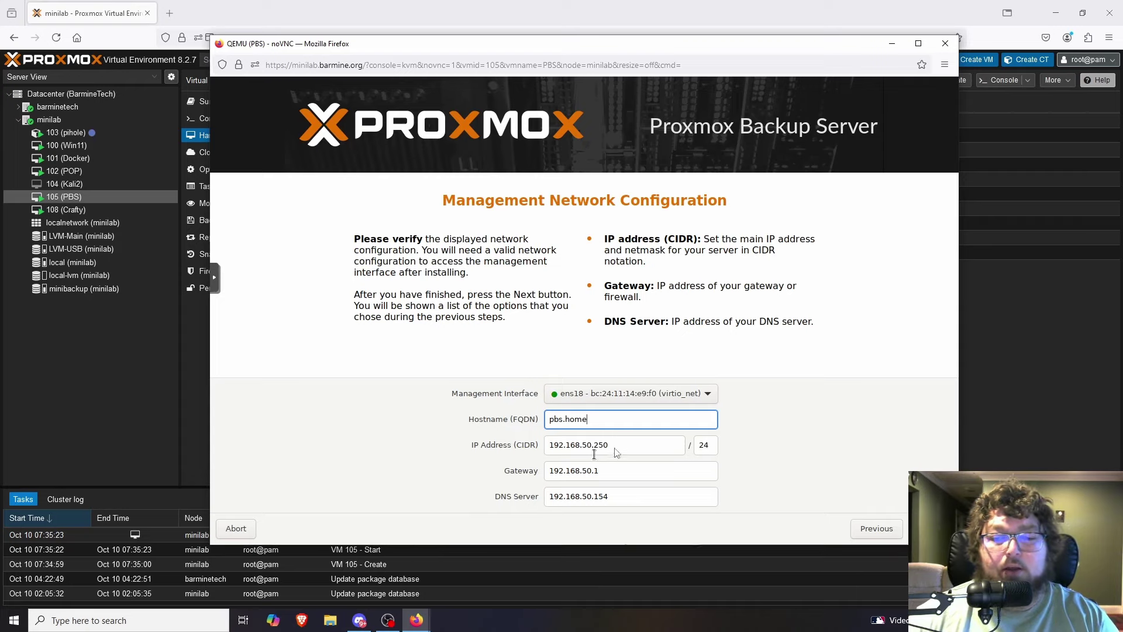
pyautogui.click(617, 497)
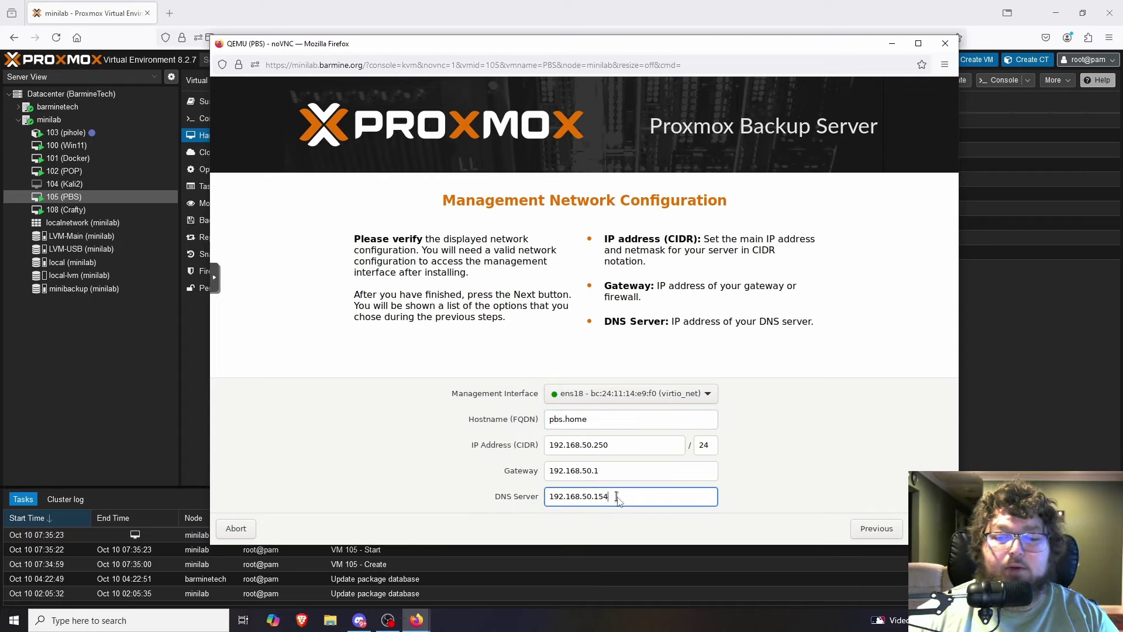
pyautogui.press('BackSpace')
pyautogui.press('BackSpace')
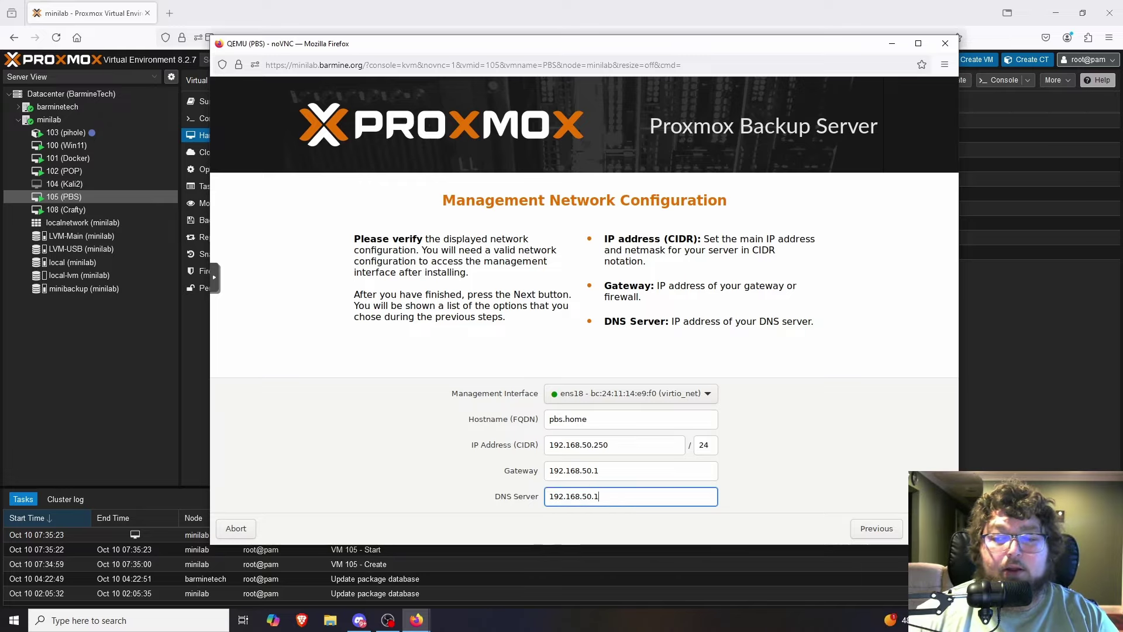
pyautogui.click(930, 529)
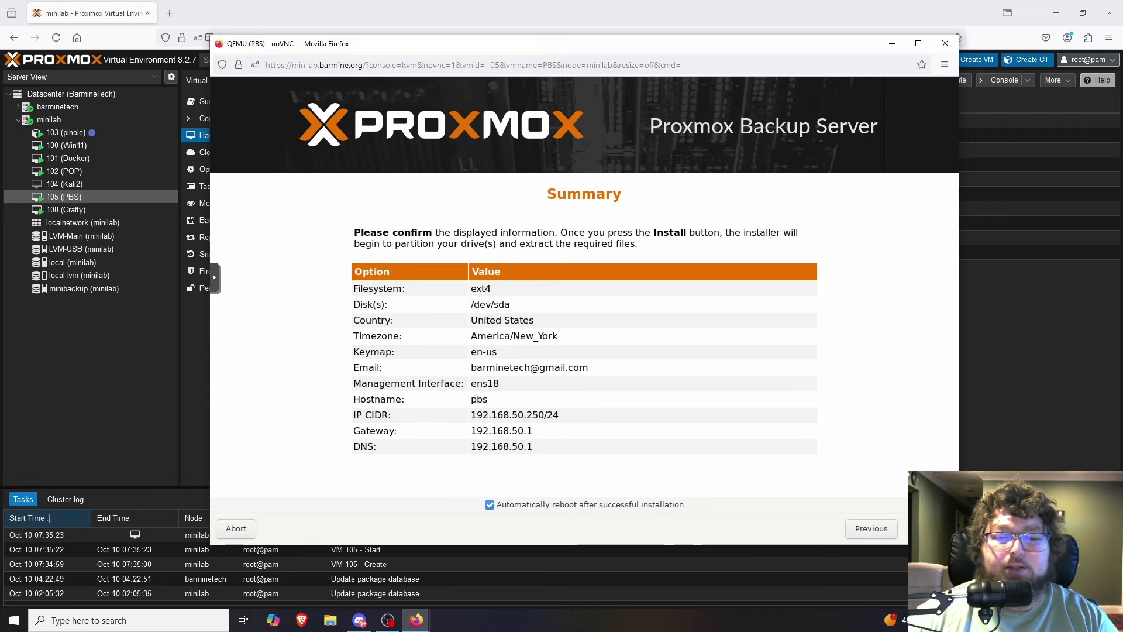
# Install Proxmox Backup Server from the Summary page and let it reboot.
pyautogui.press('Return')
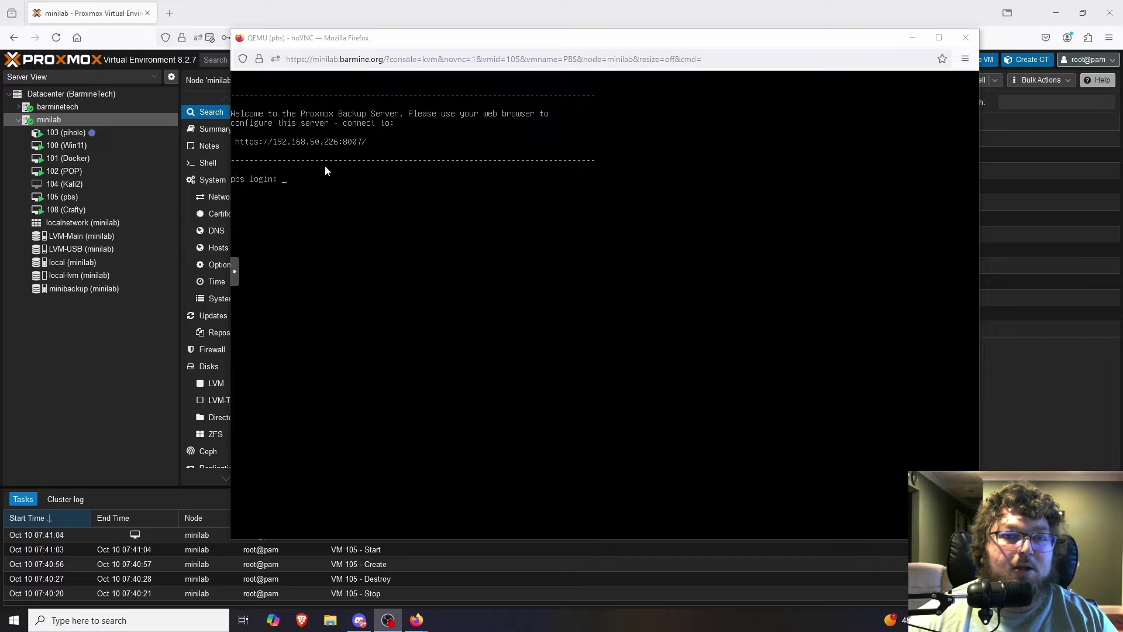
pyautogui.click(169, 21)
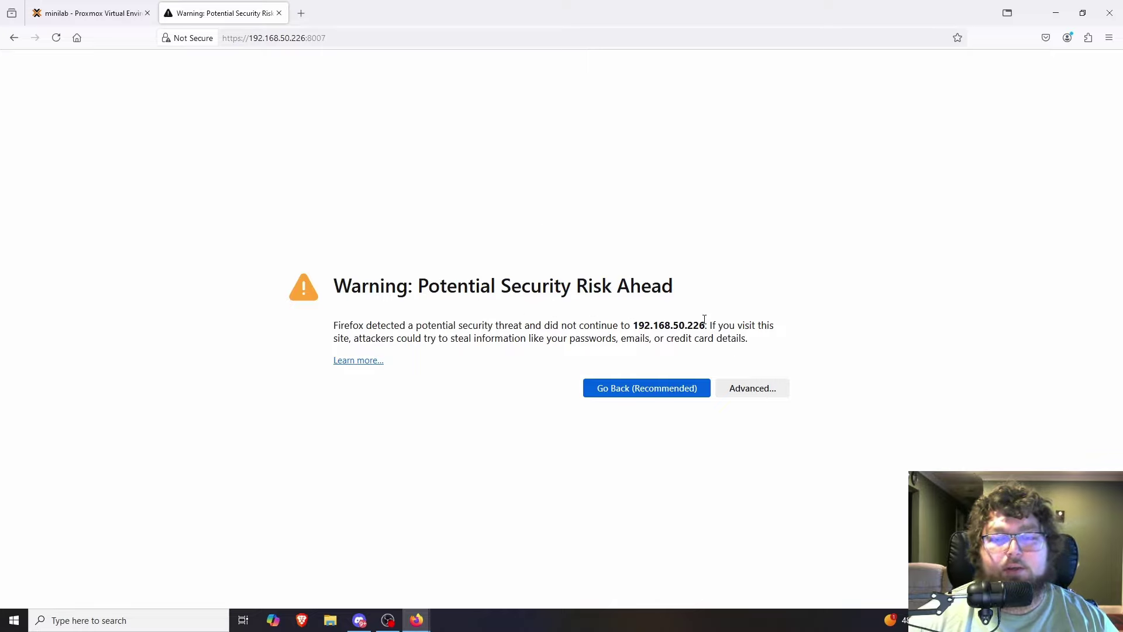
pyautogui.click(770, 389)
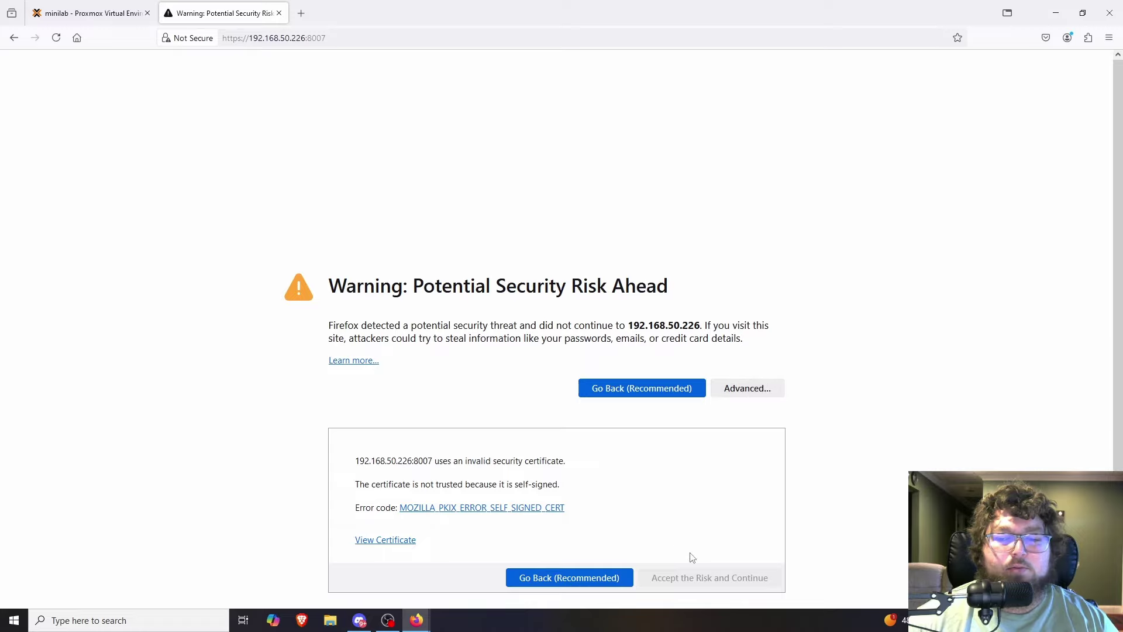
pyautogui.click(696, 577)
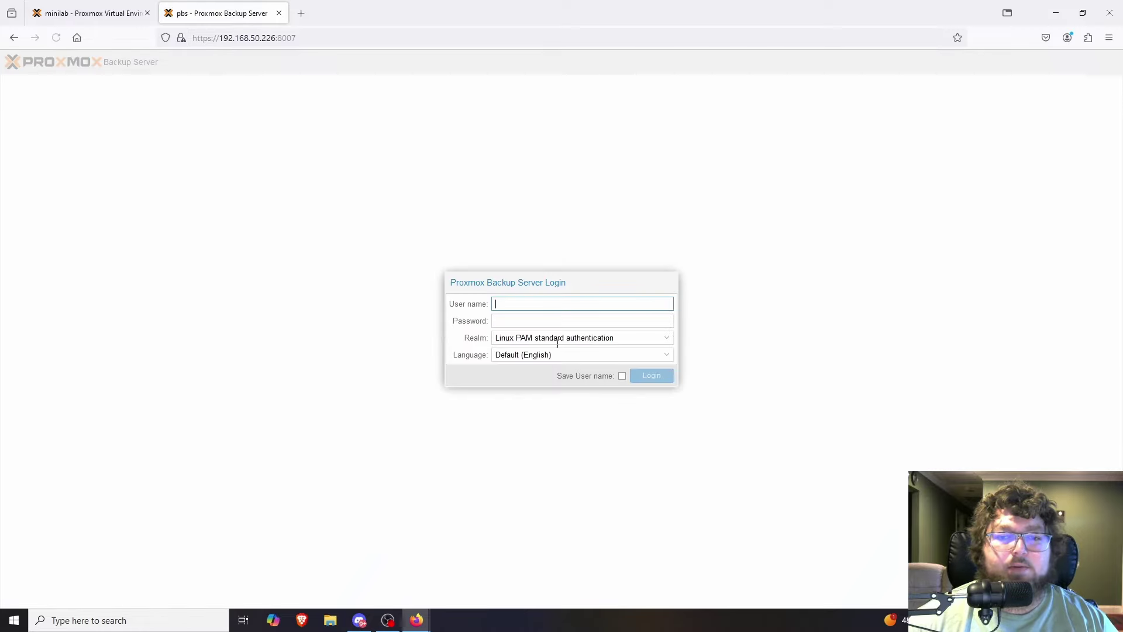
# Log in as root and dismiss the no-subscription notice.
pyautogui.write('root')
pyautogui.press('Tab')
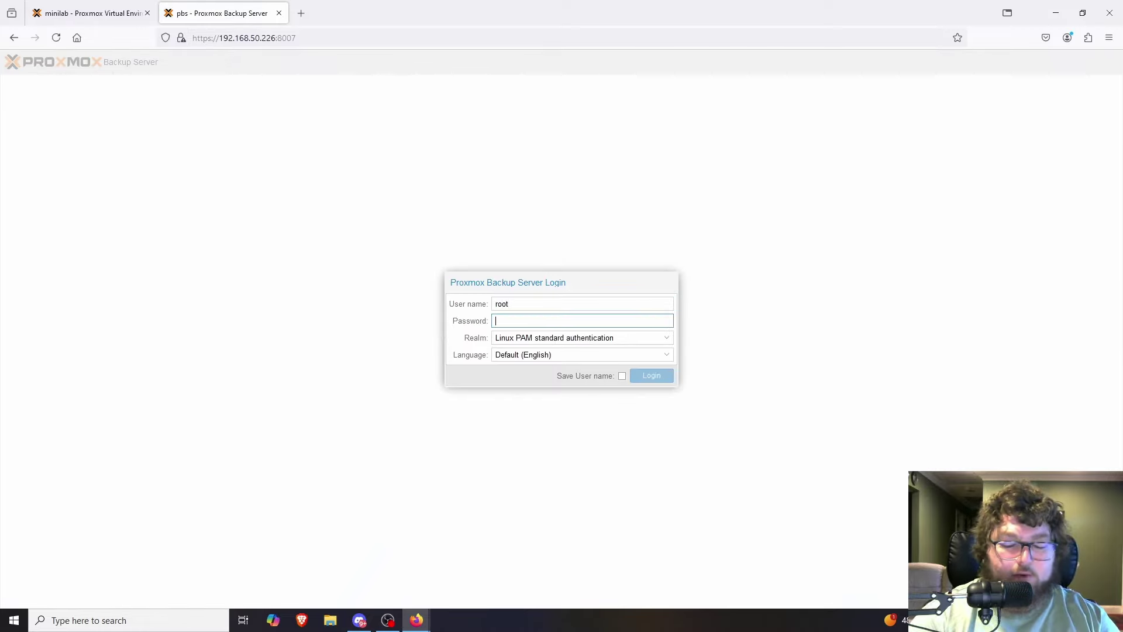
pyautogui.write('p')
pyautogui.press('BackSpace')
pyautogui.write('*********')
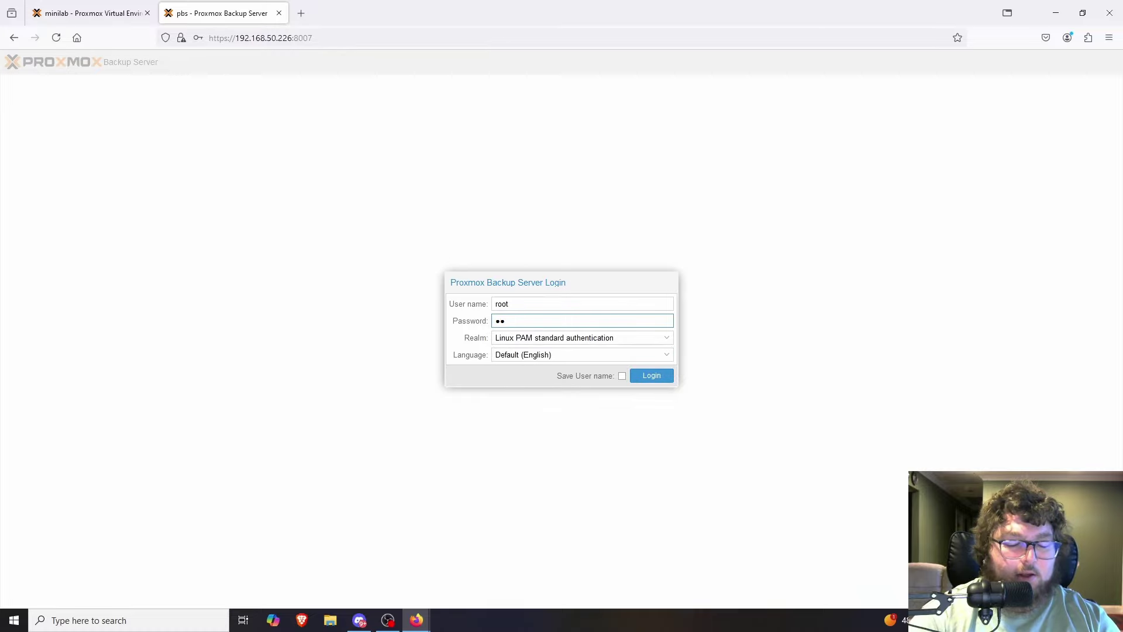
pyautogui.press('Return')
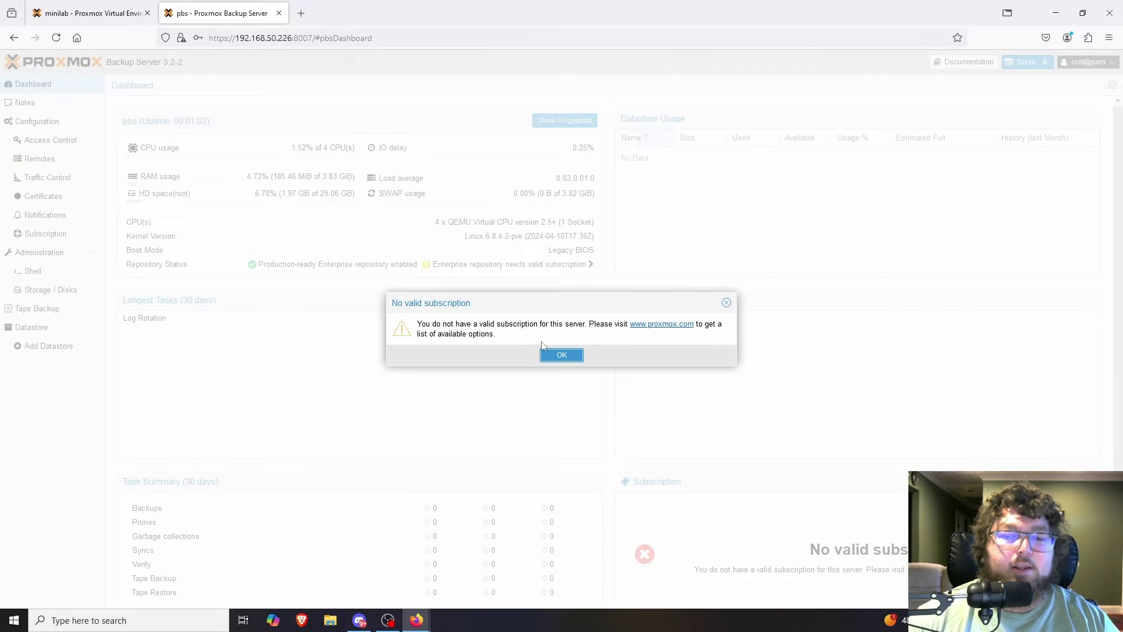
pyautogui.click(558, 355)
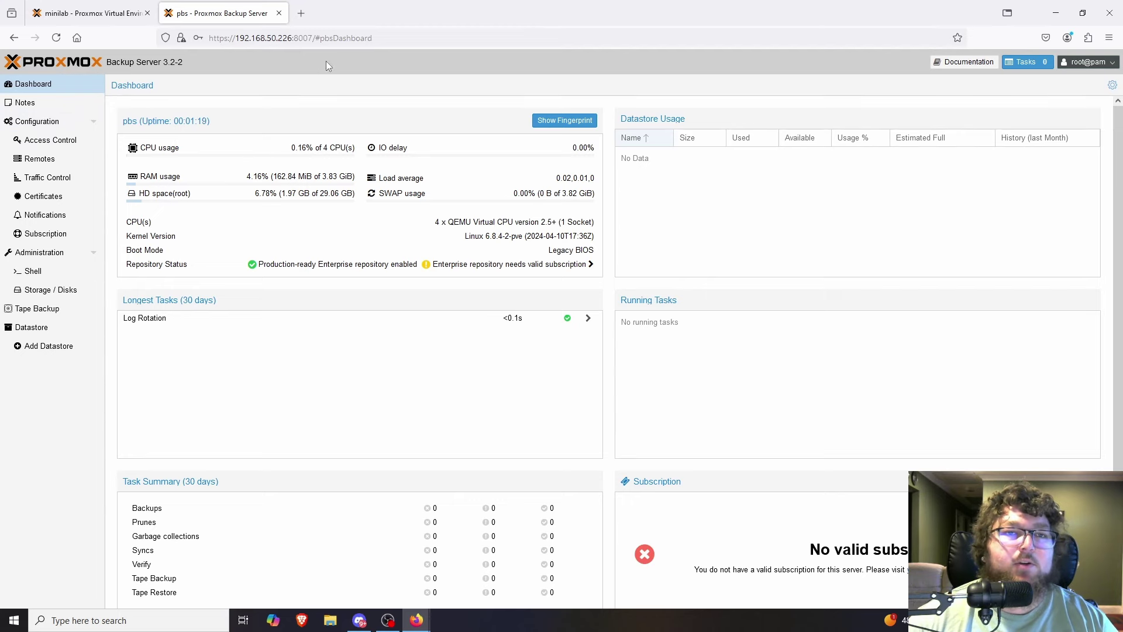
# Find the PBS Post Install script on the Proxmox VE Helper-Scripts site, then return to PBS.
pyautogui.click(306, 15)
pyautogui.write('pro')
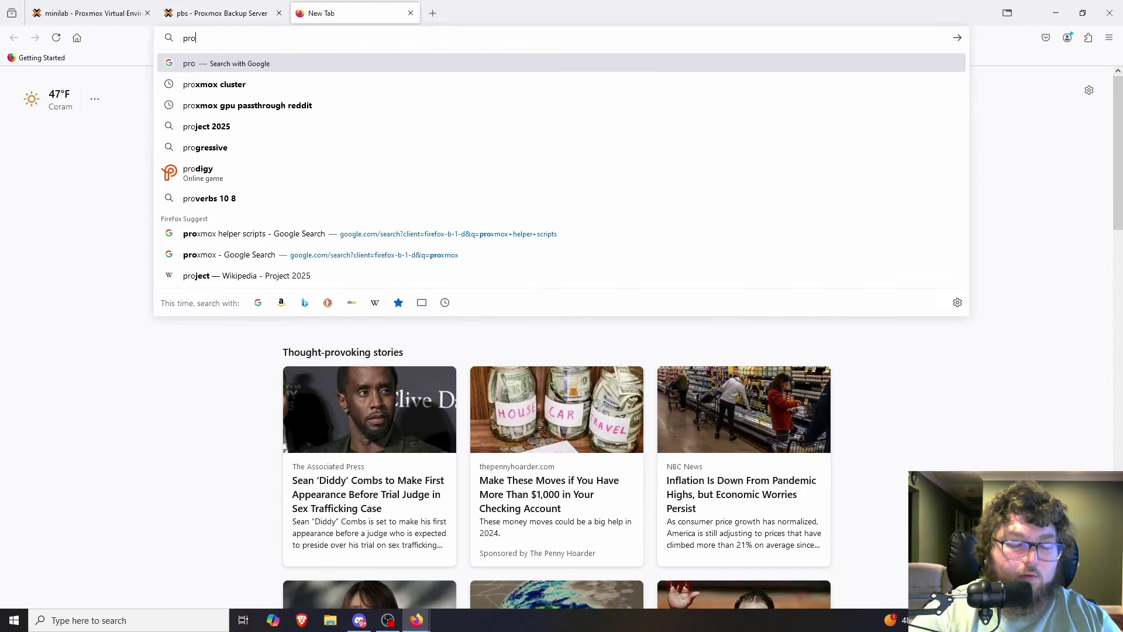
pyautogui.write('xmox h')
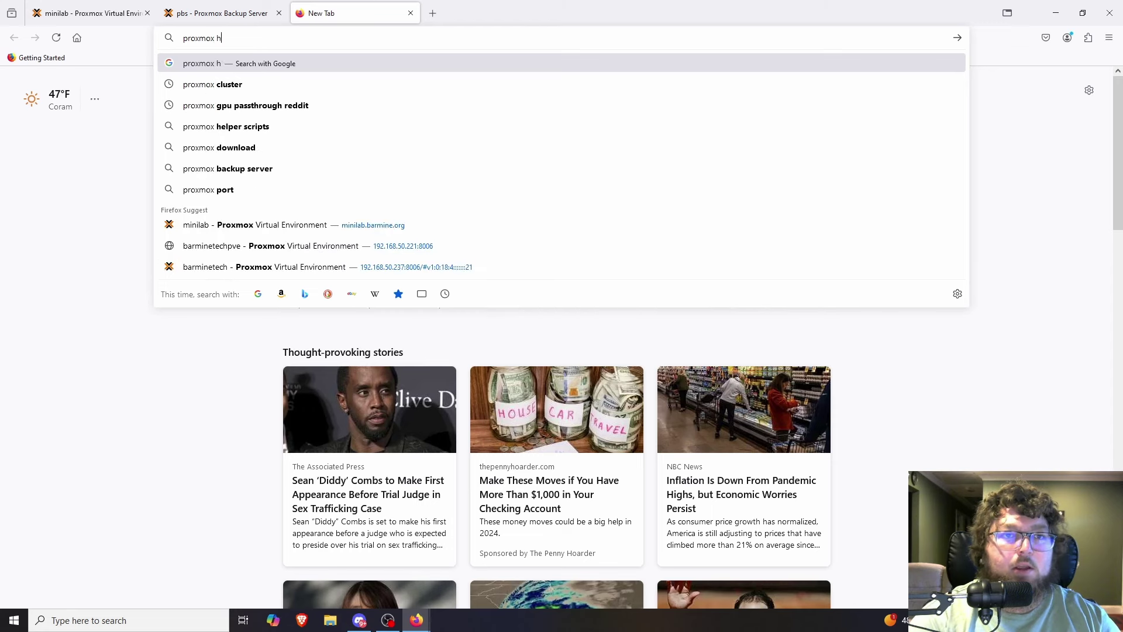
pyautogui.write('el')
pyautogui.press('Down')
pyautogui.press('Return')
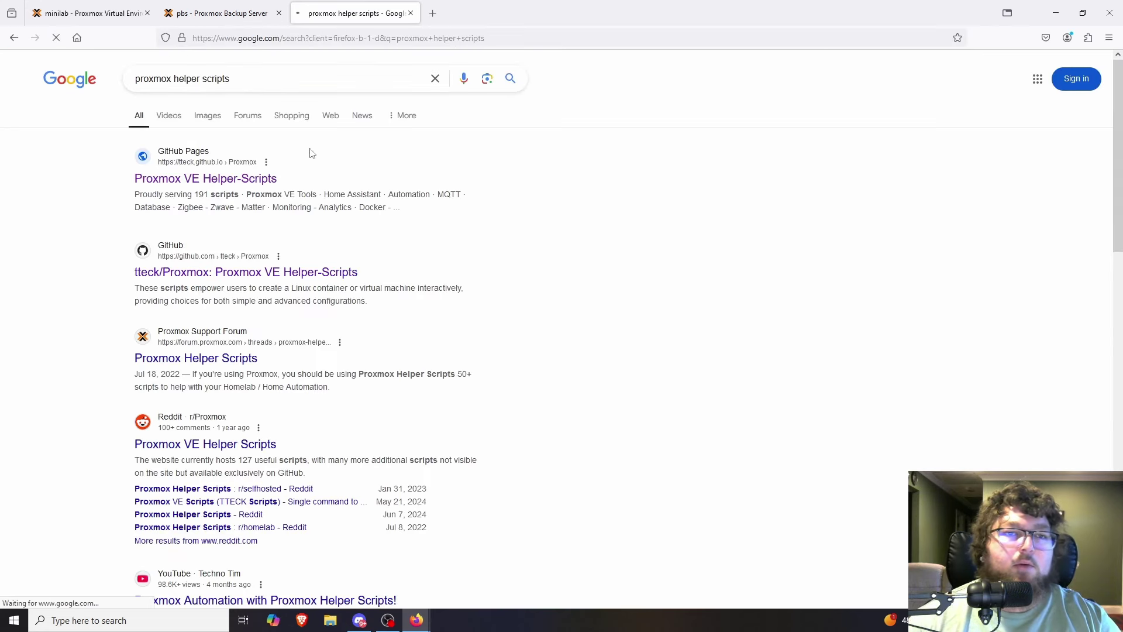
pyautogui.click(236, 178)
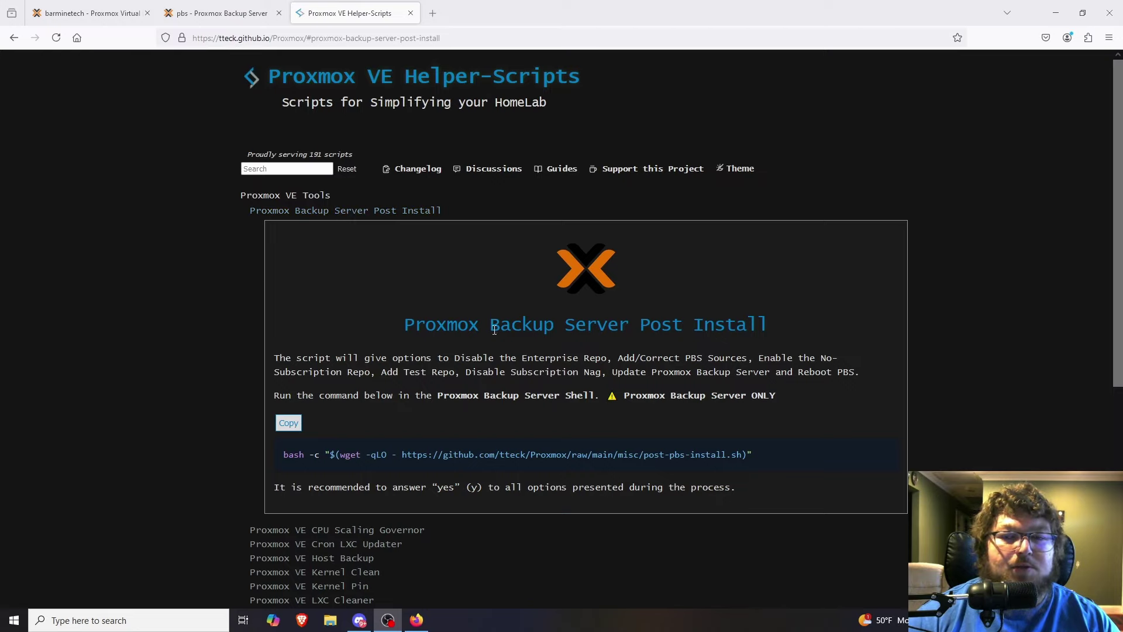
pyautogui.scroll(-2, 495, 329)
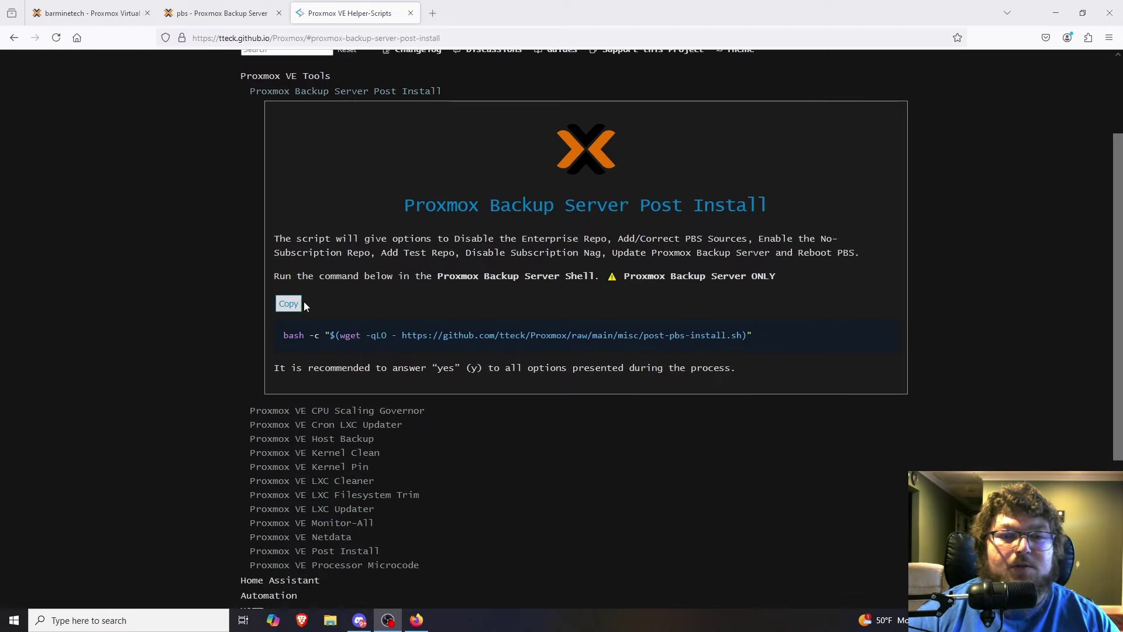
pyautogui.click(90, 13)
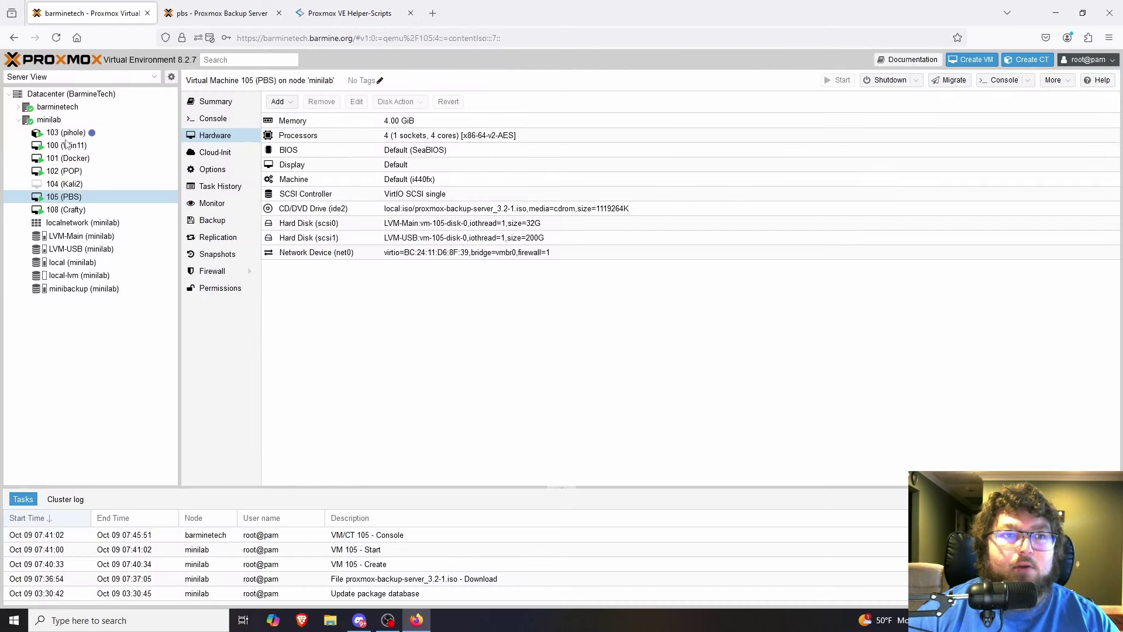
pyautogui.click(212, 13)
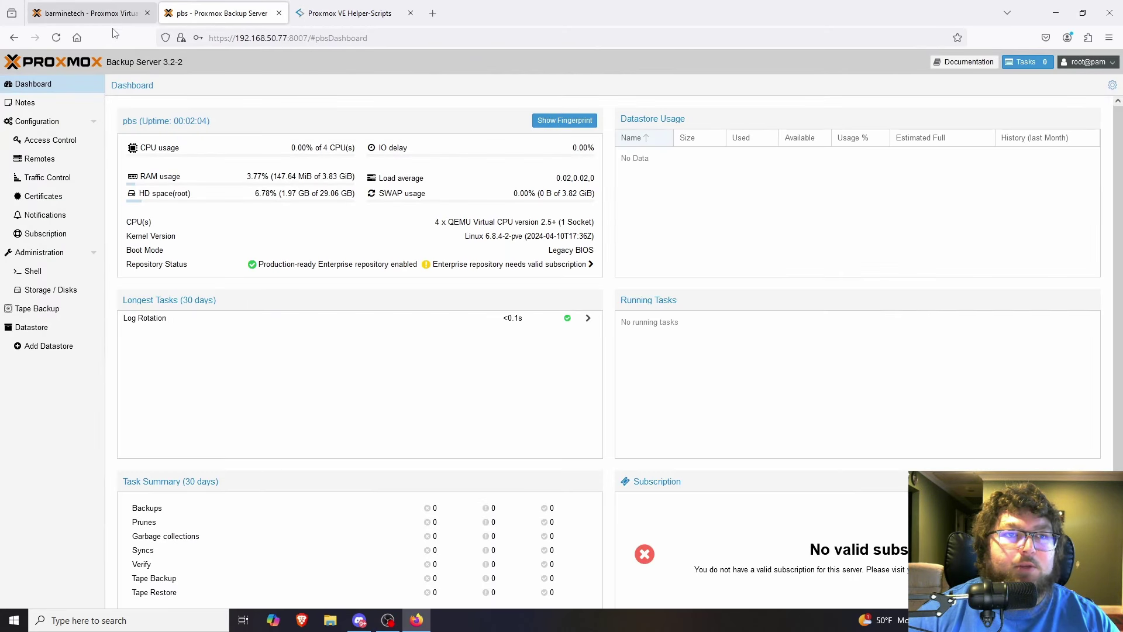
# Paste and run the post-pbs-install.sh command in the PBS shell, answering y to start.
pyautogui.click(43, 274)
pyautogui.rightClick(43, 273)
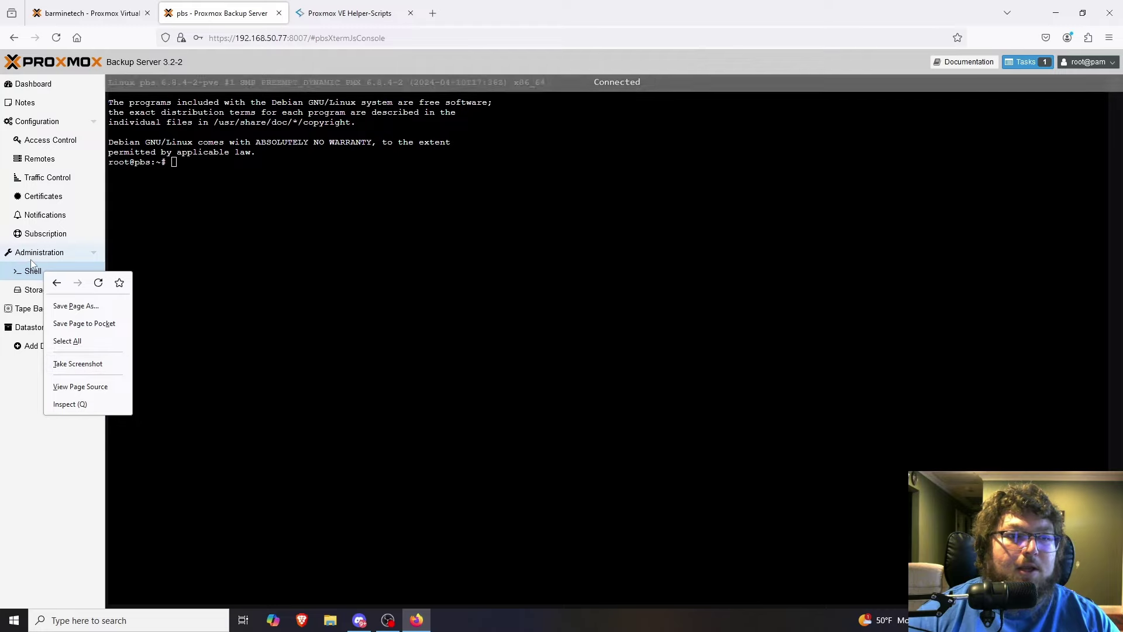
pyautogui.click(19, 279)
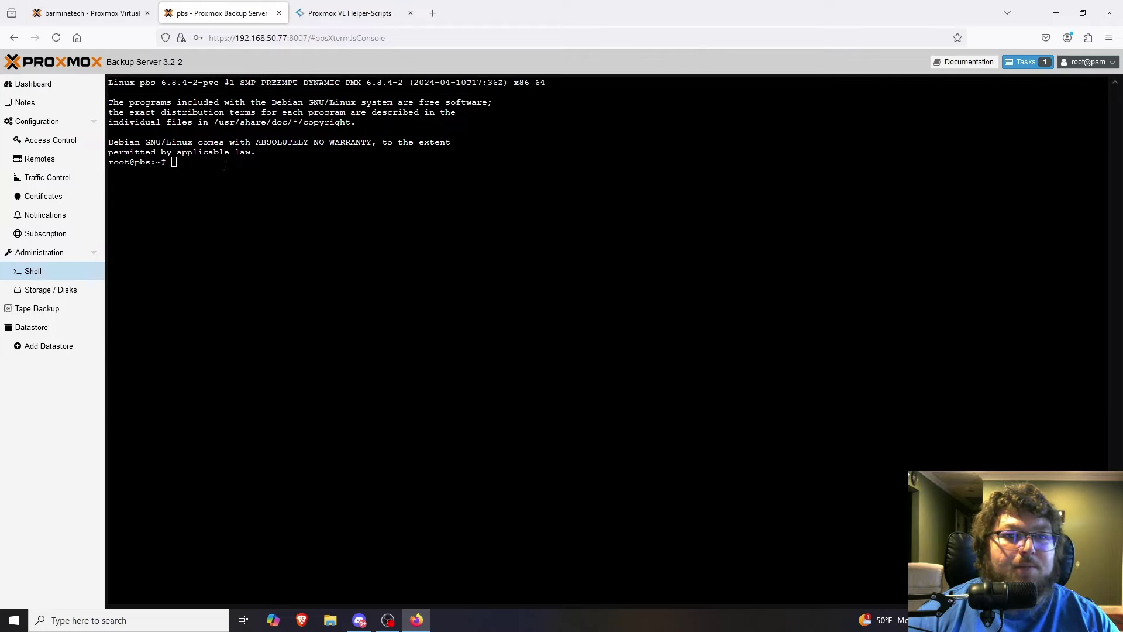
pyautogui.rightClick(198, 166)
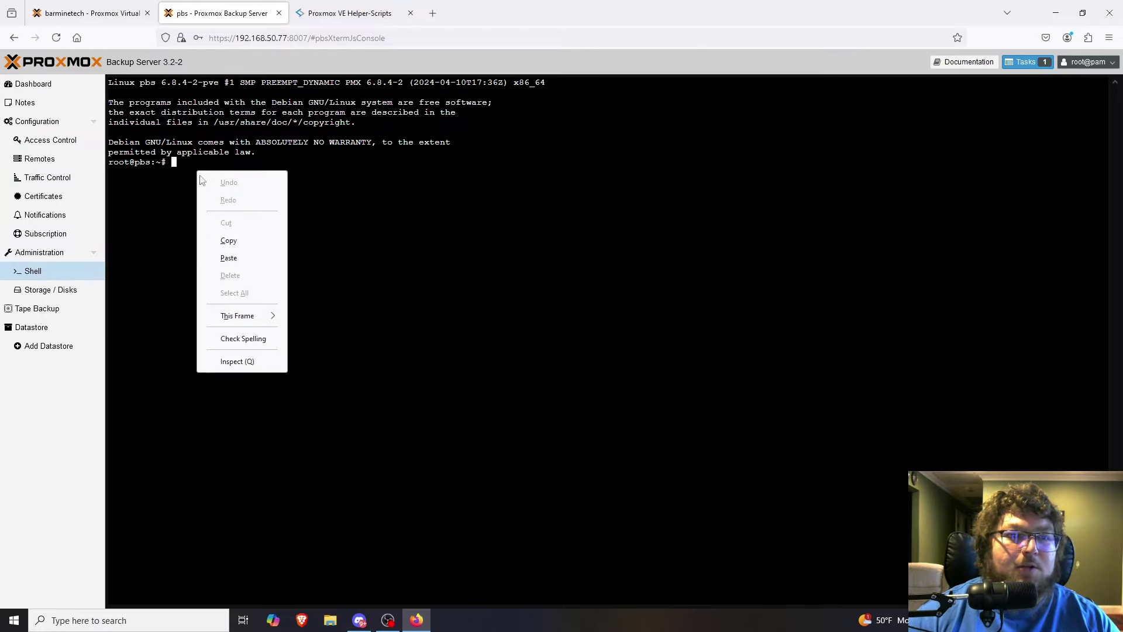
pyautogui.click(245, 259)
pyautogui.press('Return')
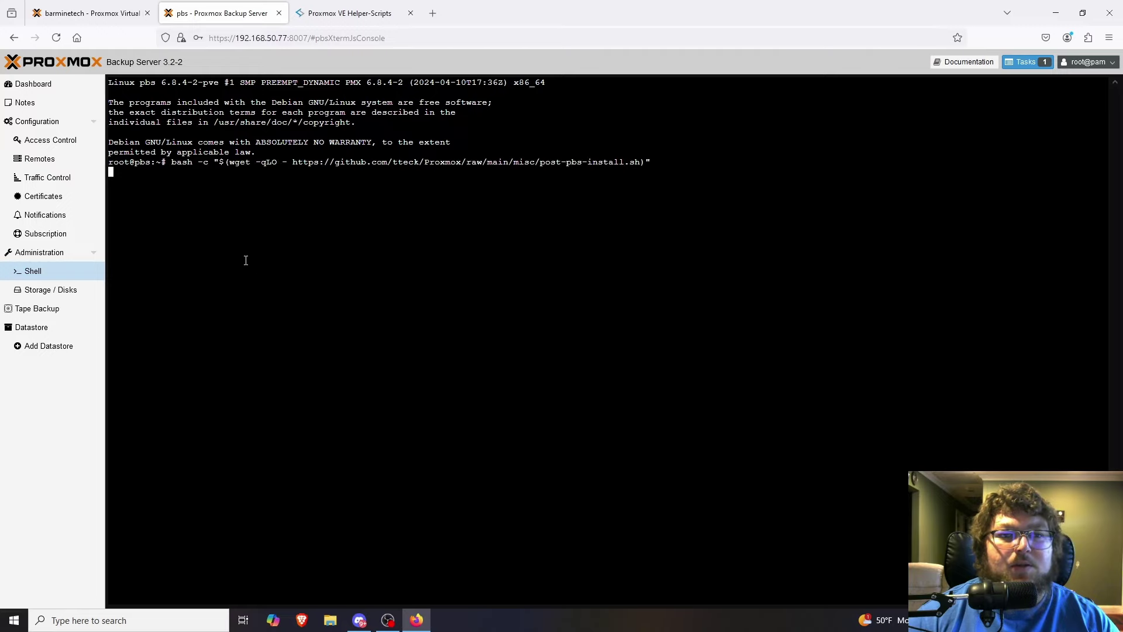
pyautogui.write('y')
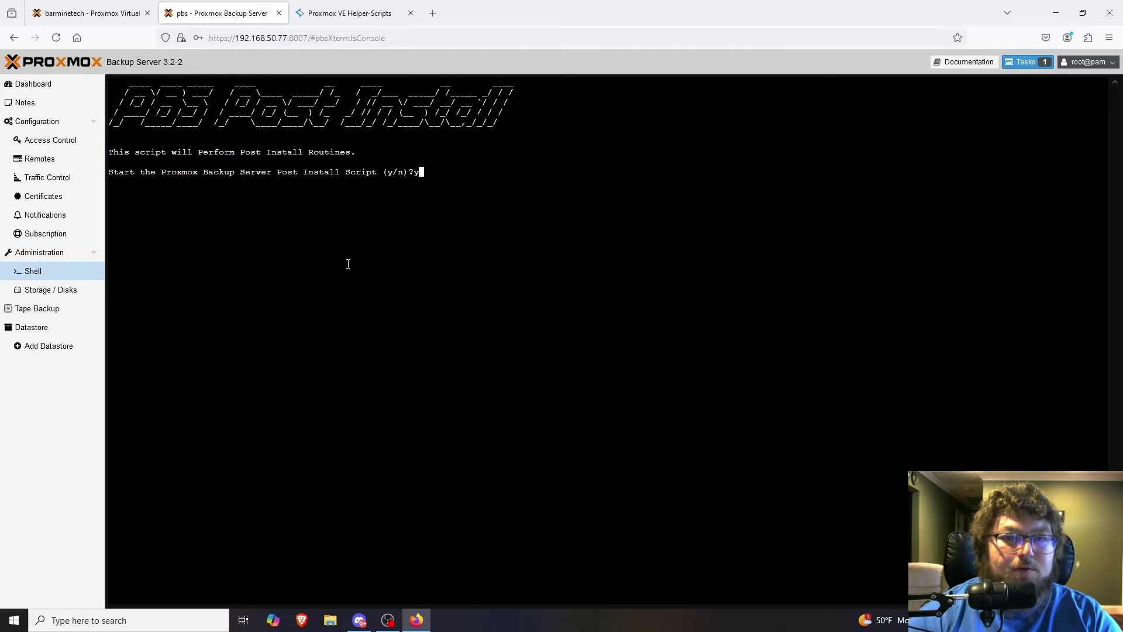
pyautogui.press('Return')
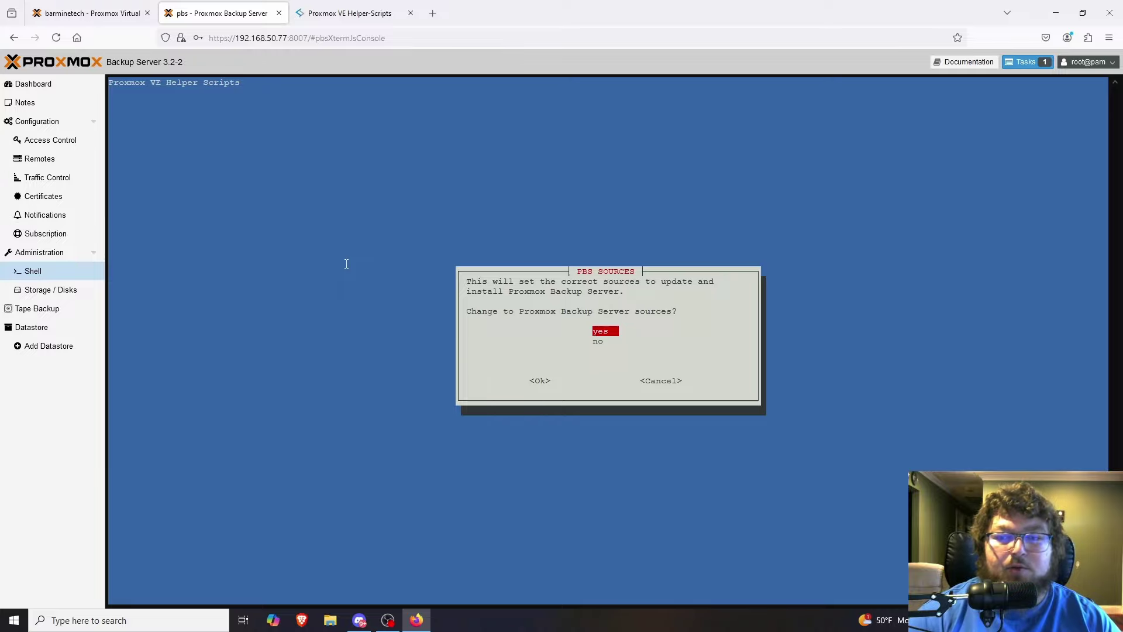
# Switch to PBS sources, disable pbs-enterprise, enable pbs-no-subscription, and decline pbstest.
pyautogui.press('Return')
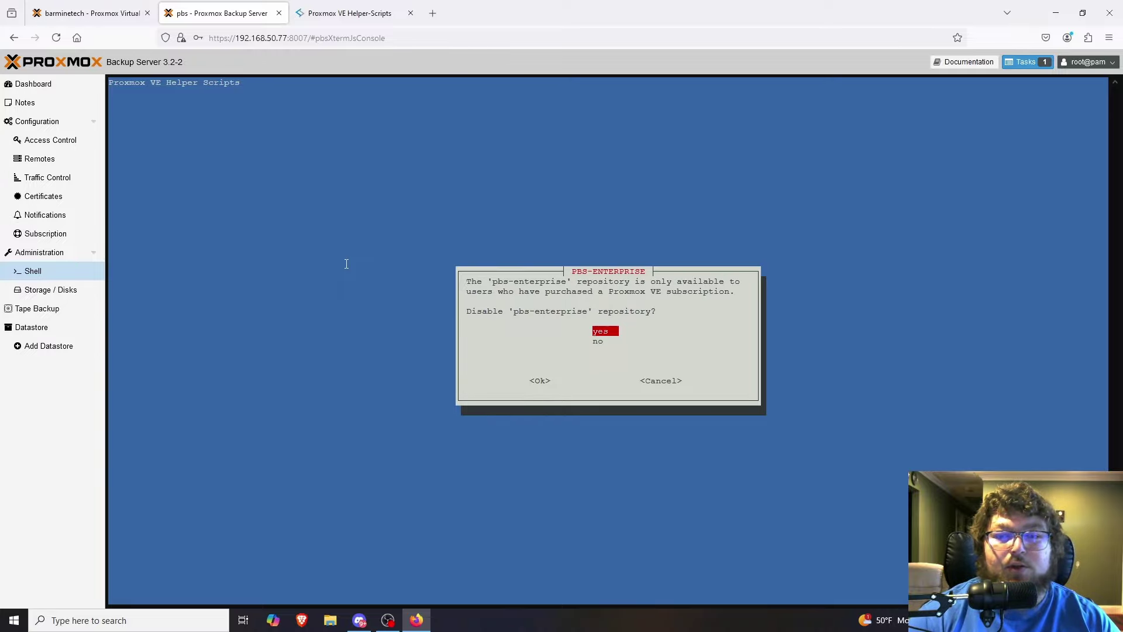
pyautogui.press('Return')
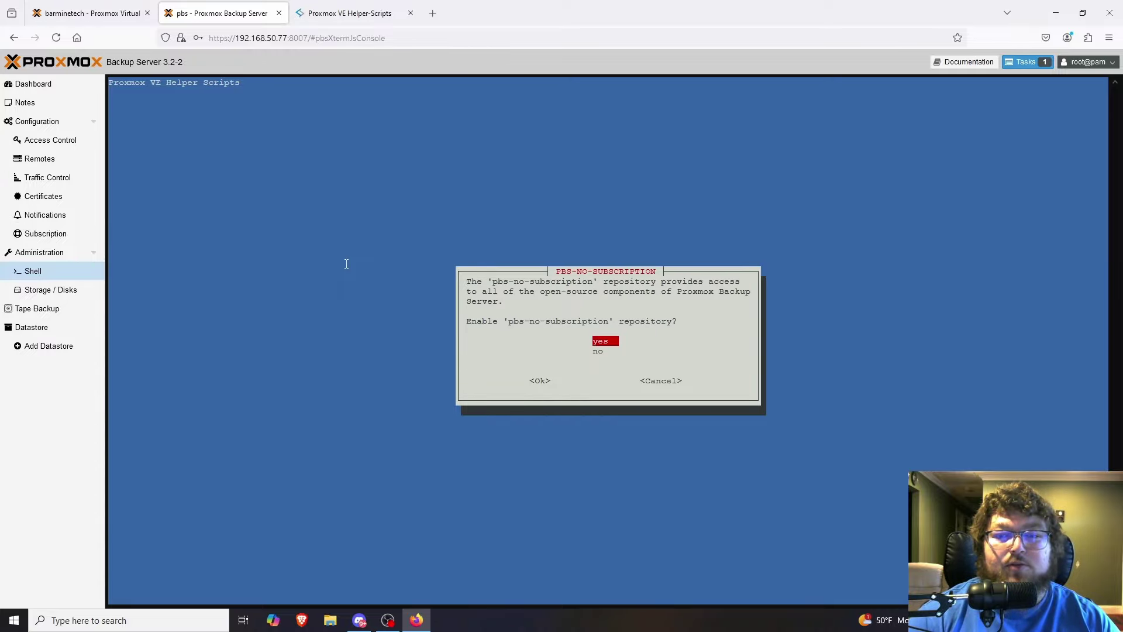
pyautogui.press('Return')
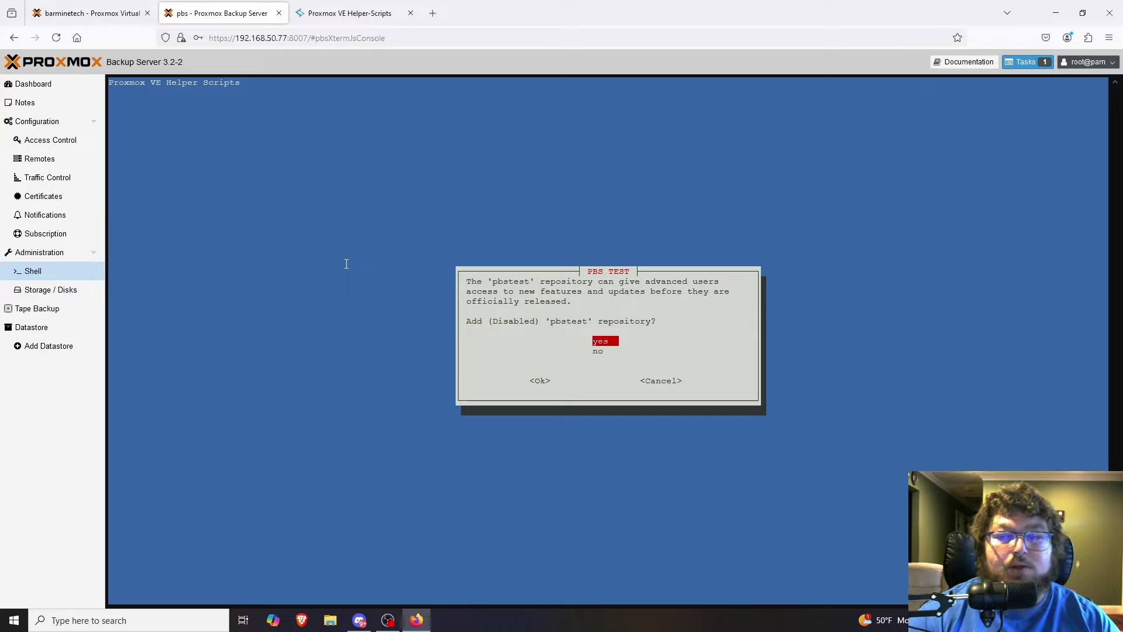
pyautogui.press('Down')
pyautogui.press('Return')
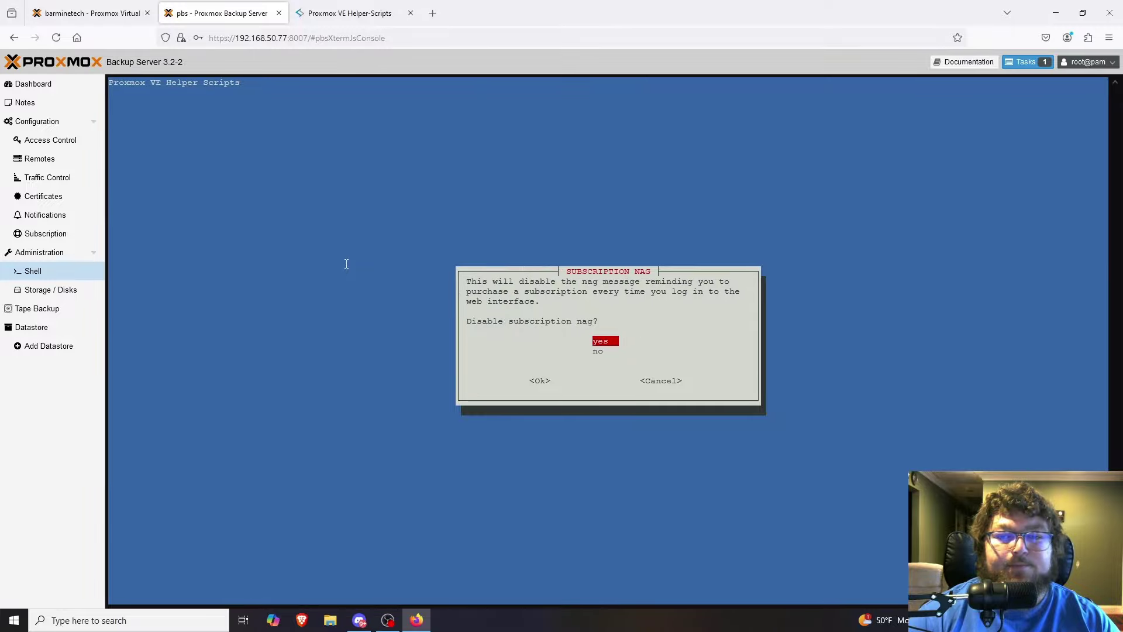
# Disable the subscription nag, then update and reboot the backup server.
pyautogui.press('Return')
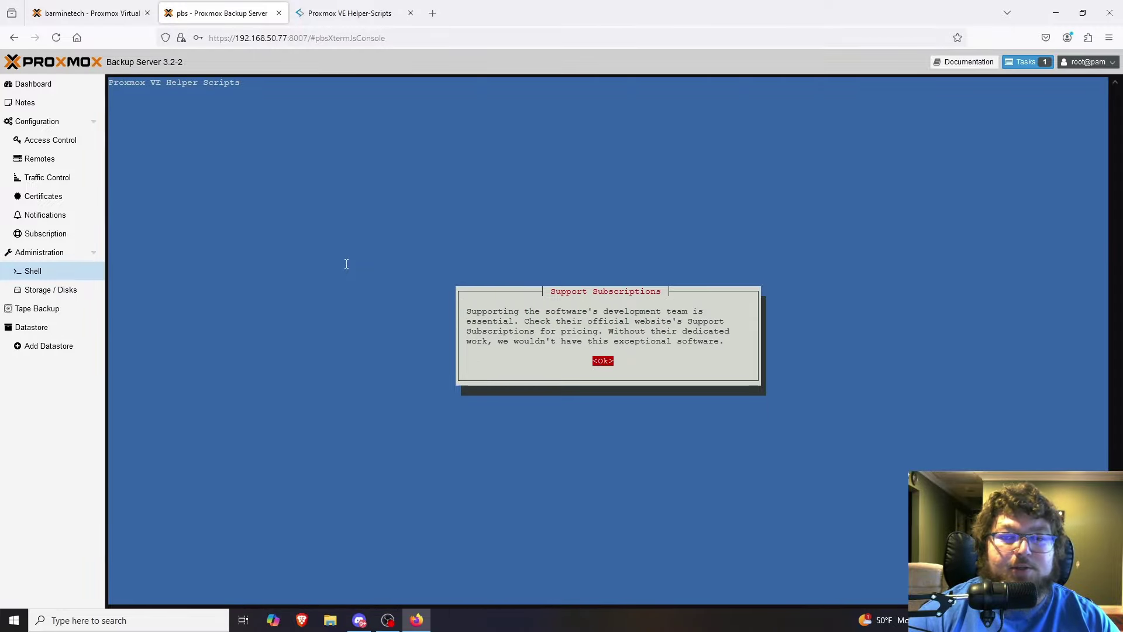
pyautogui.press('Return')
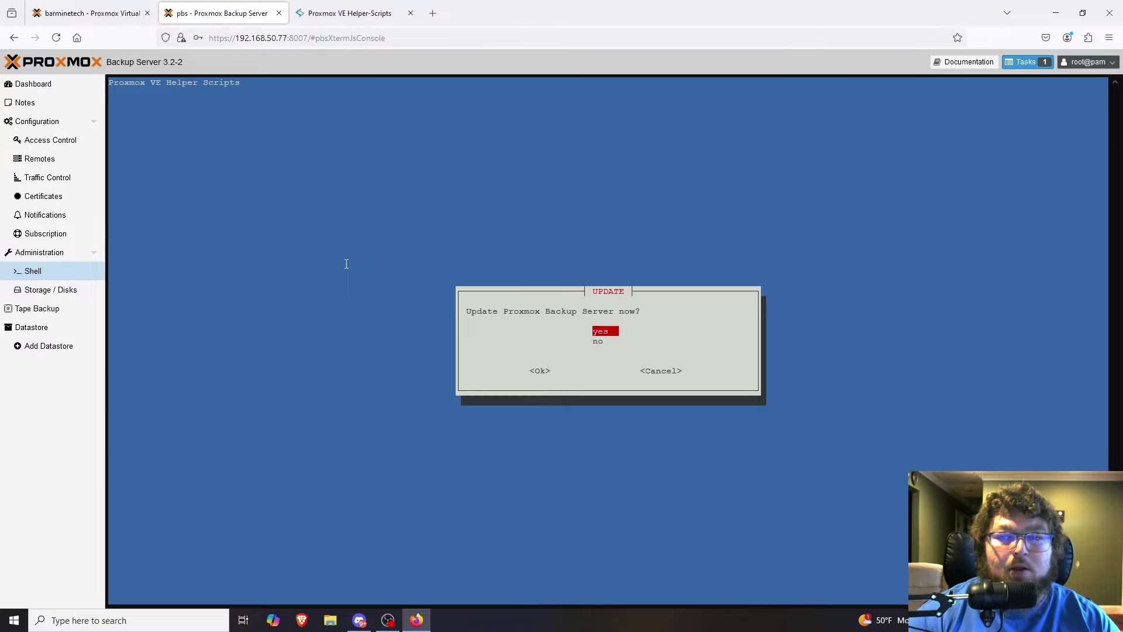
pyautogui.press('Return')
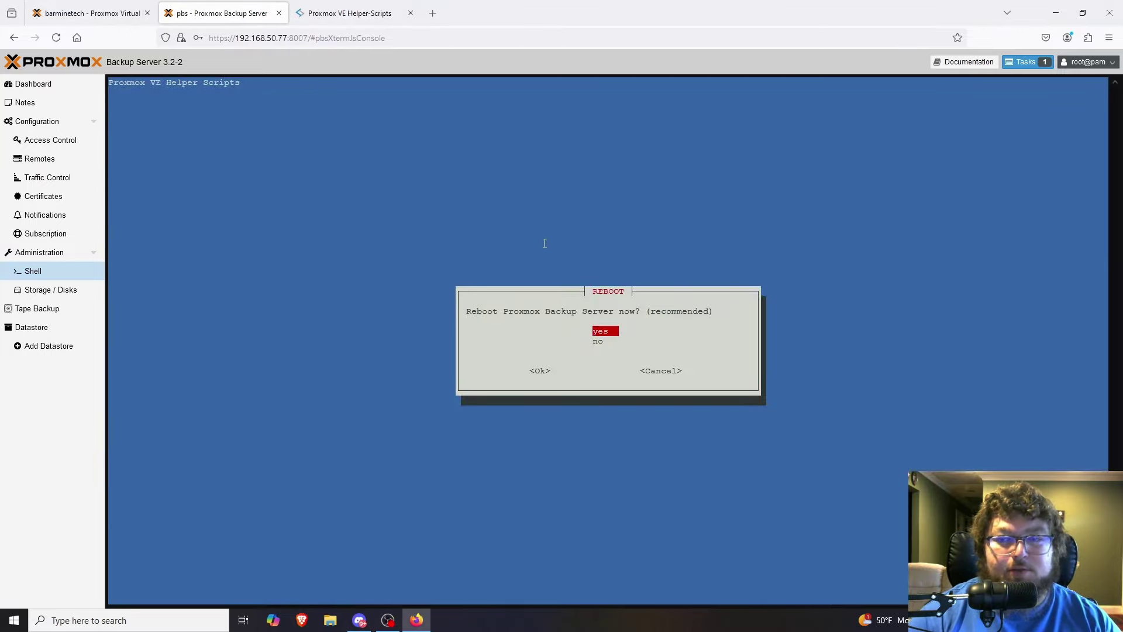
pyautogui.press('Return')
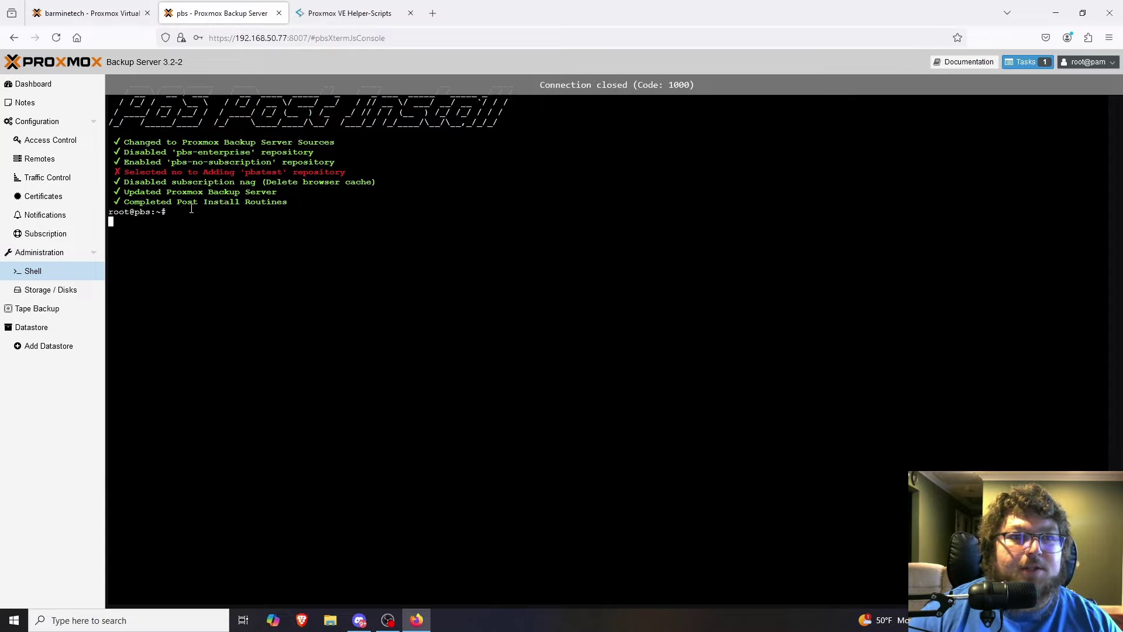
# Return to the rebooted backup server's dashboard, now showing version 3.2-7.
pyautogui.click(96, 13)
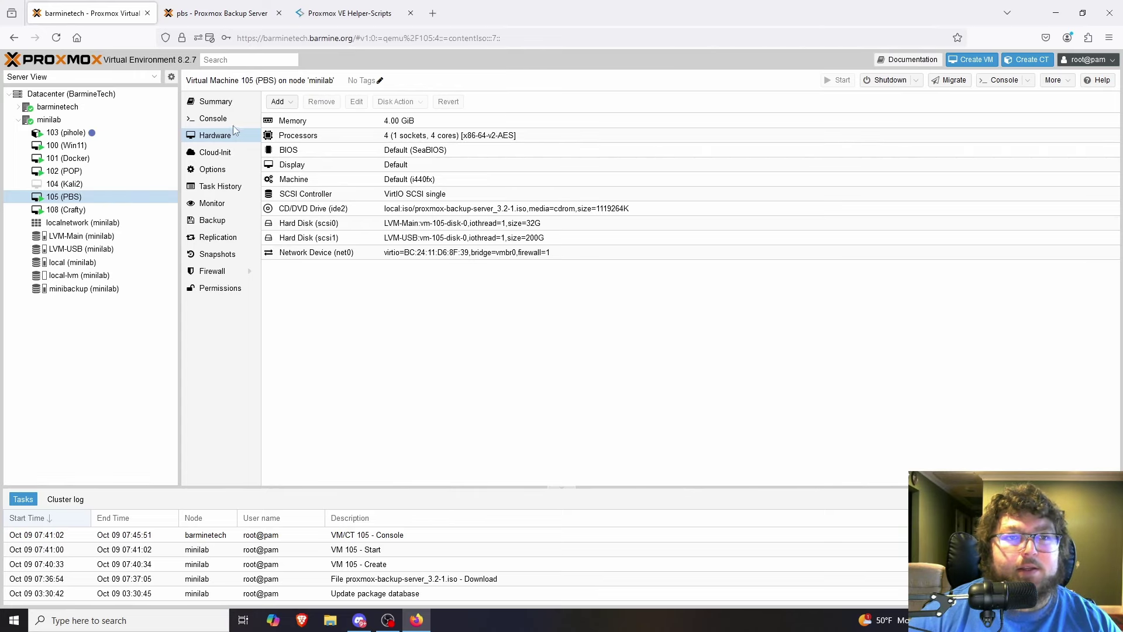
pyautogui.click(223, 13)
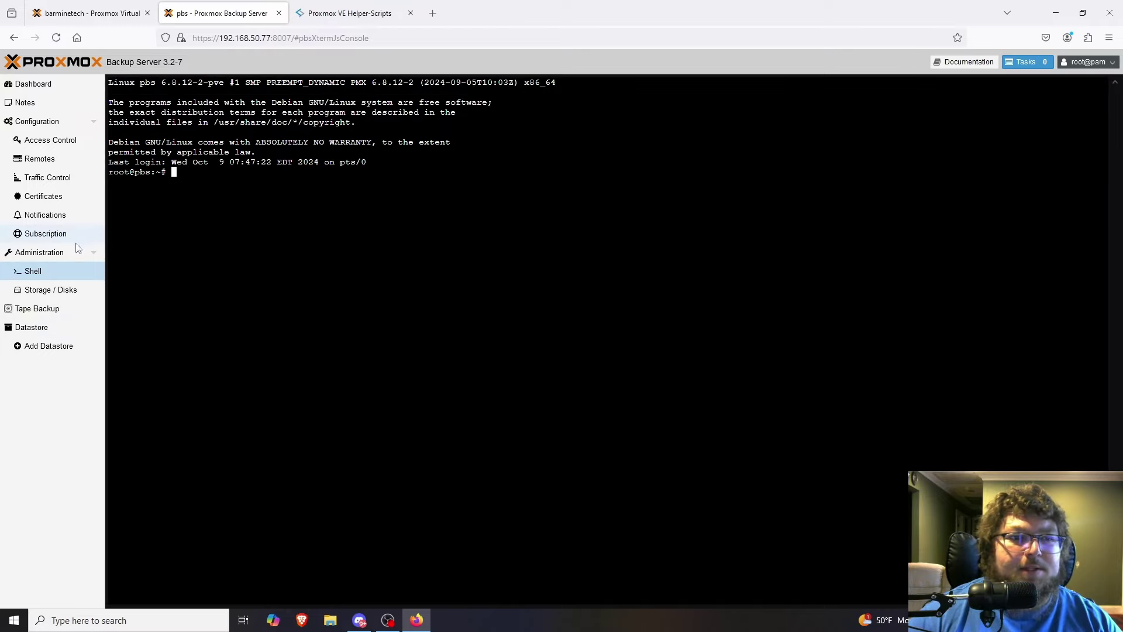
pyautogui.click(47, 88)
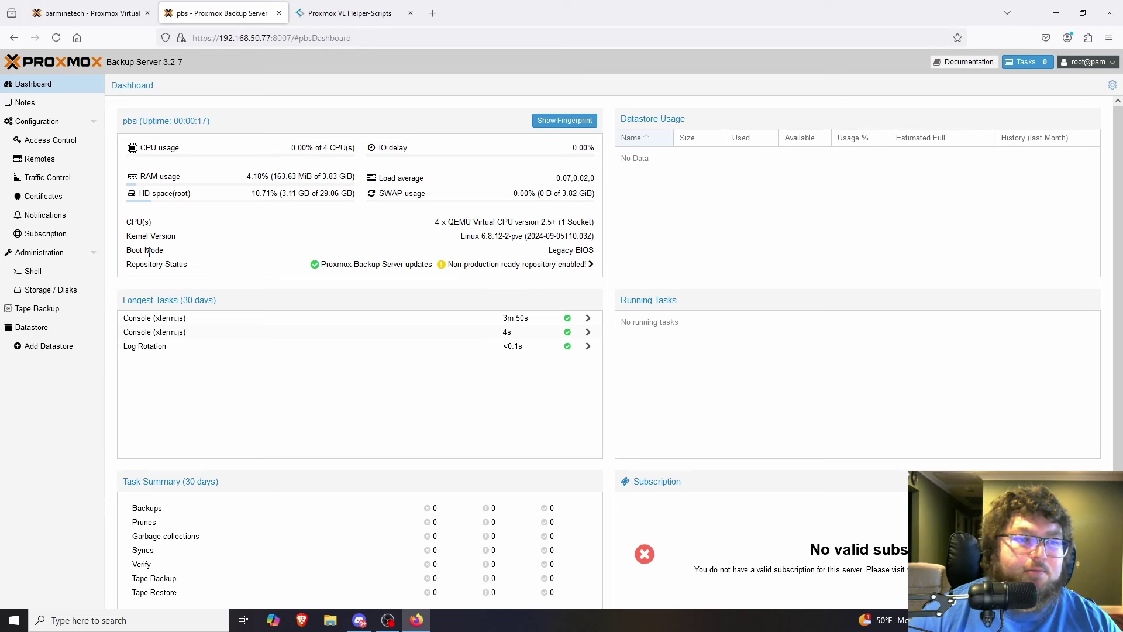
# Apply the Proxmox Dark colour theme from the root@pam user menu.
pyautogui.click(70, 252)
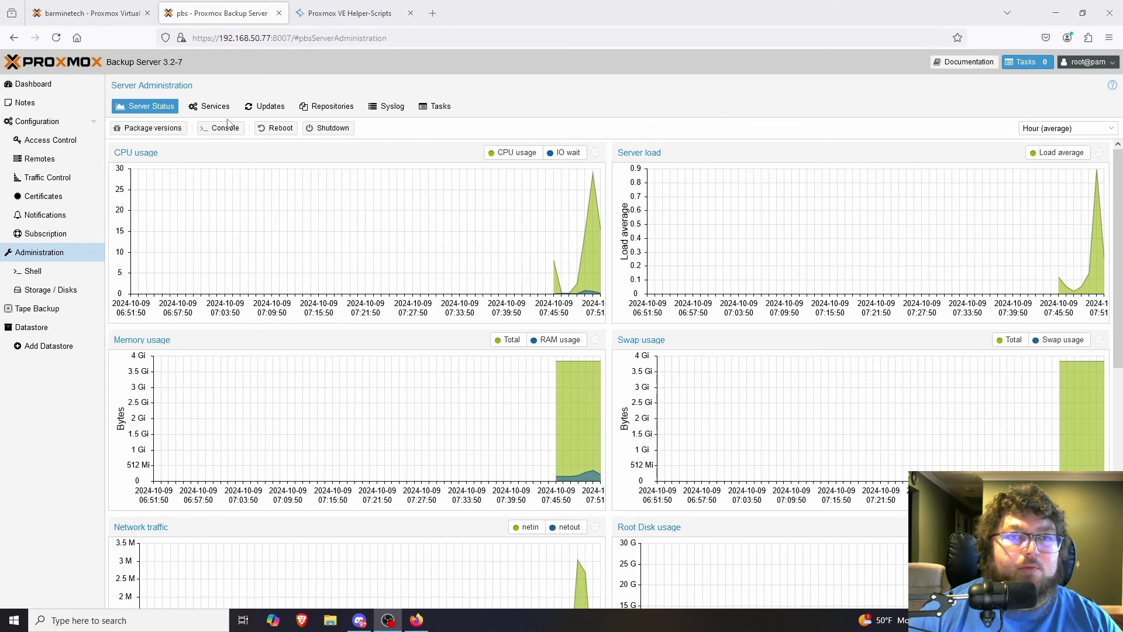
pyautogui.click(33, 83)
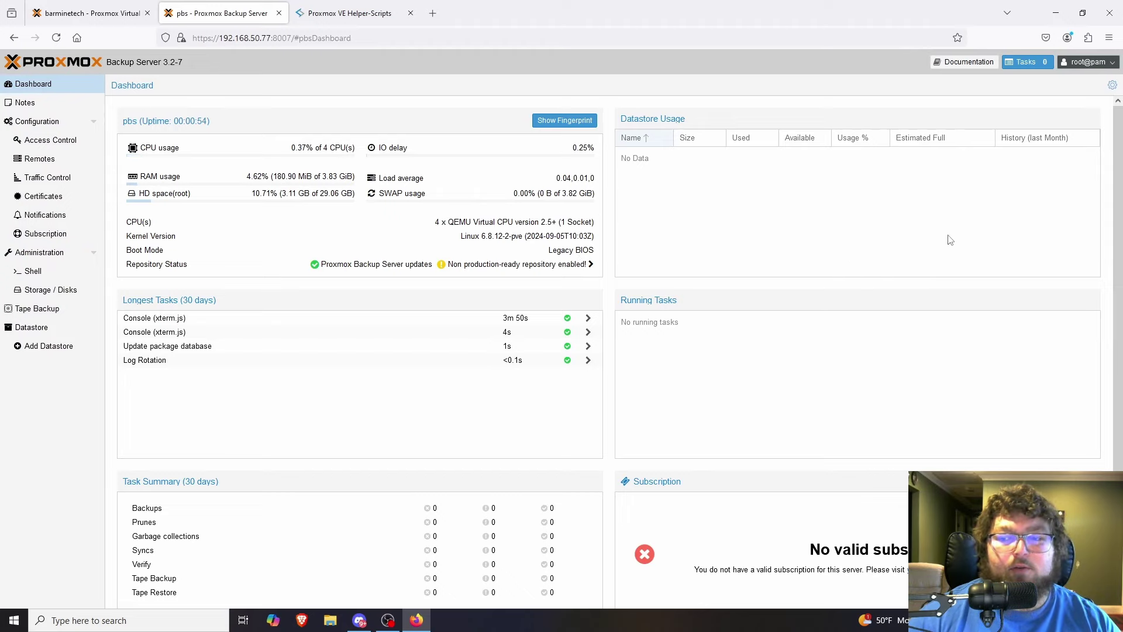
pyautogui.click(1088, 62)
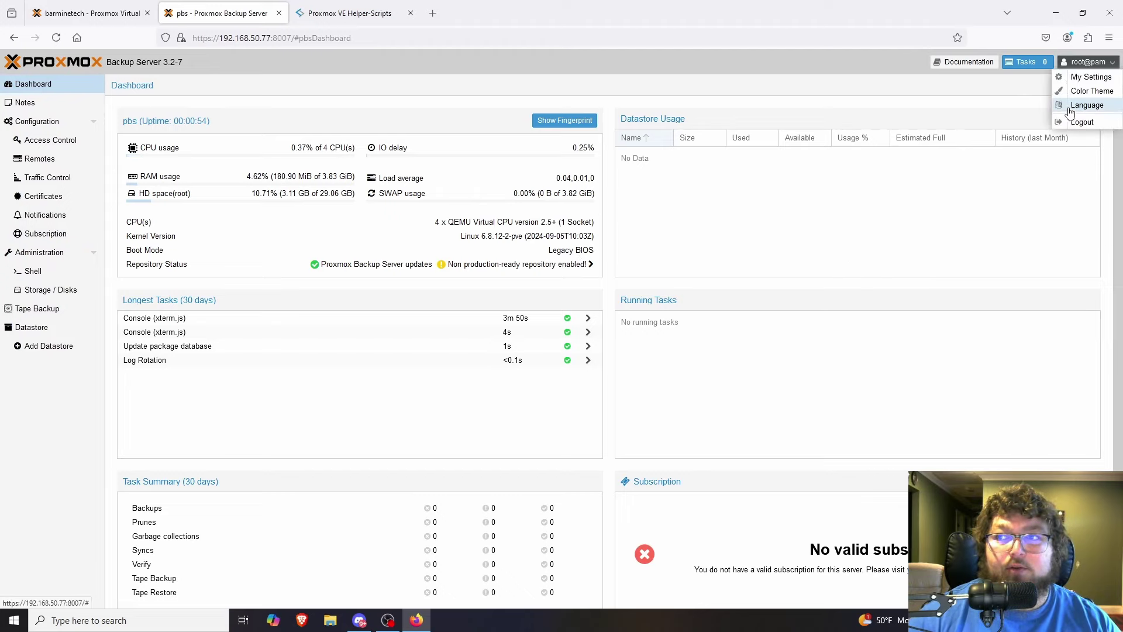
pyautogui.click(1079, 89)
pyautogui.click(608, 328)
pyautogui.click(585, 368)
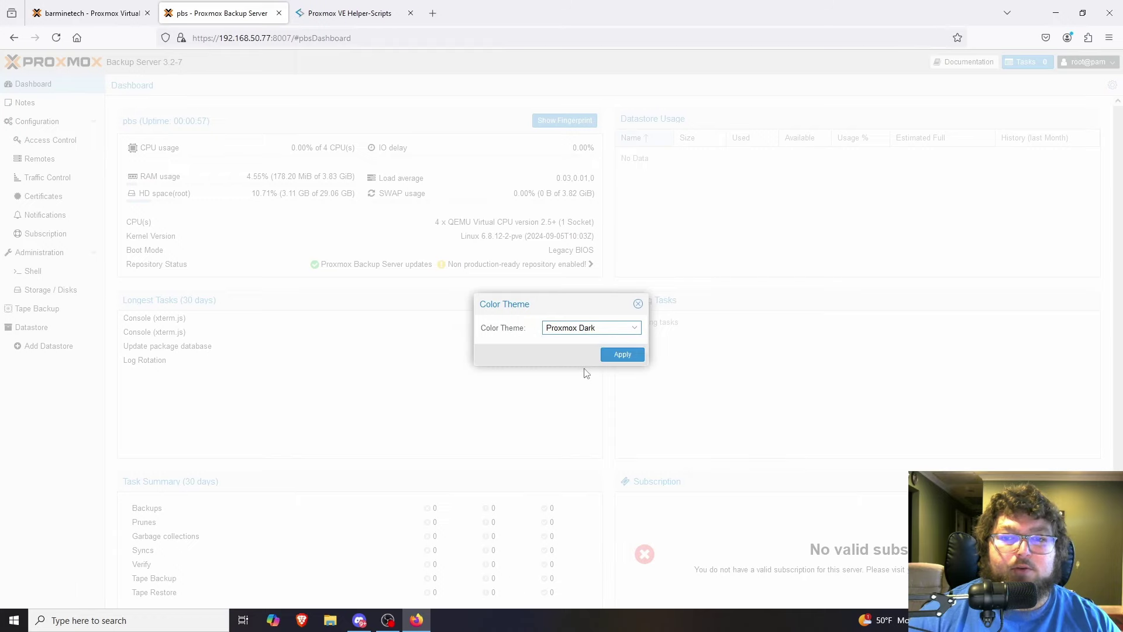
pyautogui.click(622, 354)
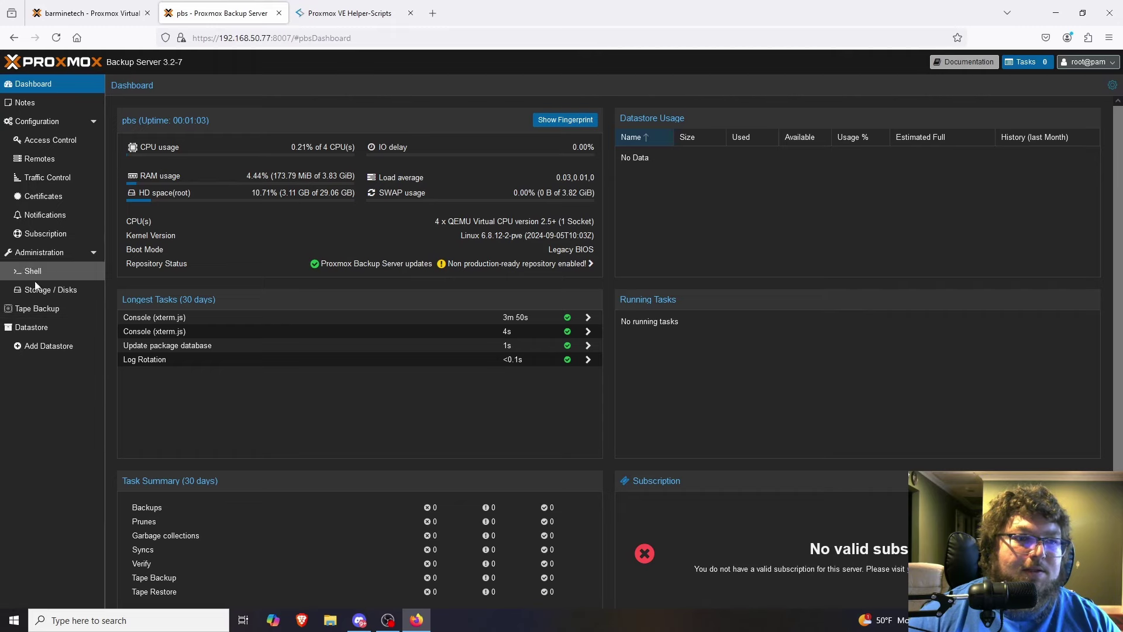
# Wipe the unused 214.75 GB /dev/sdb disk in Storage / Disks.
pyautogui.click(67, 291)
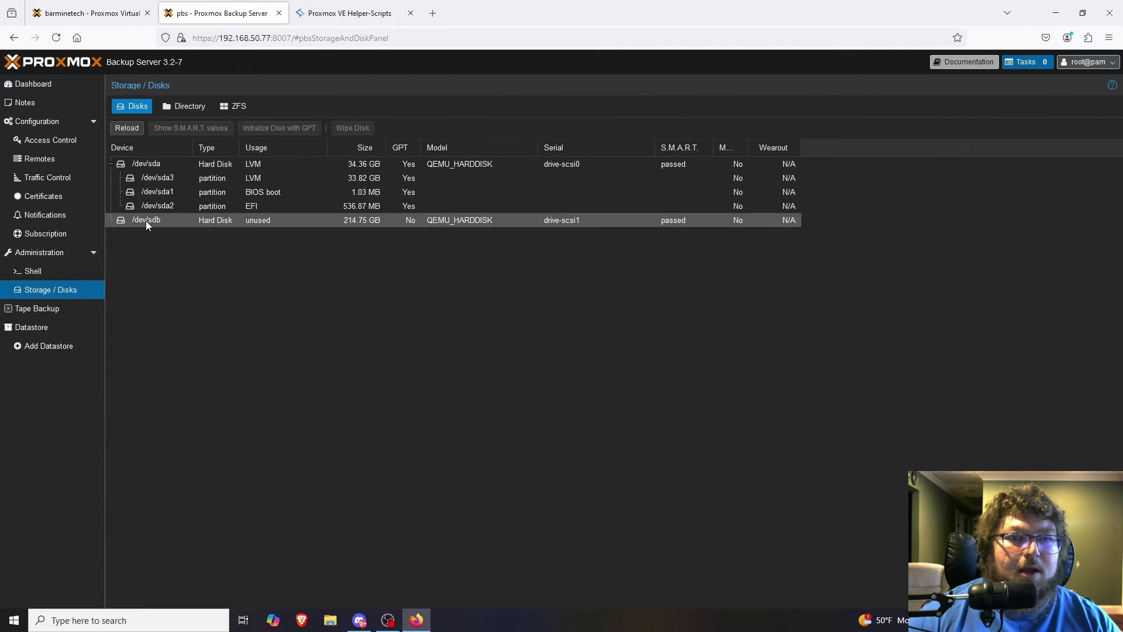
pyautogui.click(165, 220)
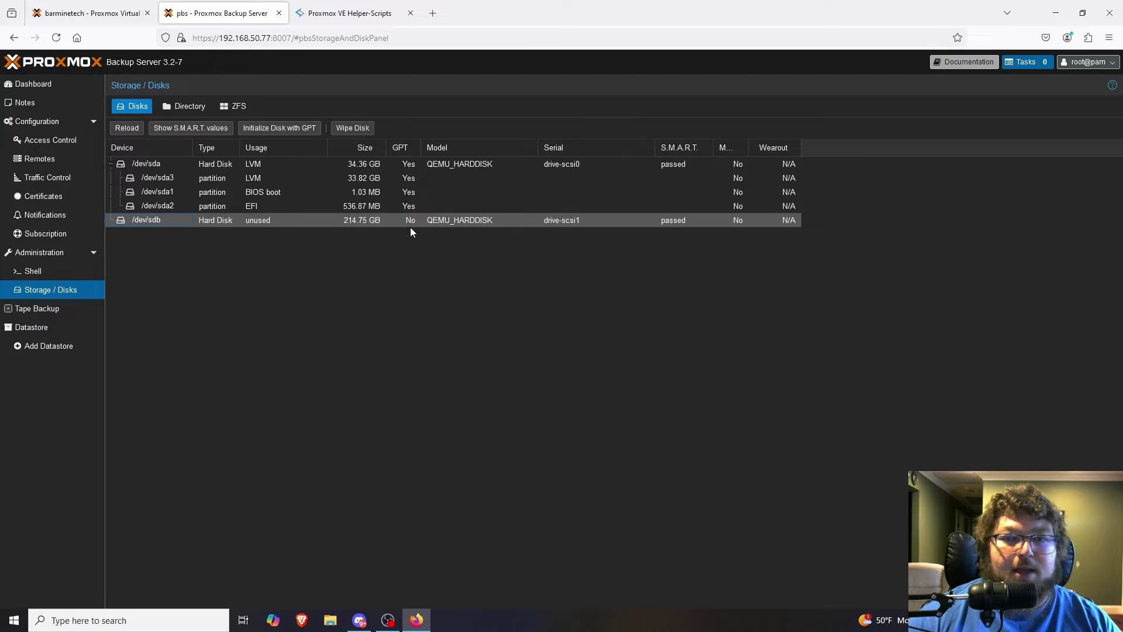
pyautogui.click(353, 129)
pyautogui.click(534, 382)
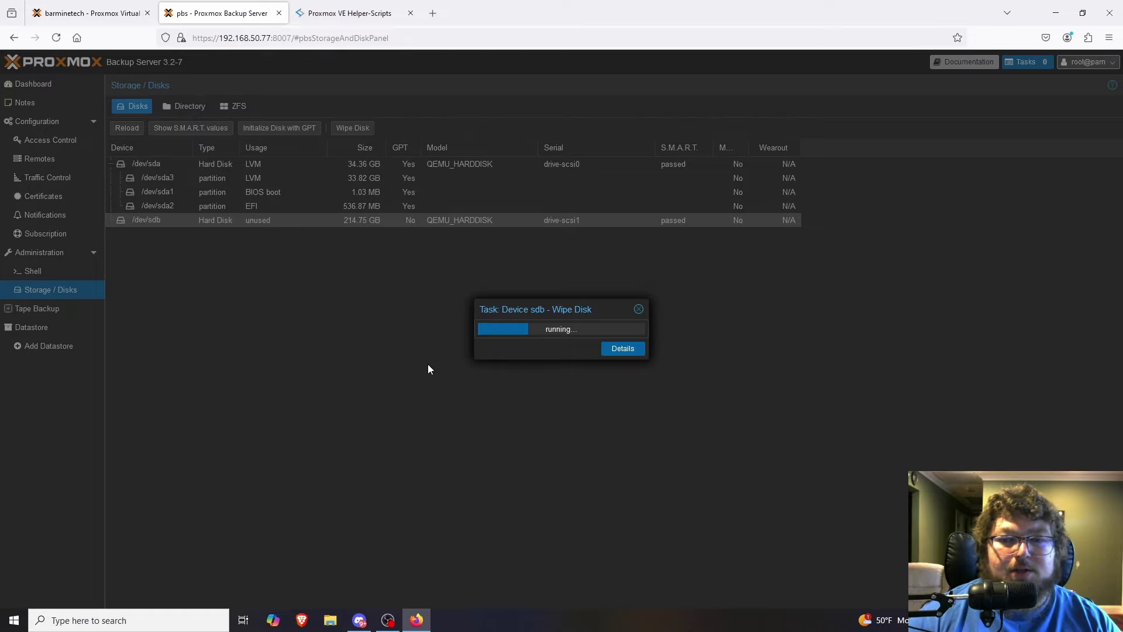
pyautogui.click(640, 309)
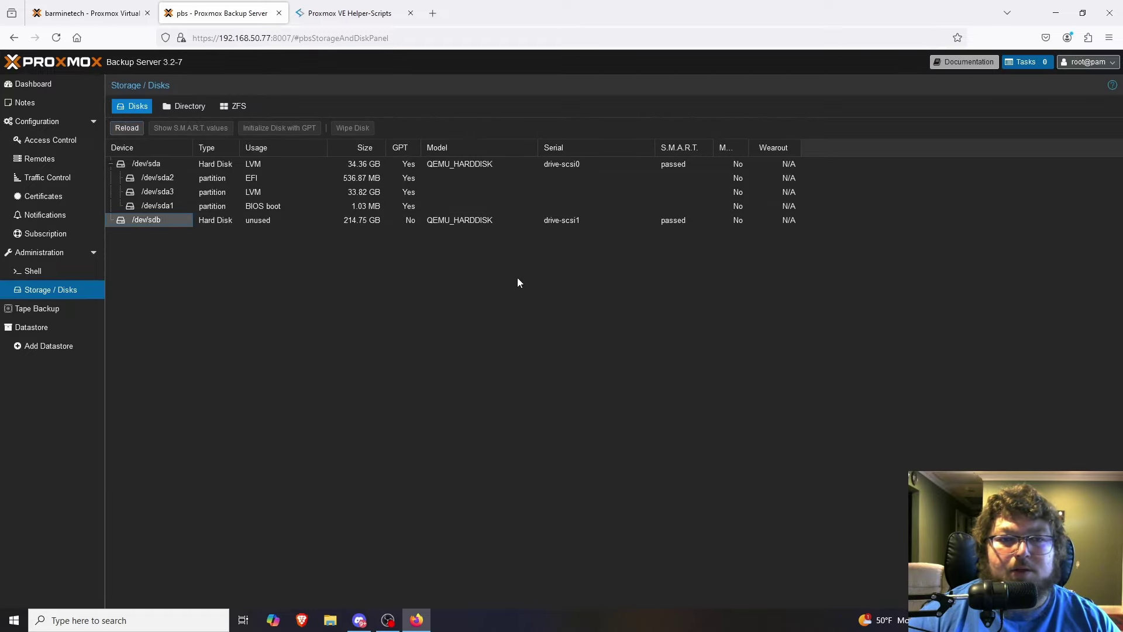
# Initialize /dev/sdb with GPT and show the Directory storage list.
pyautogui.click(279, 221)
pyautogui.click(285, 130)
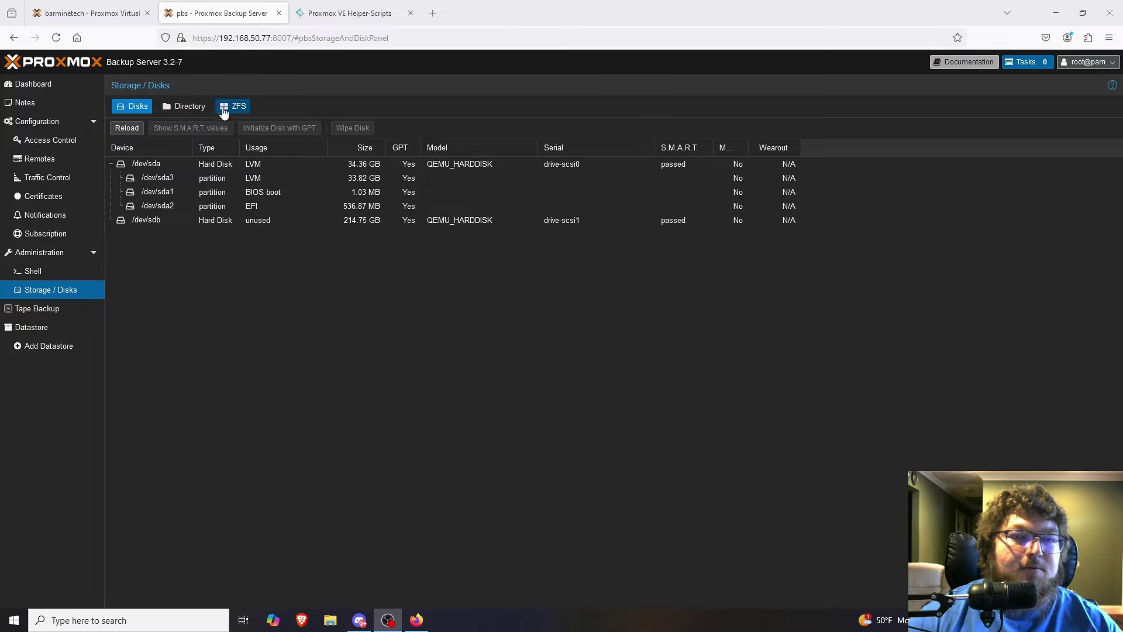
pyautogui.click(189, 111)
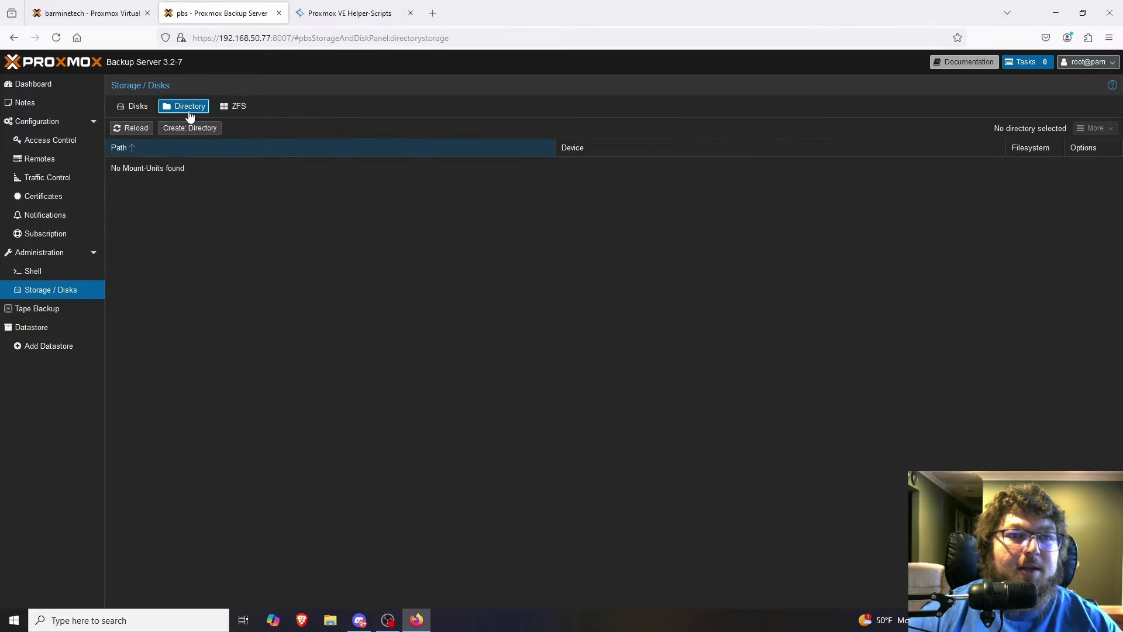
pyautogui.click(144, 108)
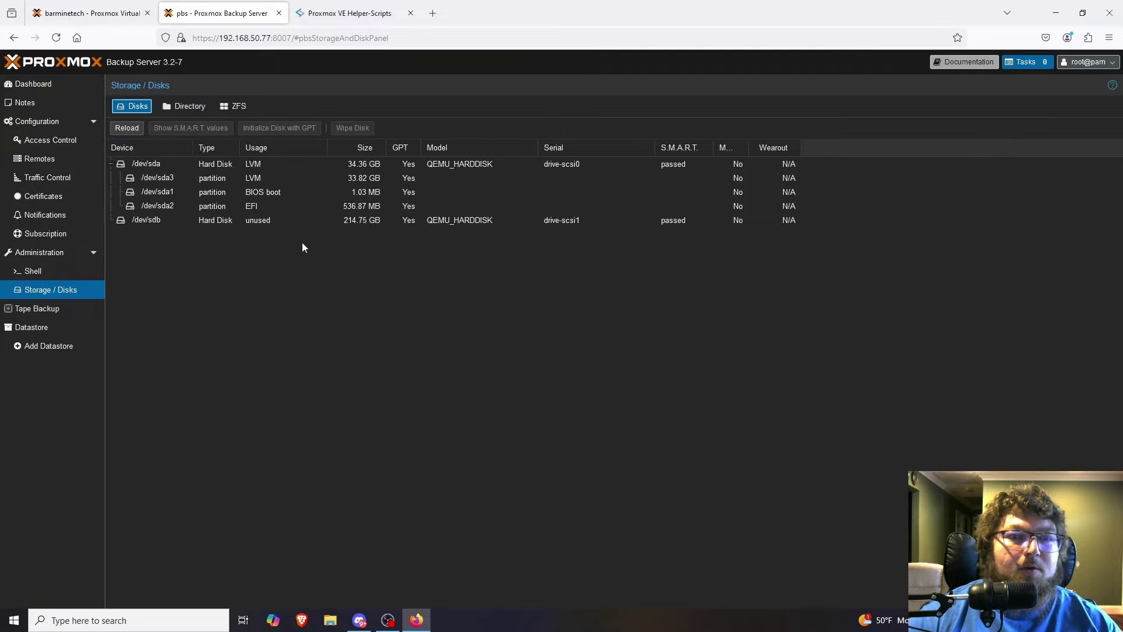
pyautogui.click(159, 224)
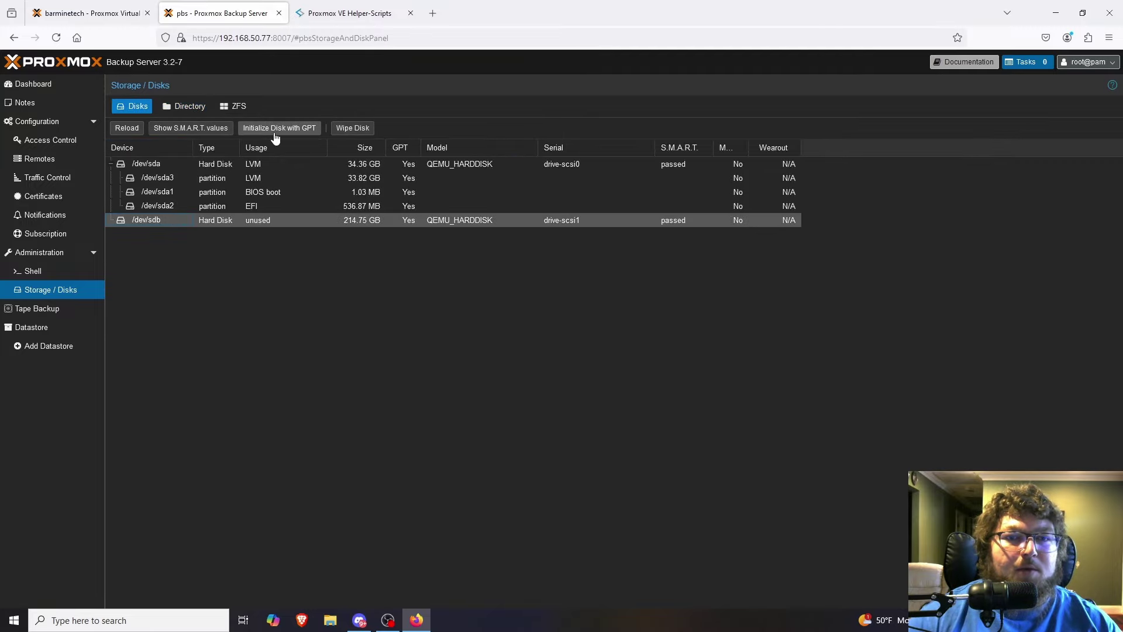
pyautogui.click(280, 128)
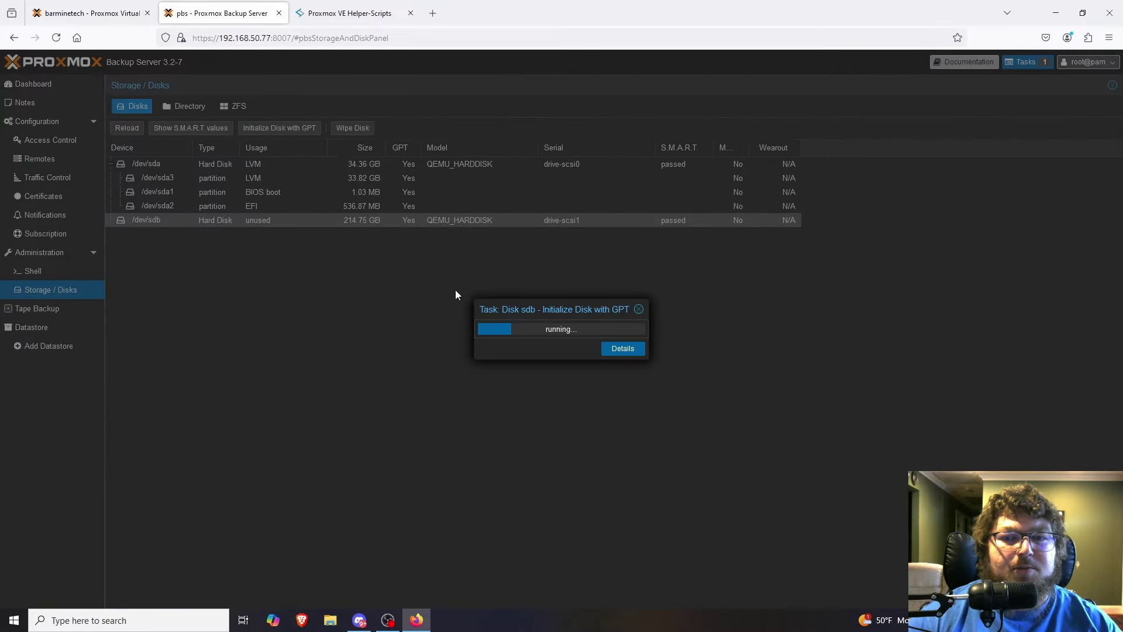
pyautogui.click(638, 312)
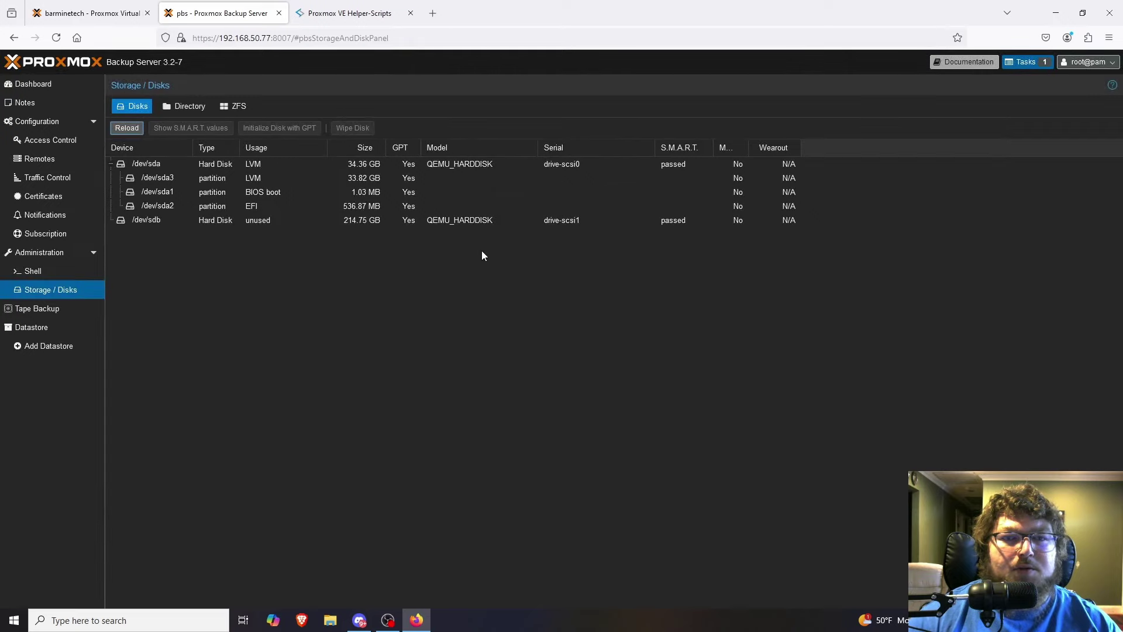
pyautogui.click(183, 106)
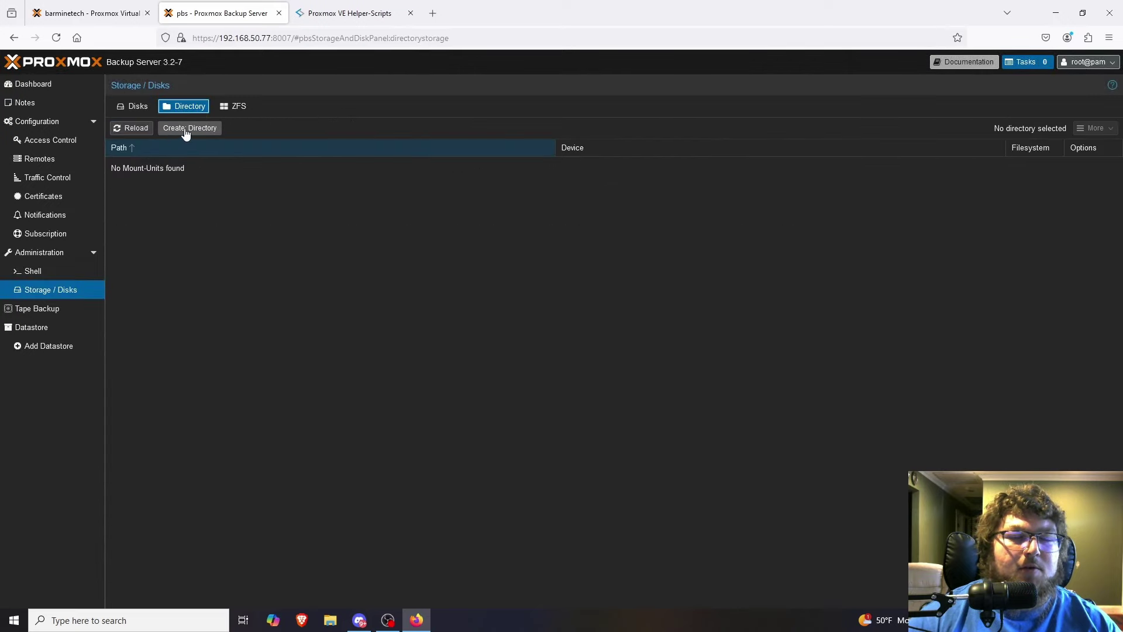
# Create an ext4 directory named backups on /dev/sdb, added as a datastore.
pyautogui.click(181, 130)
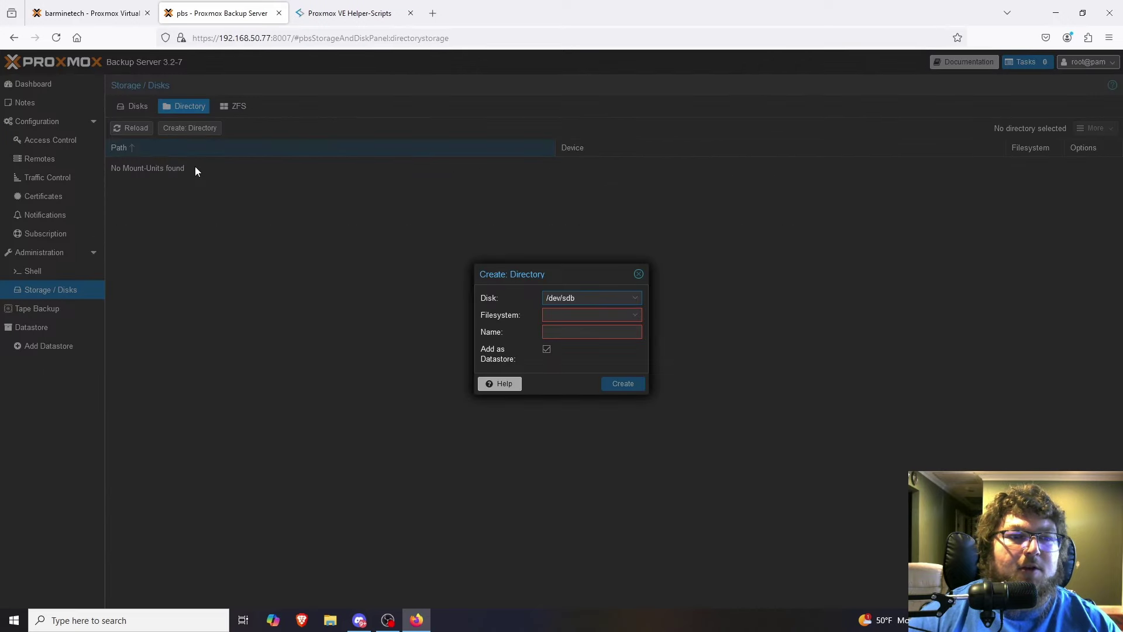
pyautogui.click(568, 314)
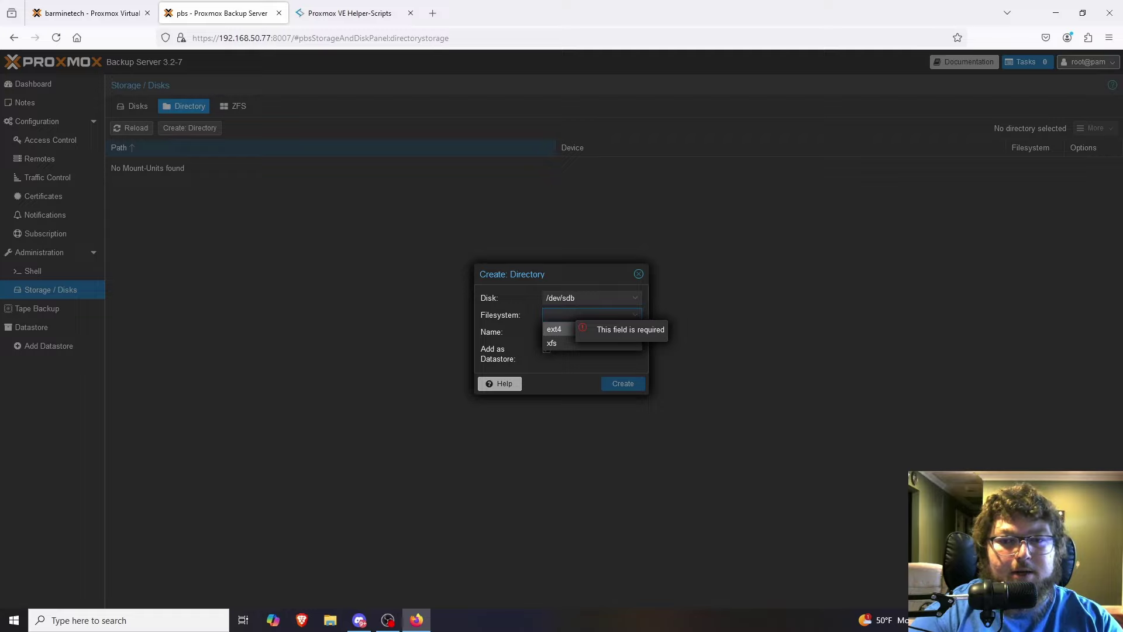
pyautogui.click(556, 328)
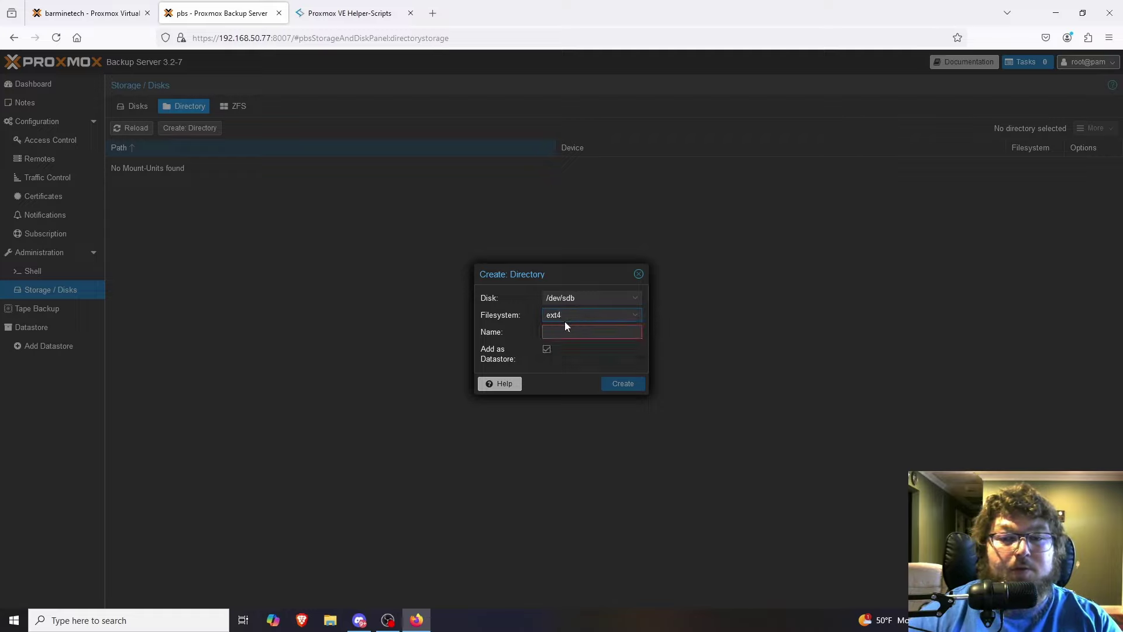
pyautogui.click(573, 326)
pyautogui.write('backups')
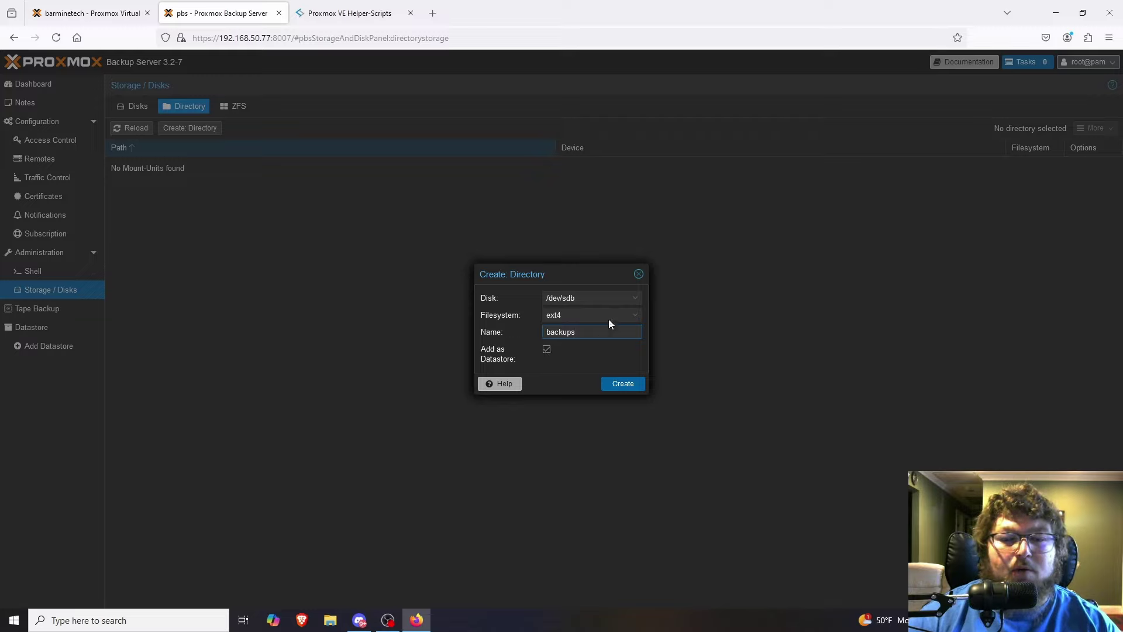
pyautogui.click(579, 315)
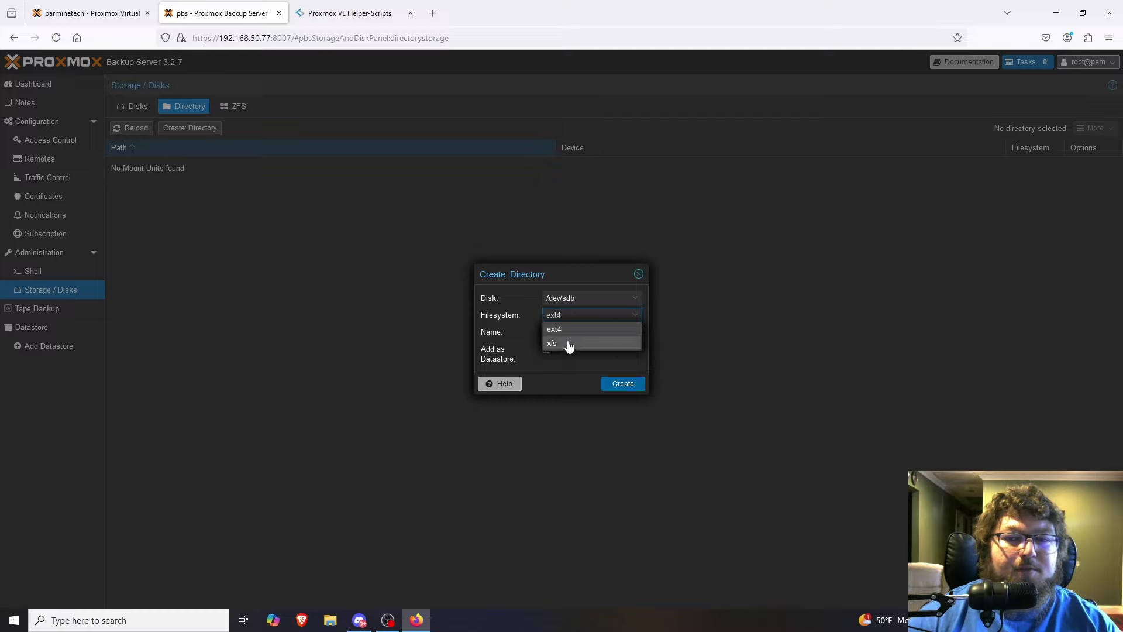
pyautogui.click(579, 329)
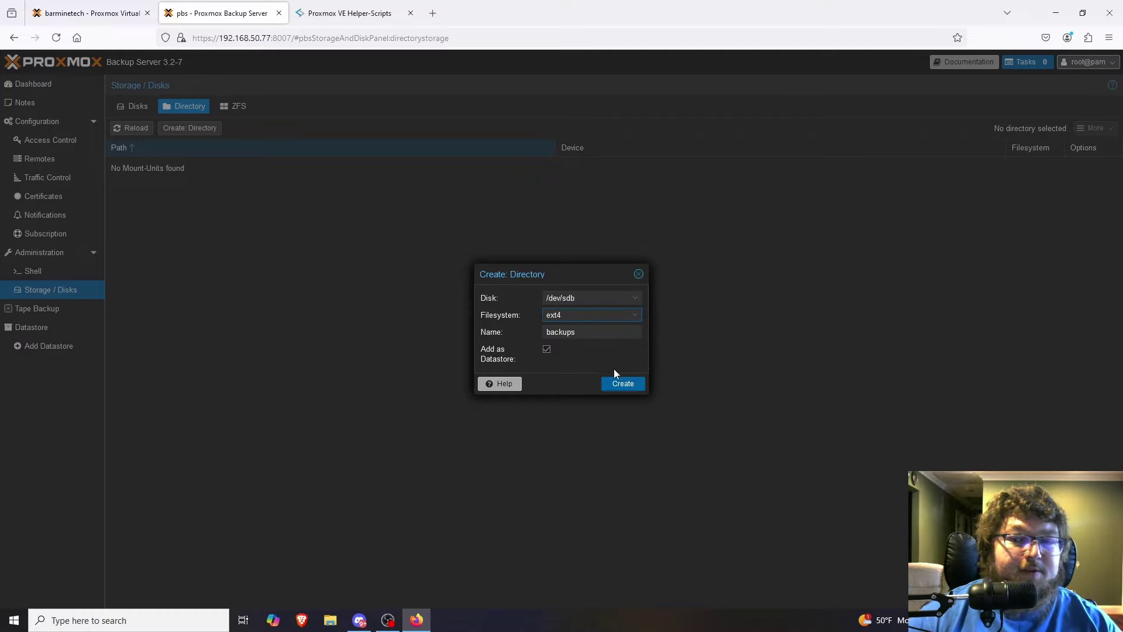
pyautogui.click(623, 383)
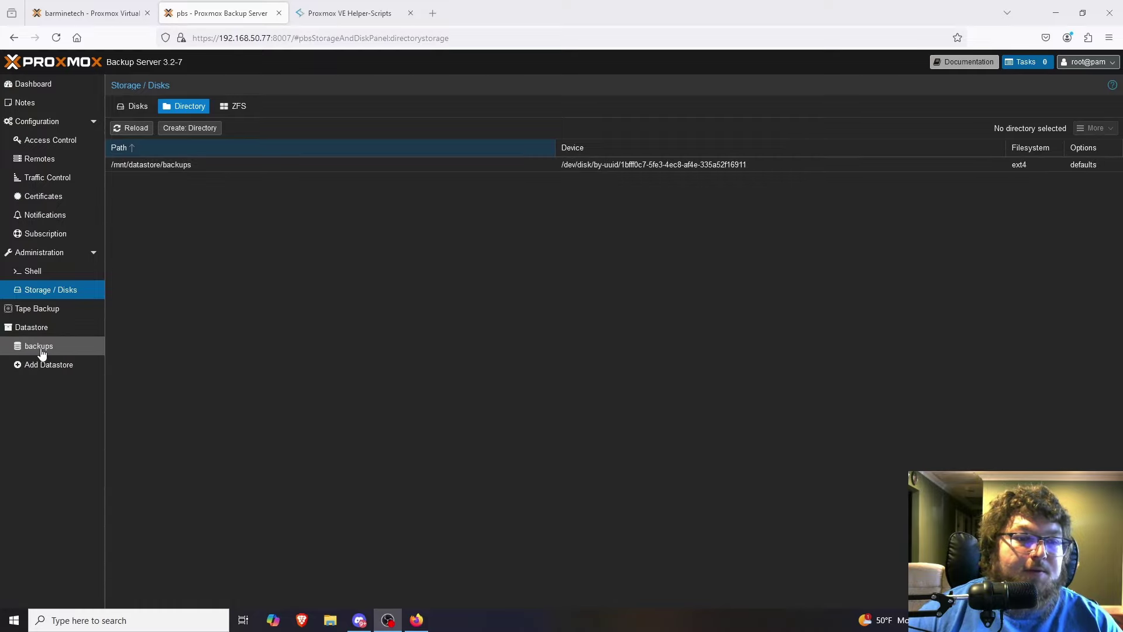
# Open the backups datastore, then the Datastore summary showing 0% of 199.49 GB used.
pyautogui.click(46, 351)
pyautogui.click(45, 350)
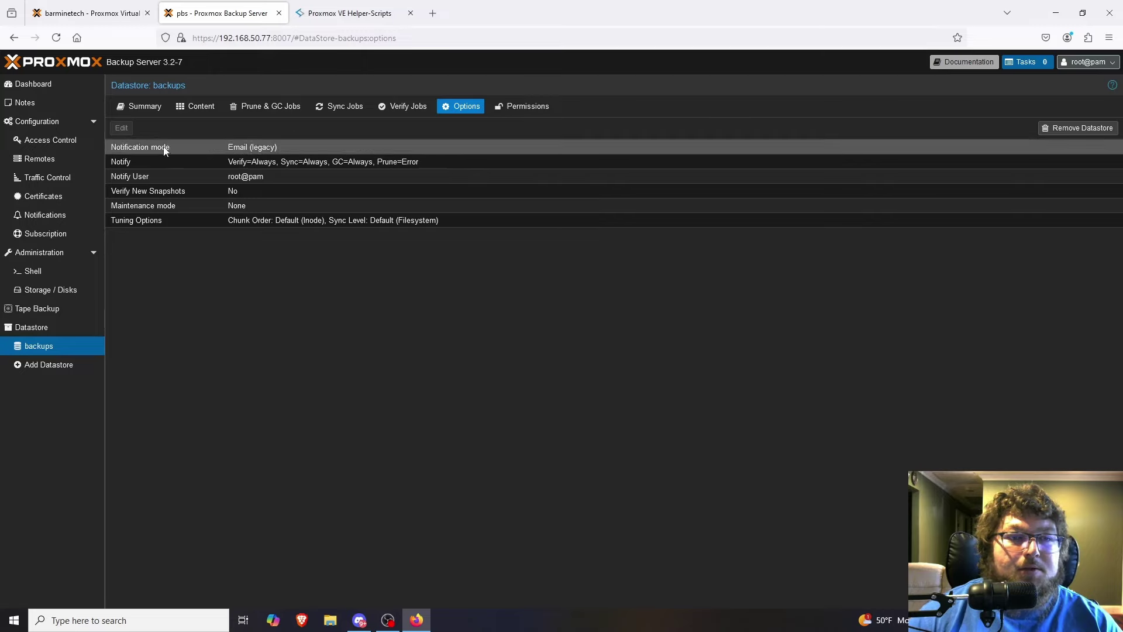
pyautogui.click(48, 323)
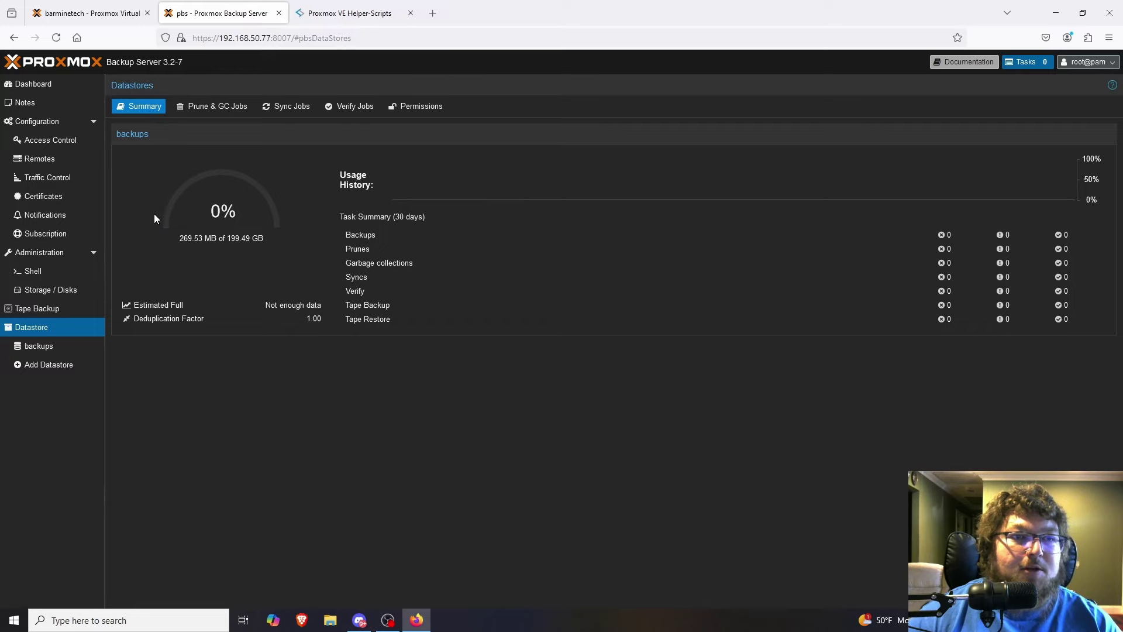
# Copy the certificate fingerprint from the PBS dashboard, then go to the Proxmox VE tab.
pyautogui.click(36, 83)
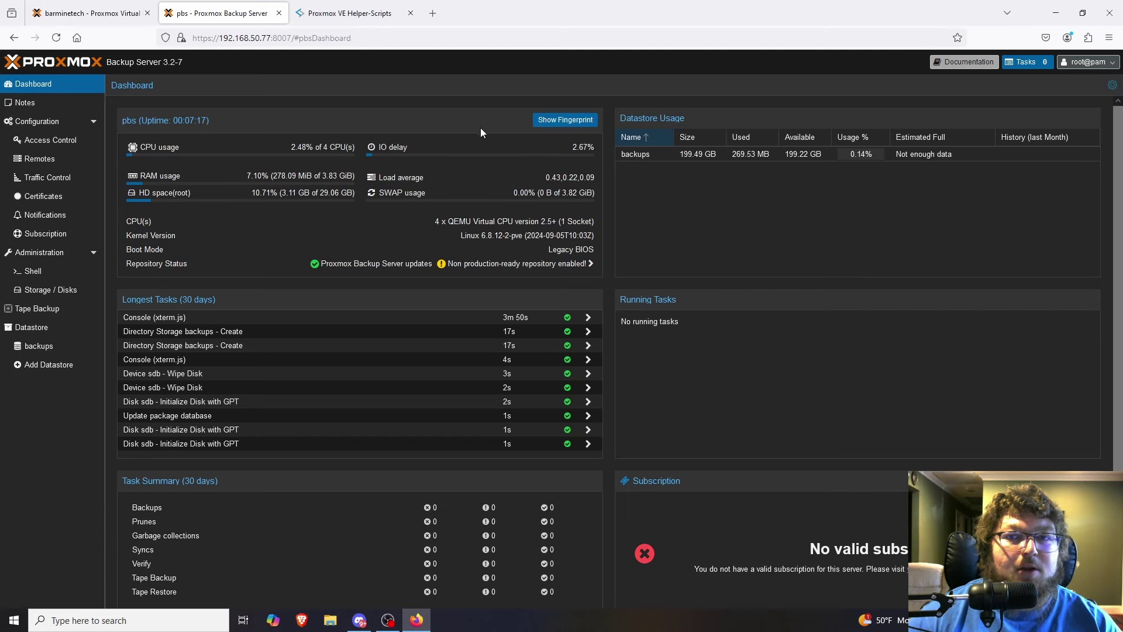
pyautogui.click(571, 121)
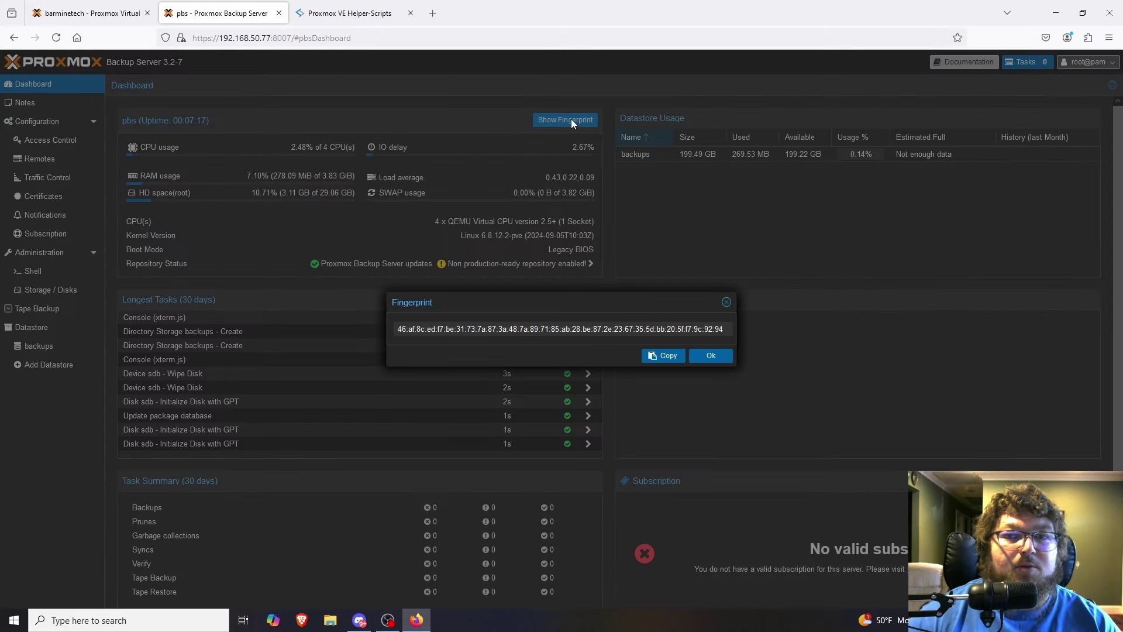
pyautogui.click(659, 354)
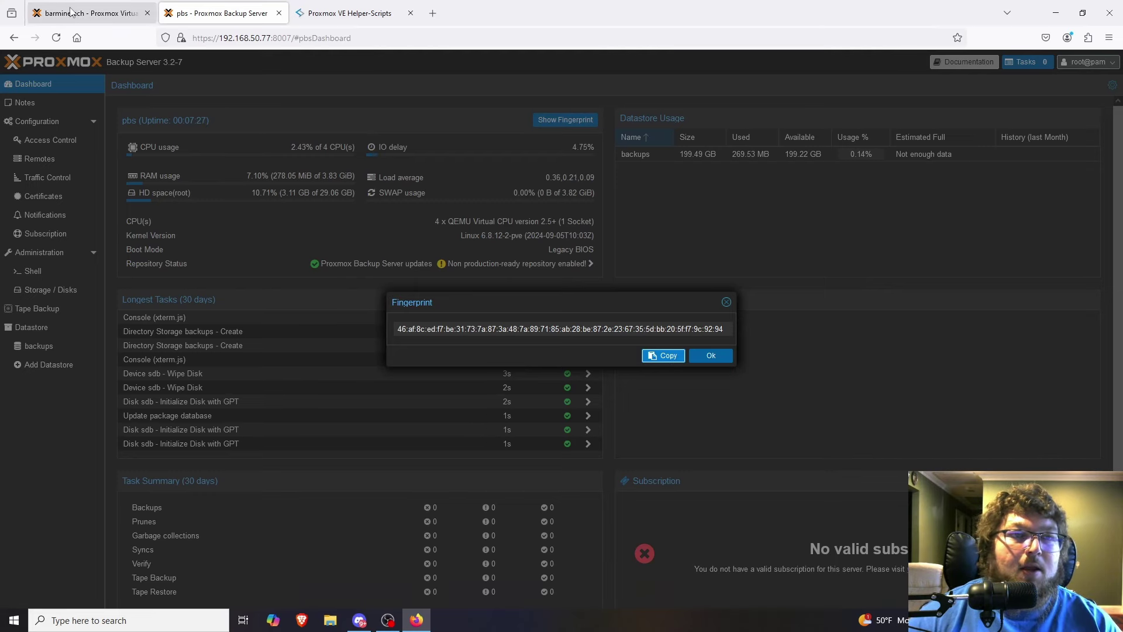
pyautogui.click(87, 13)
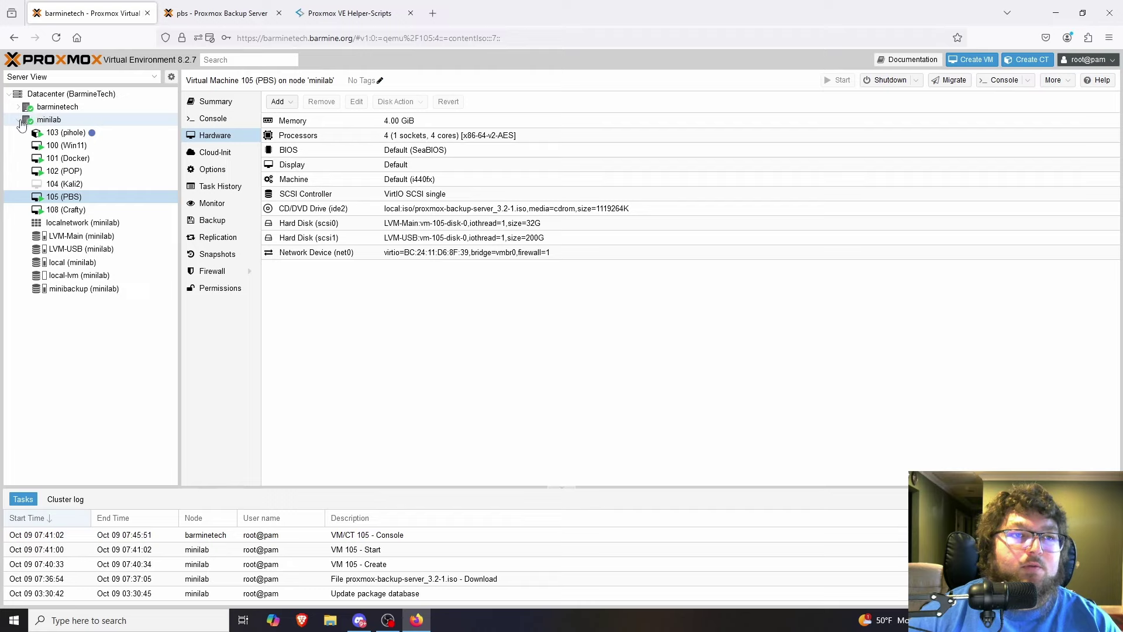
# Begin adding Proxmox Backup Server storage under Datacenter > Storage with ID pbs, then return to PBS.
pyautogui.click(18, 120)
pyautogui.doubleClick(49, 106)
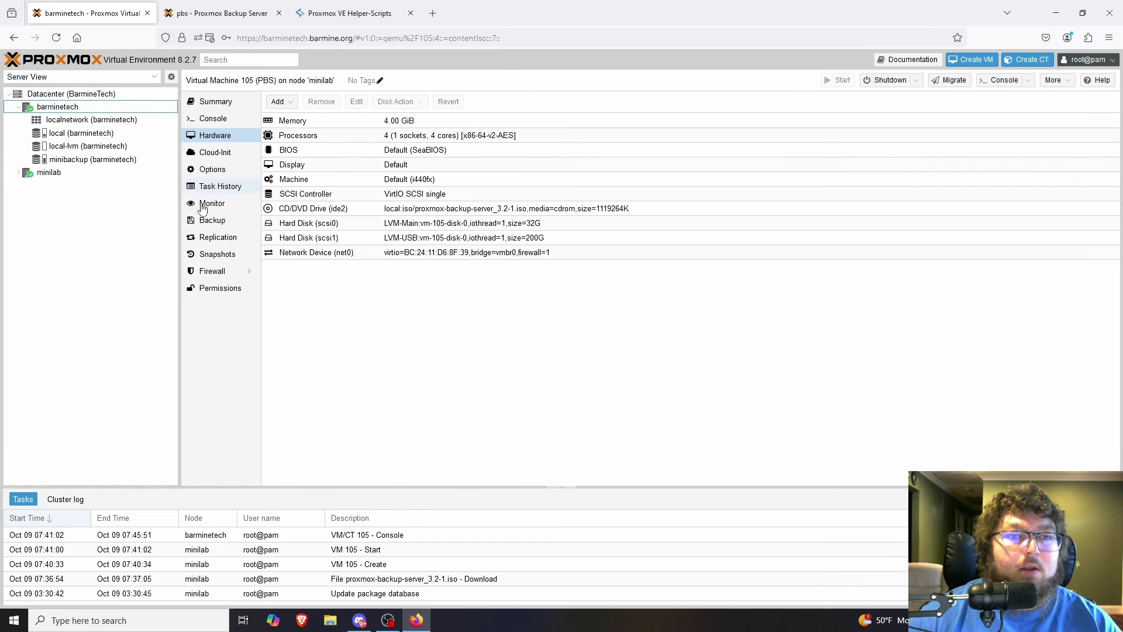
pyautogui.click(71, 94)
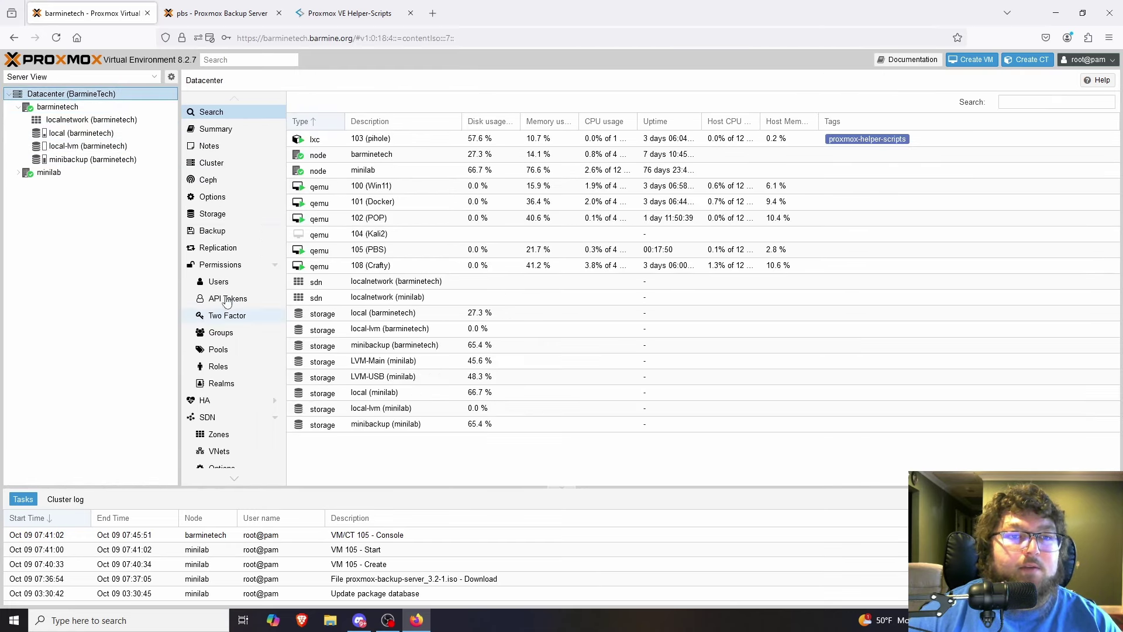
pyautogui.click(226, 214)
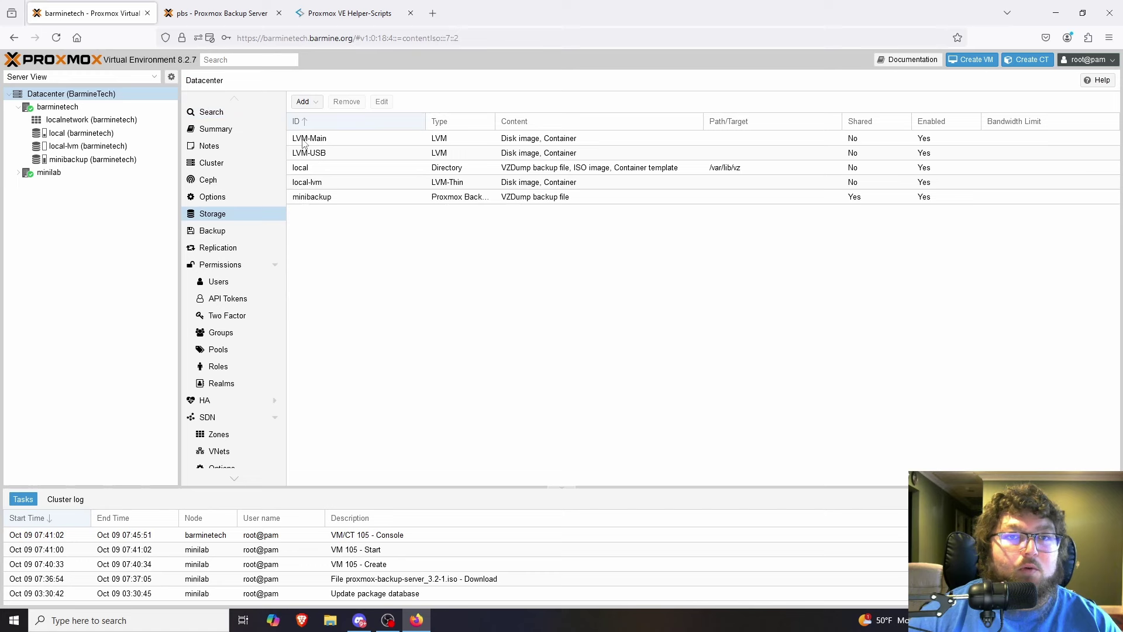
pyautogui.click(306, 102)
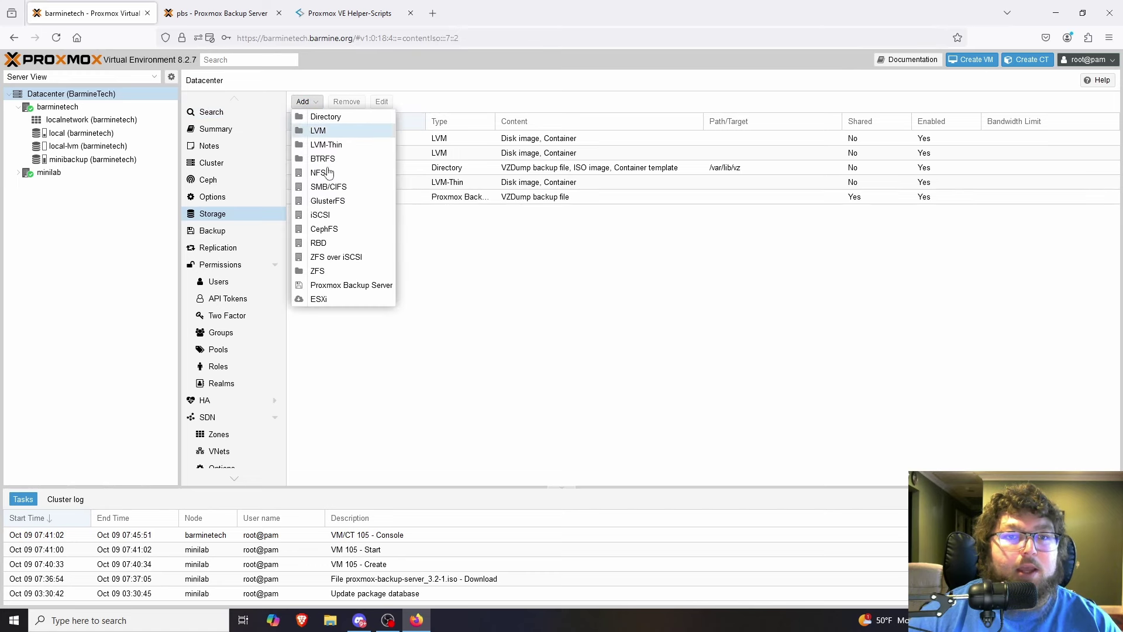
pyautogui.click(337, 287)
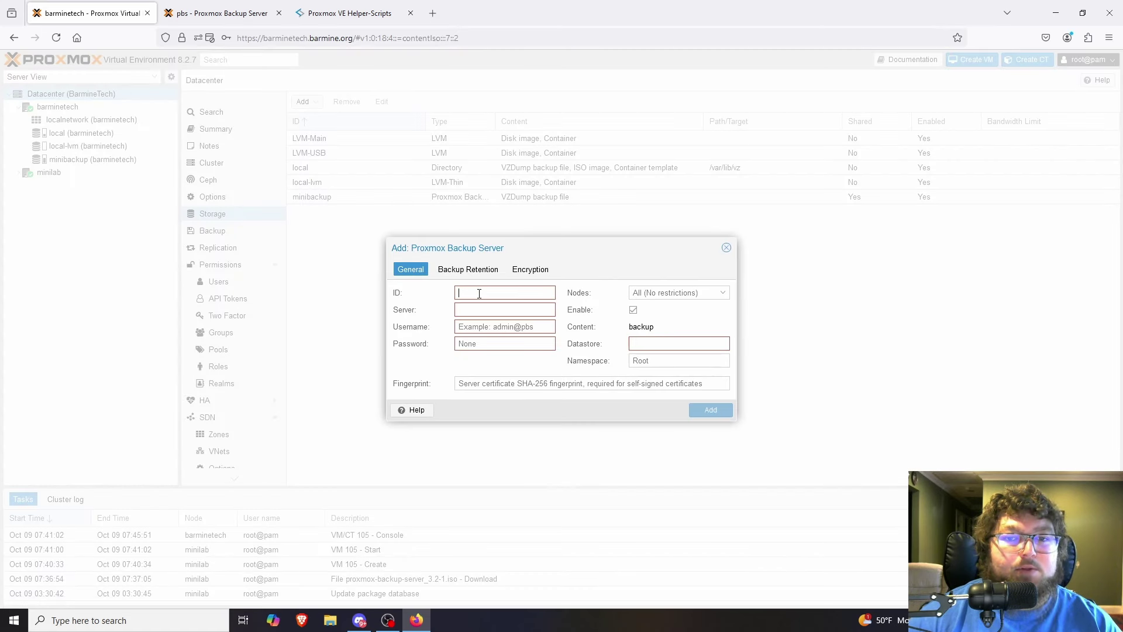
pyautogui.write('pbs')
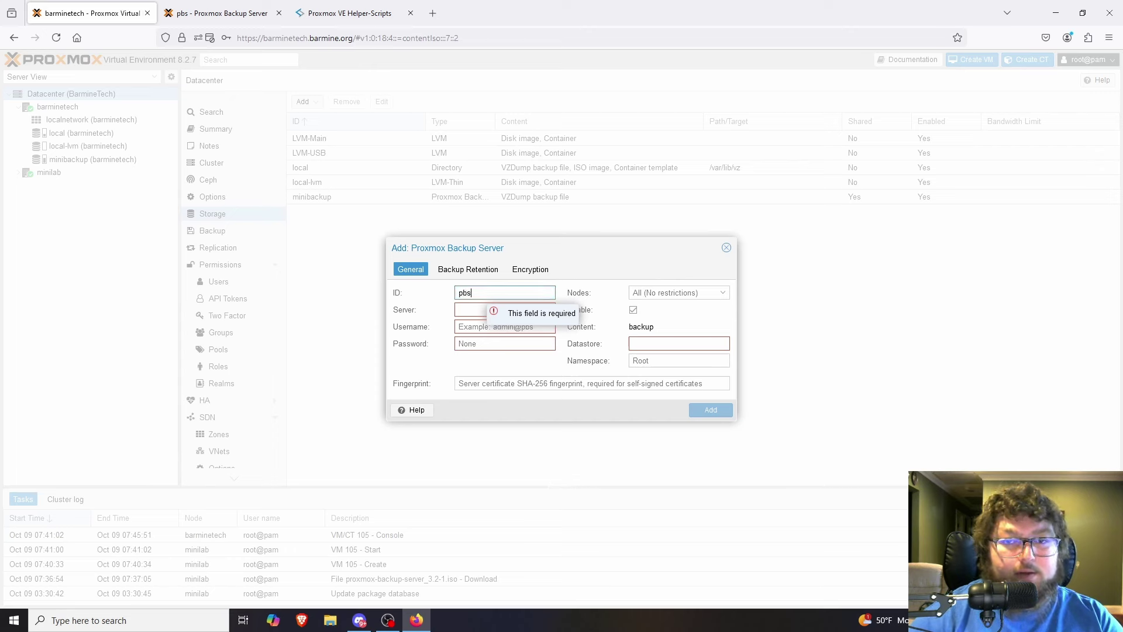
pyautogui.hotkey('ctrl', 'Tab')
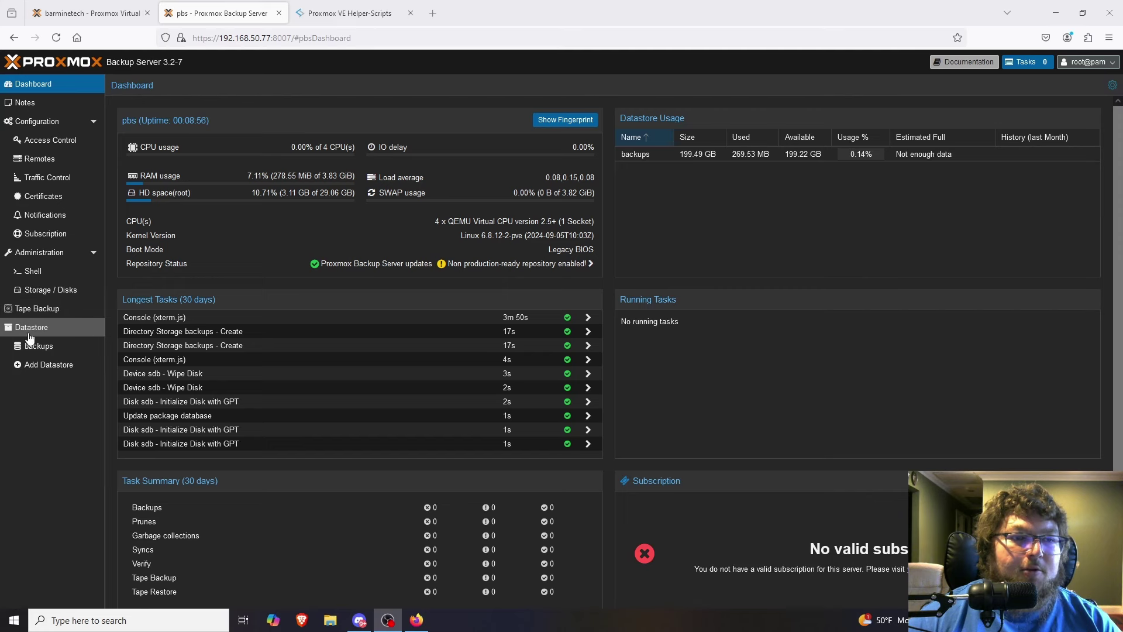
# In Configuration > Access Control, start a new user named backup.
pyautogui.click(41, 253)
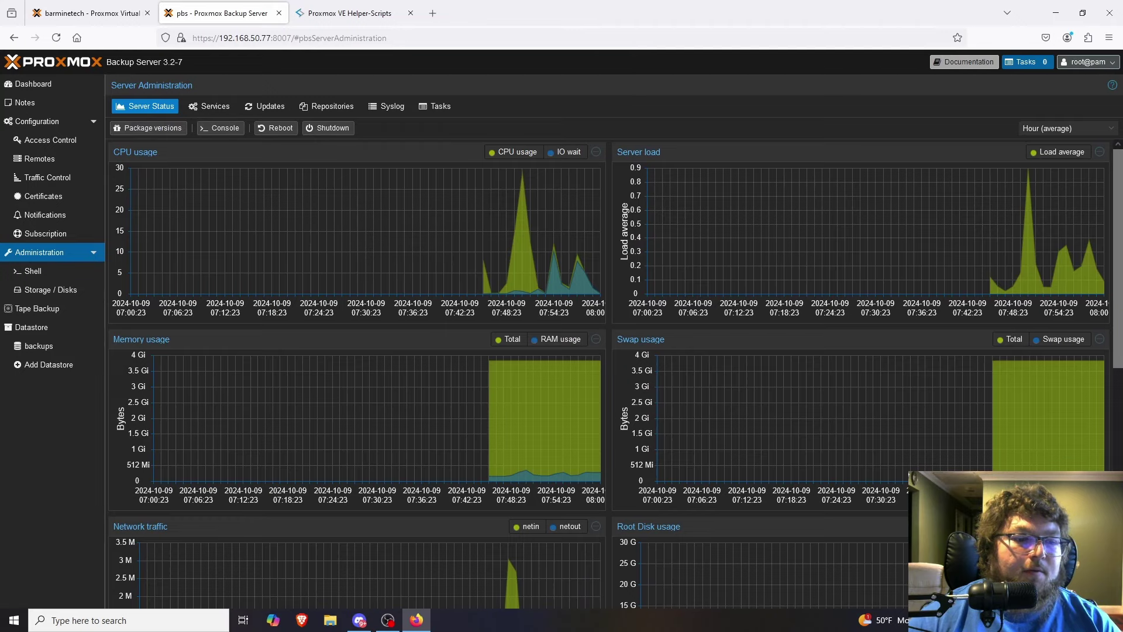
pyautogui.click(47, 138)
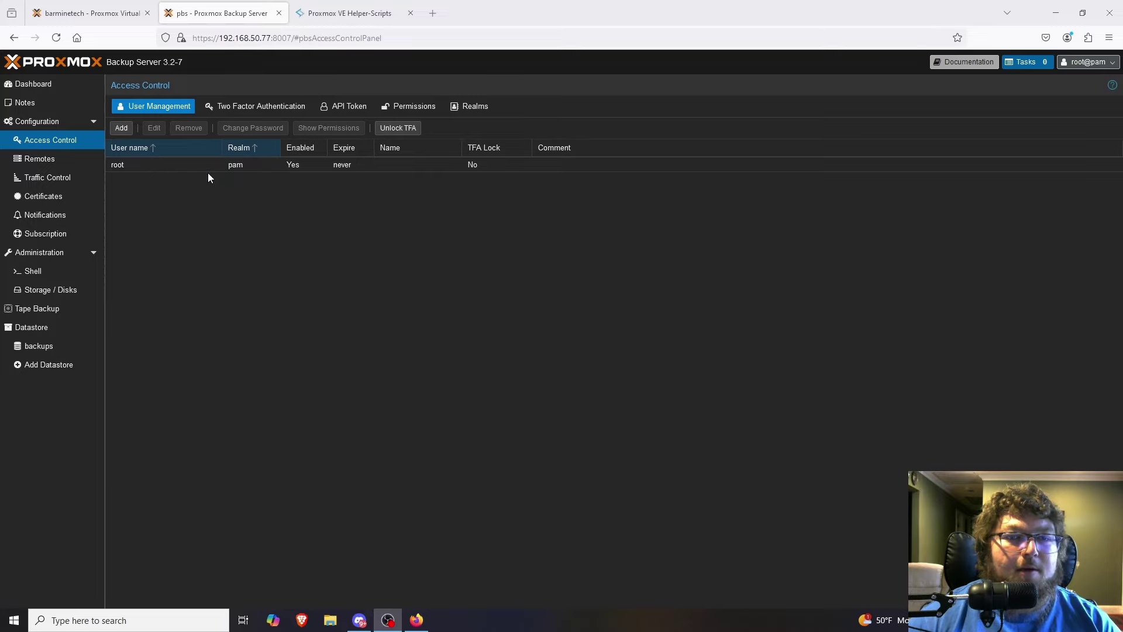
pyautogui.click(122, 128)
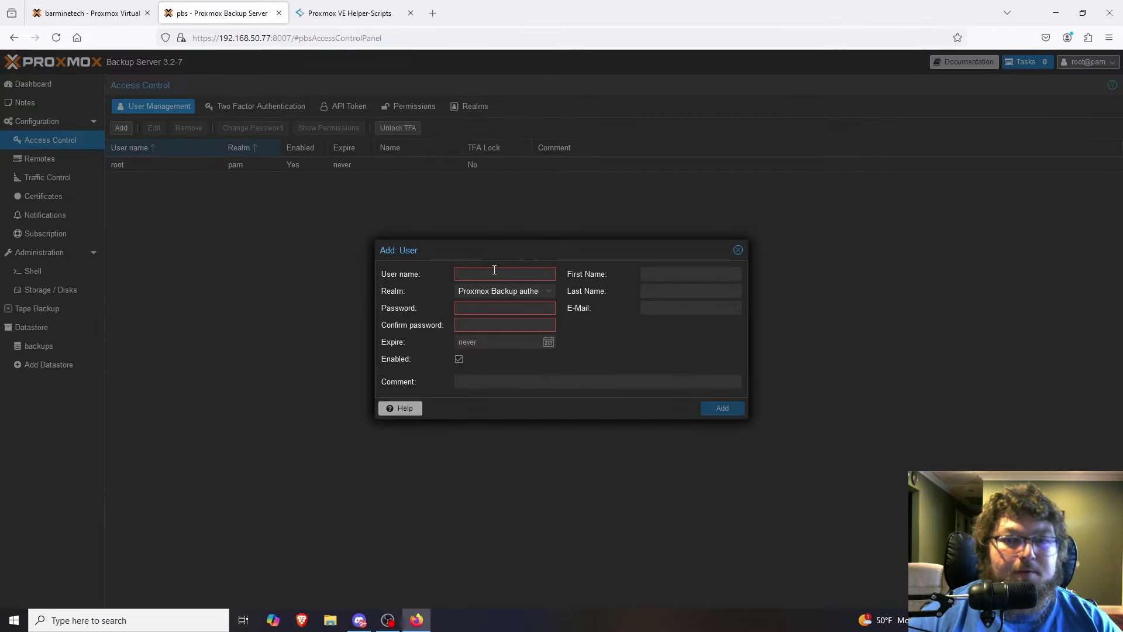
pyautogui.write('backup')
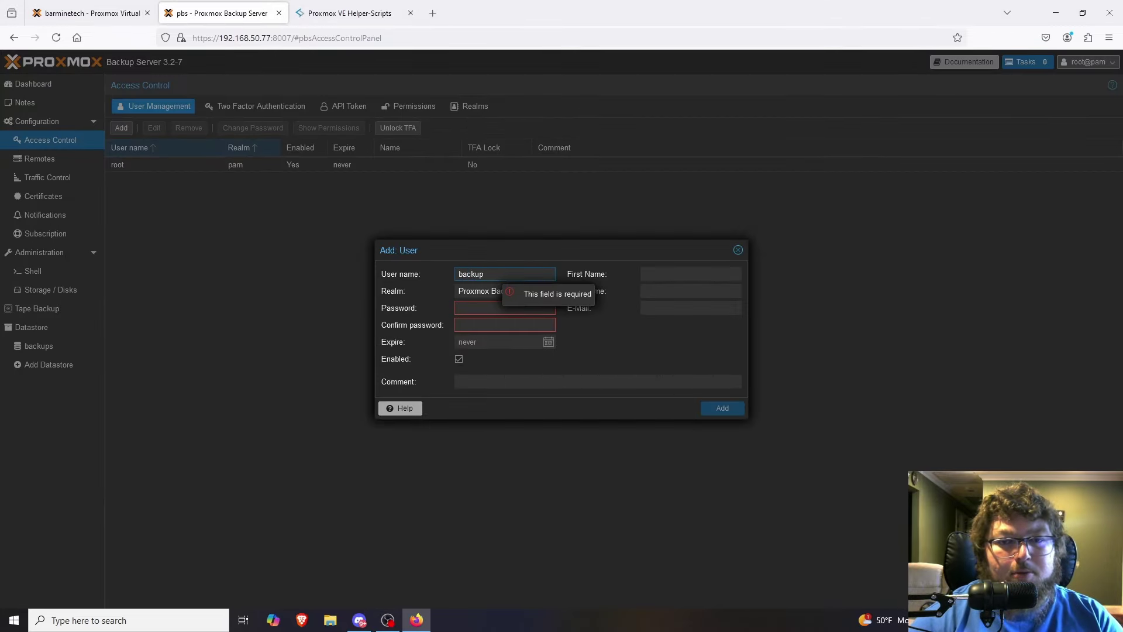
# Set the realm to Proxmox Backup authentication server, set and confirm a password, and create the user.
pyautogui.click(516, 293)
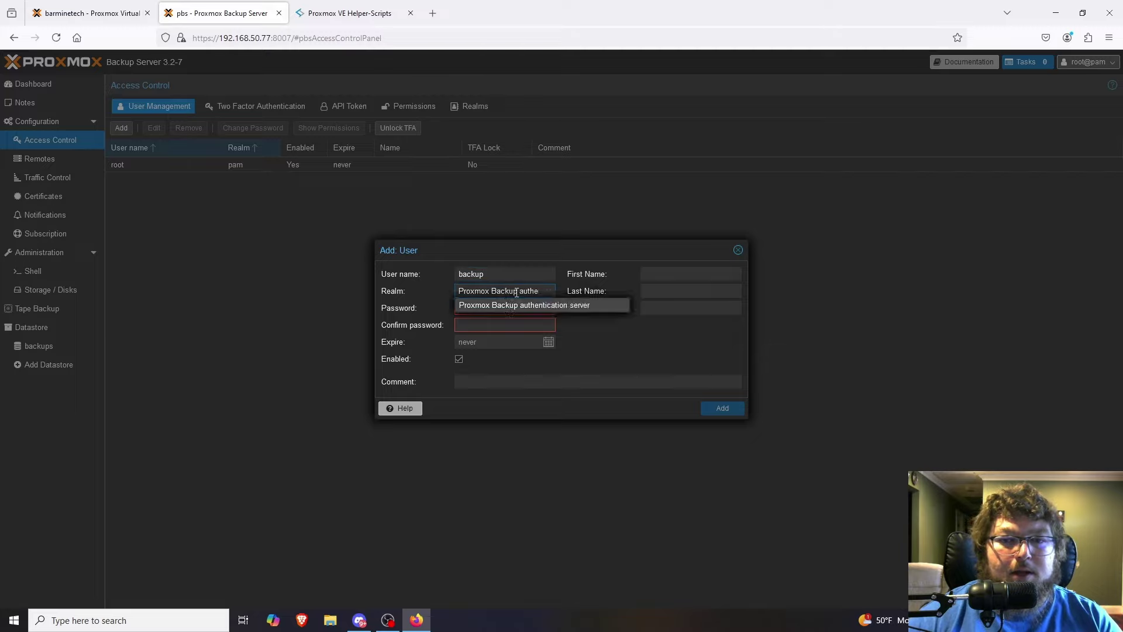
pyautogui.click(525, 305)
pyautogui.click(501, 308)
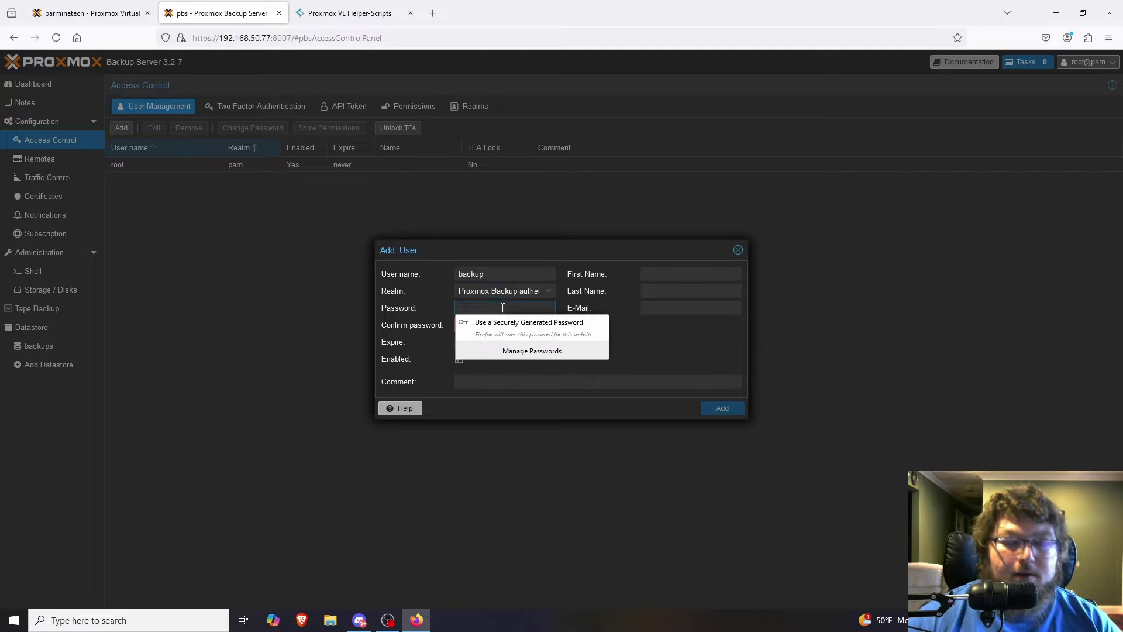
pyautogui.write('password123')
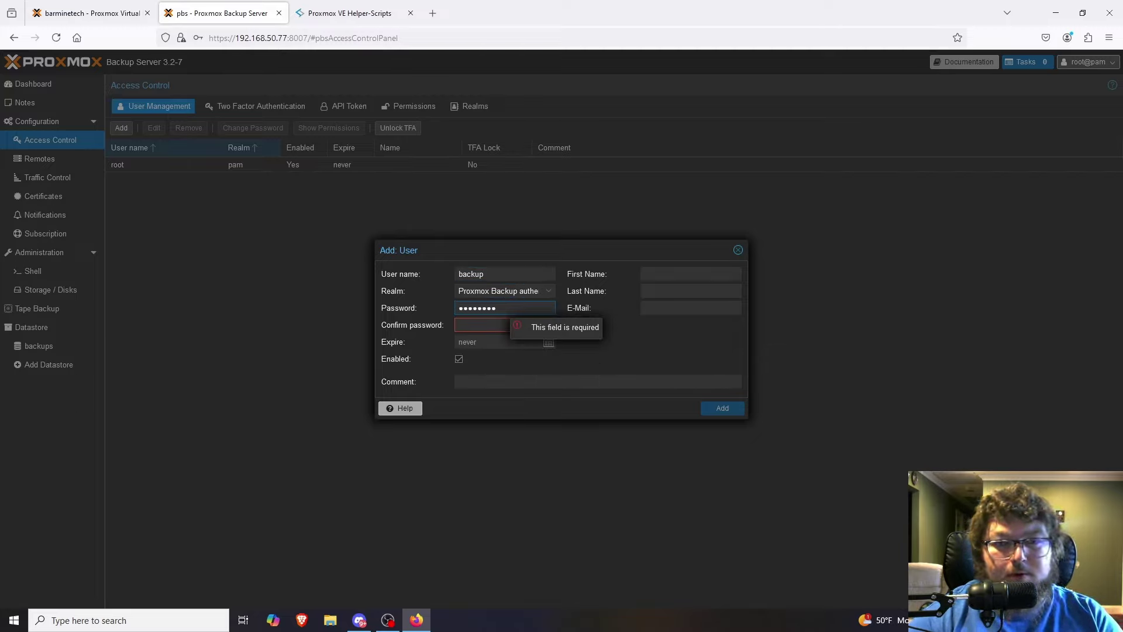
pyautogui.press('Tab')
pyautogui.write('password123')
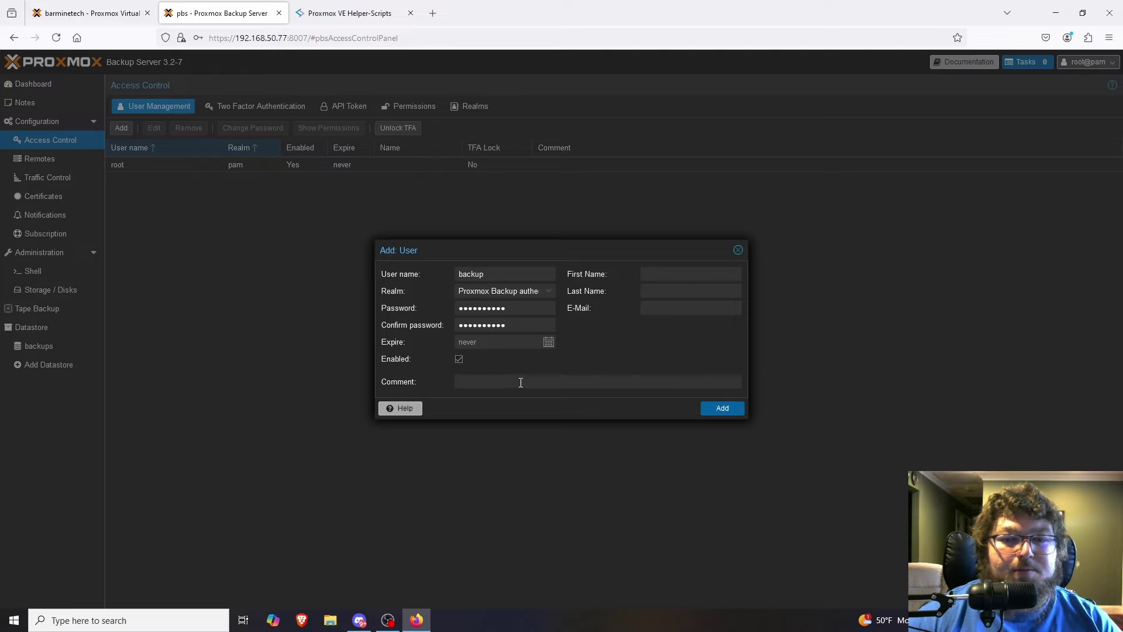
pyautogui.click(725, 409)
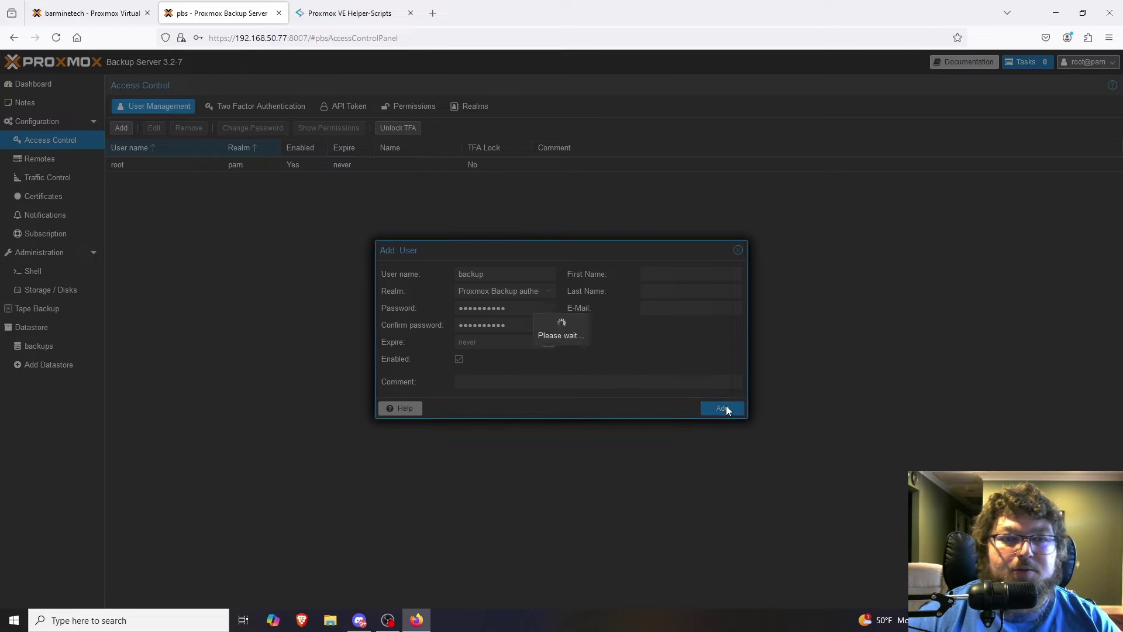
pyautogui.click(151, 169)
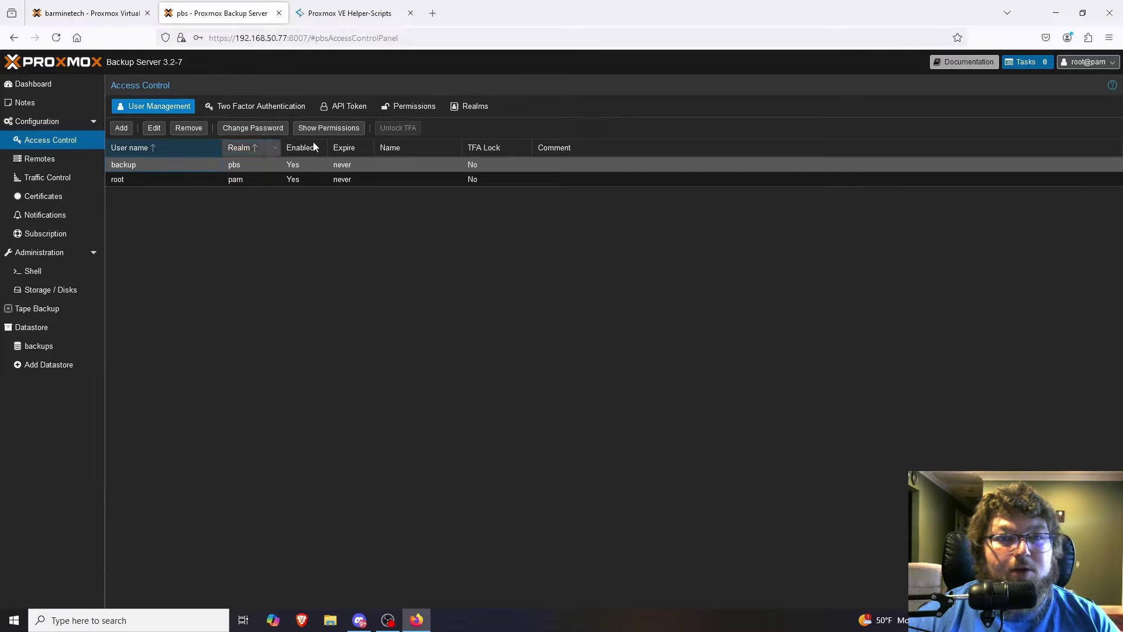
# Open the Permissions list and start adding a user permission.
pyautogui.click(410, 107)
pyautogui.click(125, 128)
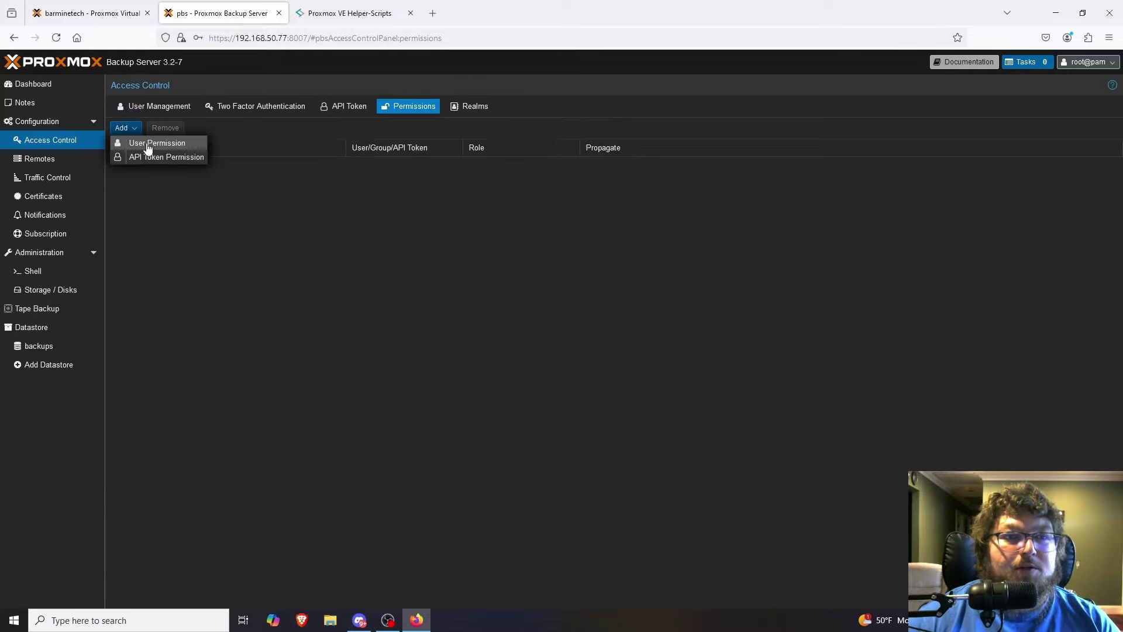
pyautogui.click(145, 144)
# Grant the backup user the Admin role on path / with propagation.
pyautogui.click(525, 303)
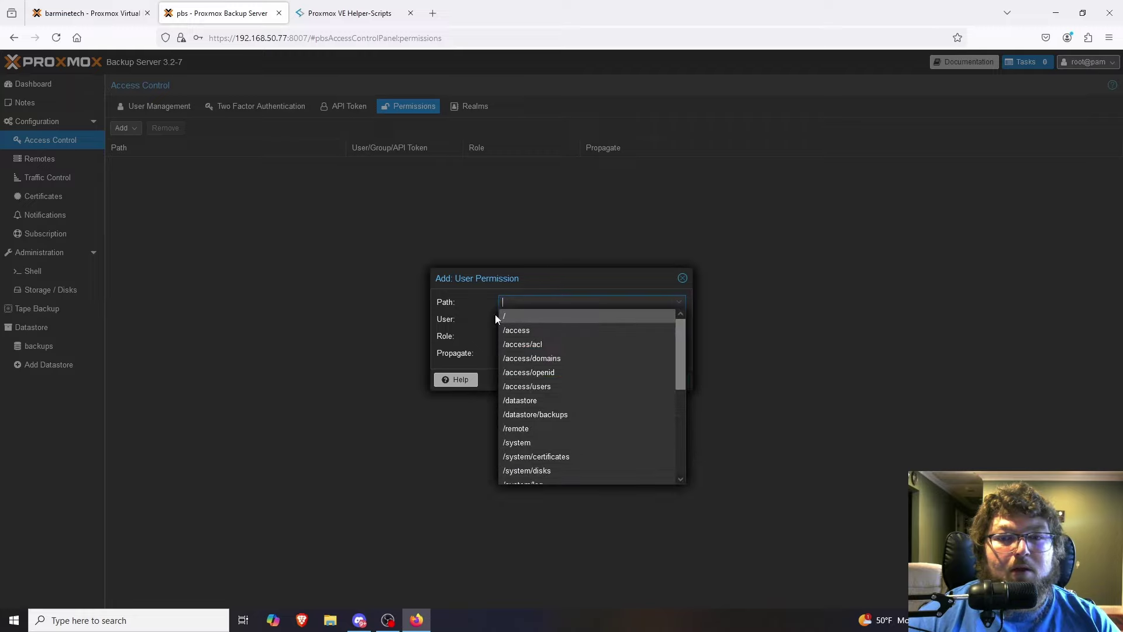
pyautogui.click(526, 319)
pyautogui.click(525, 351)
pyautogui.click(527, 302)
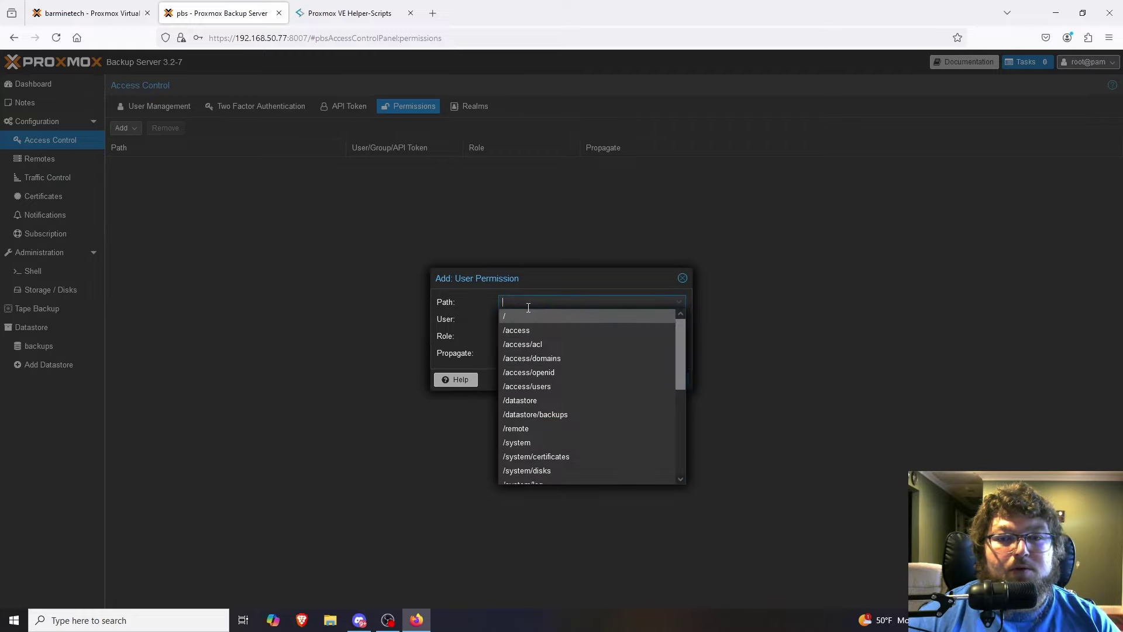
pyautogui.scroll(-5, 588, 400)
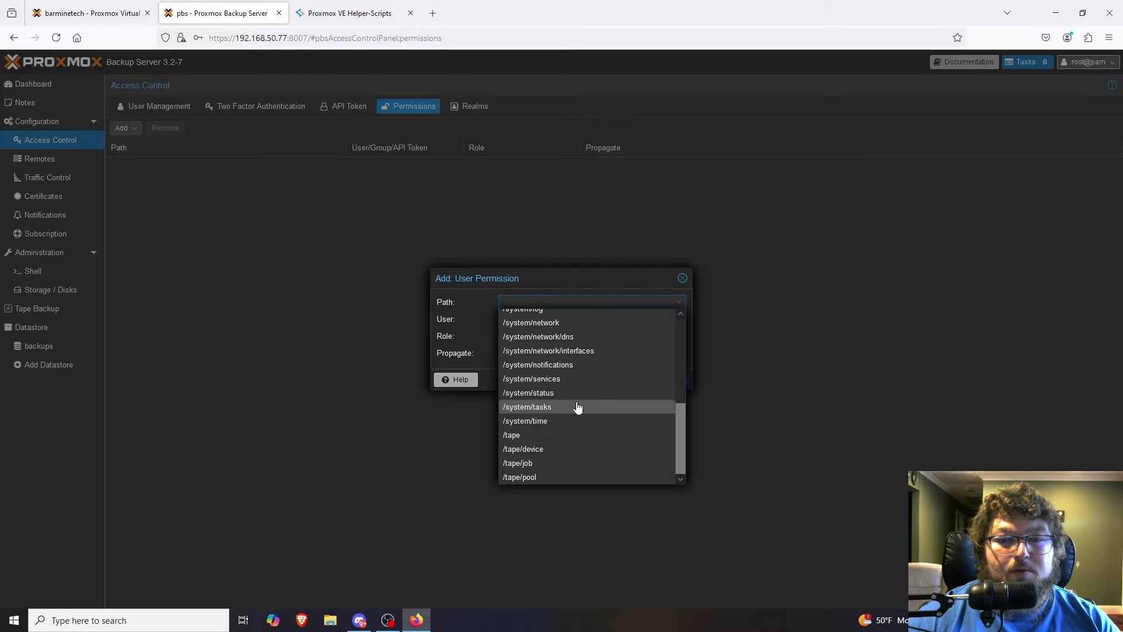
pyautogui.scroll(5, 578, 386)
pyautogui.scroll(1, 565, 357)
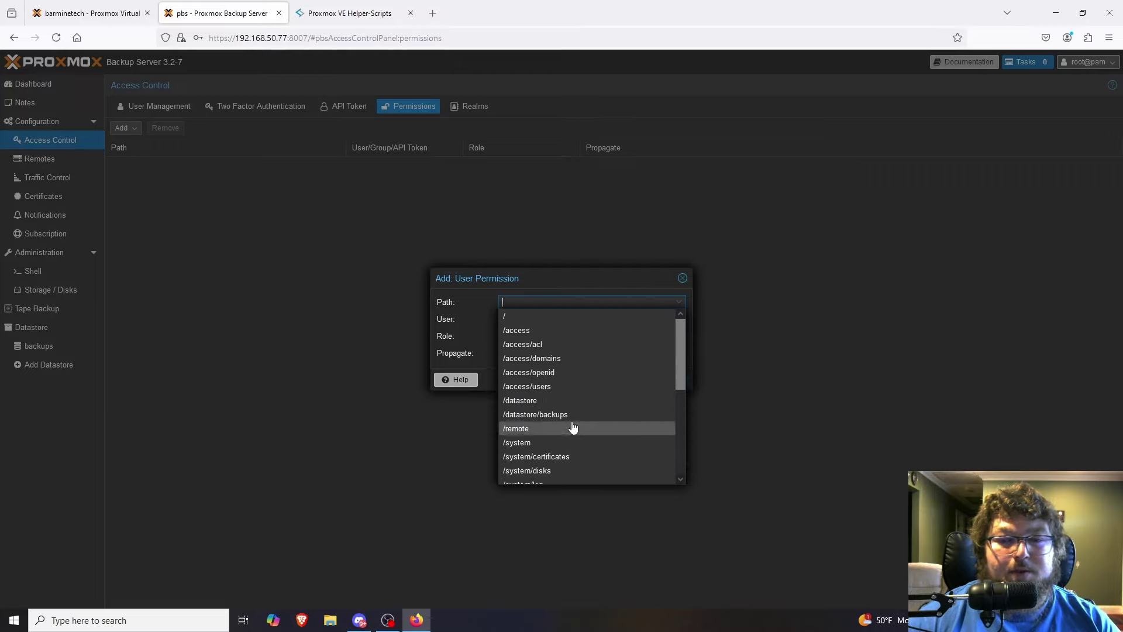
pyautogui.scroll(-1, 555, 437)
pyautogui.scroll(-4, 555, 445)
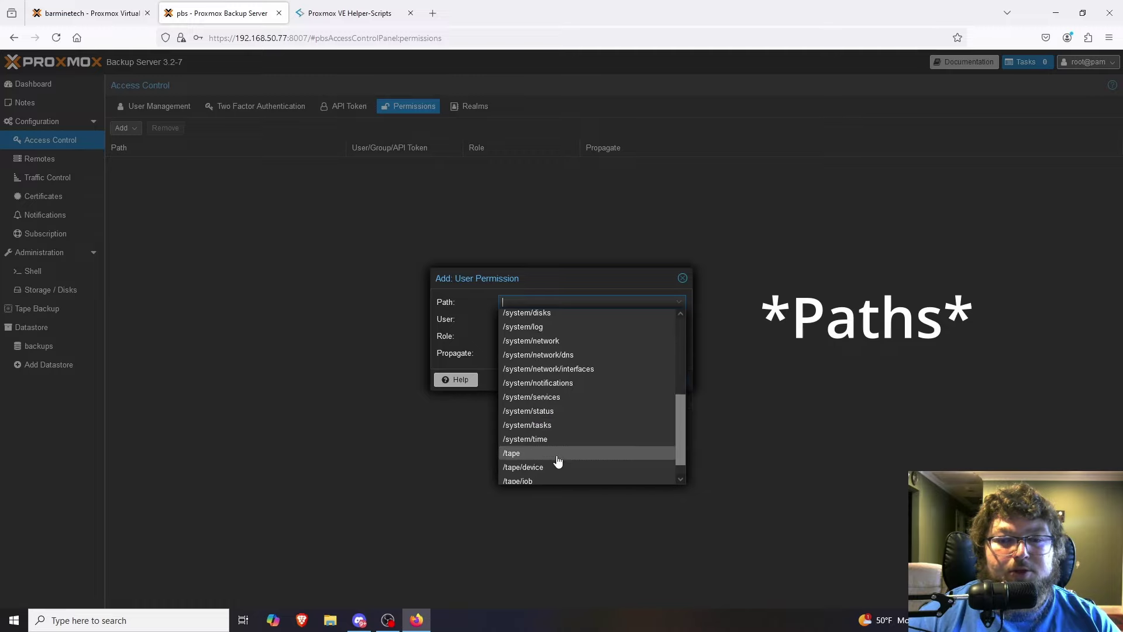
pyautogui.scroll(4, 559, 356)
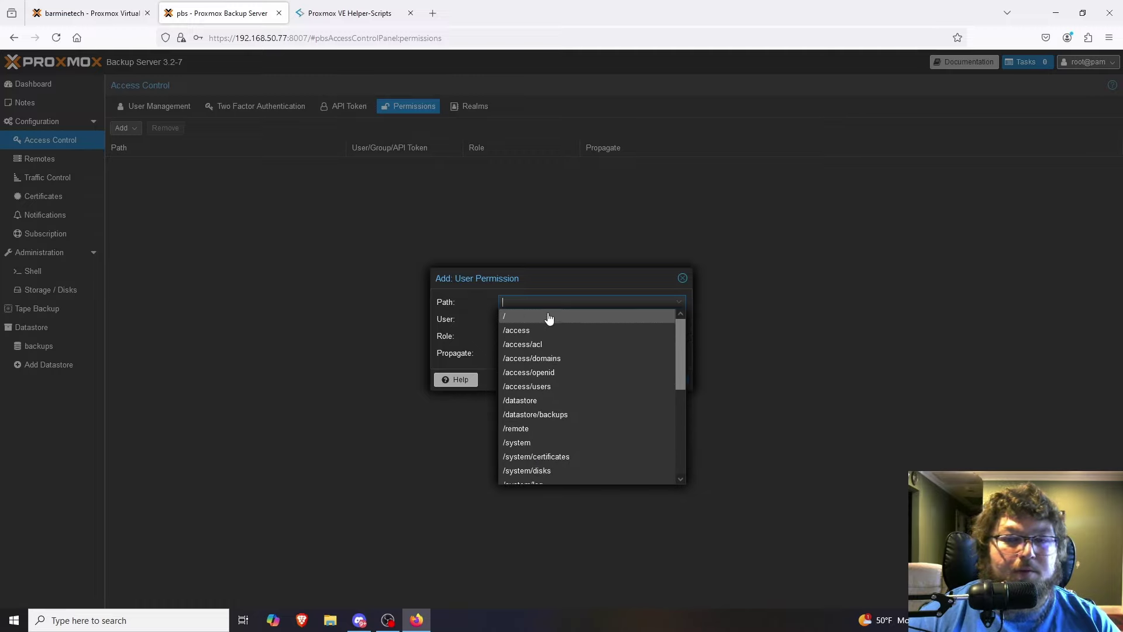
pyautogui.click(547, 316)
pyautogui.click(558, 339)
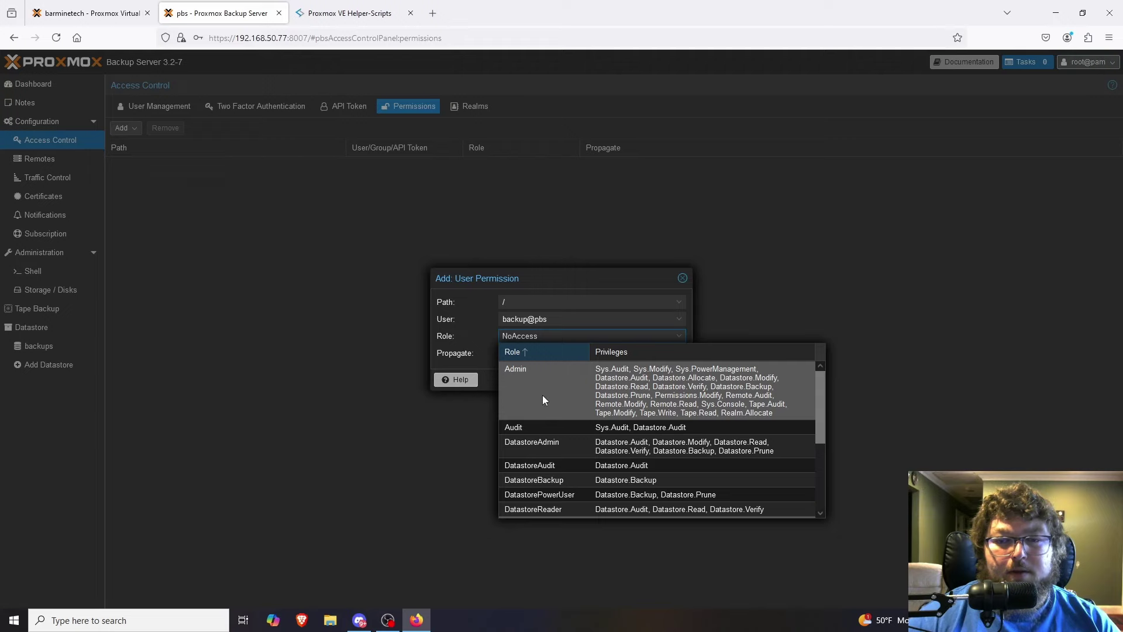
pyautogui.click(659, 397)
pyautogui.click(667, 380)
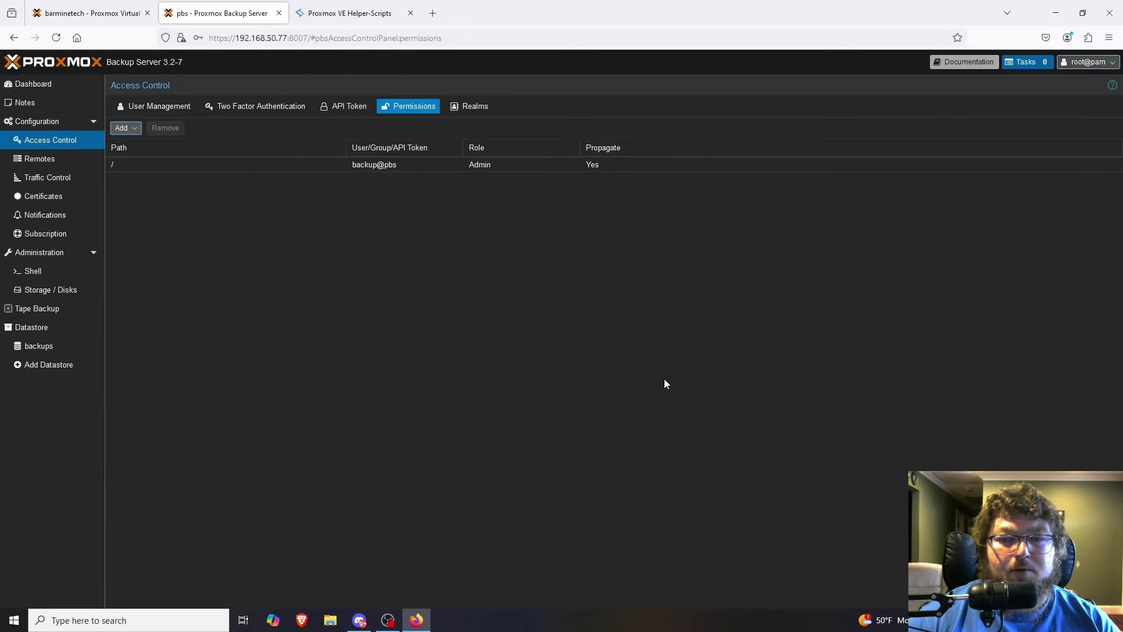
# Start adding Proxmox Backup Server storage with ID pbs and server 192.168.50.77.
pyautogui.click(89, 8)
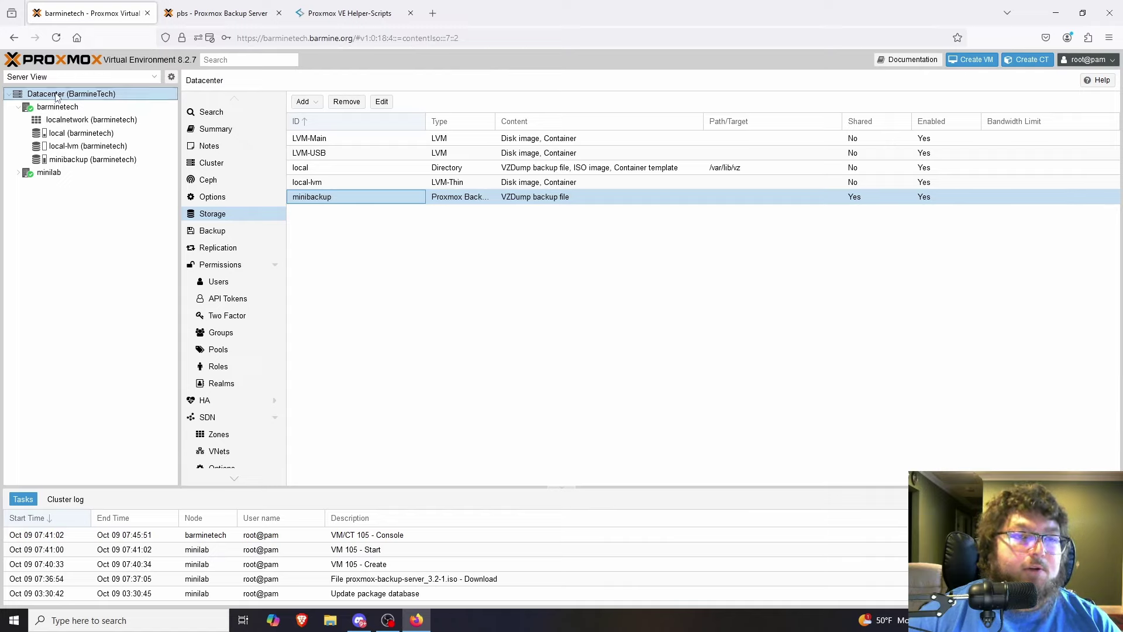
pyautogui.click(303, 101)
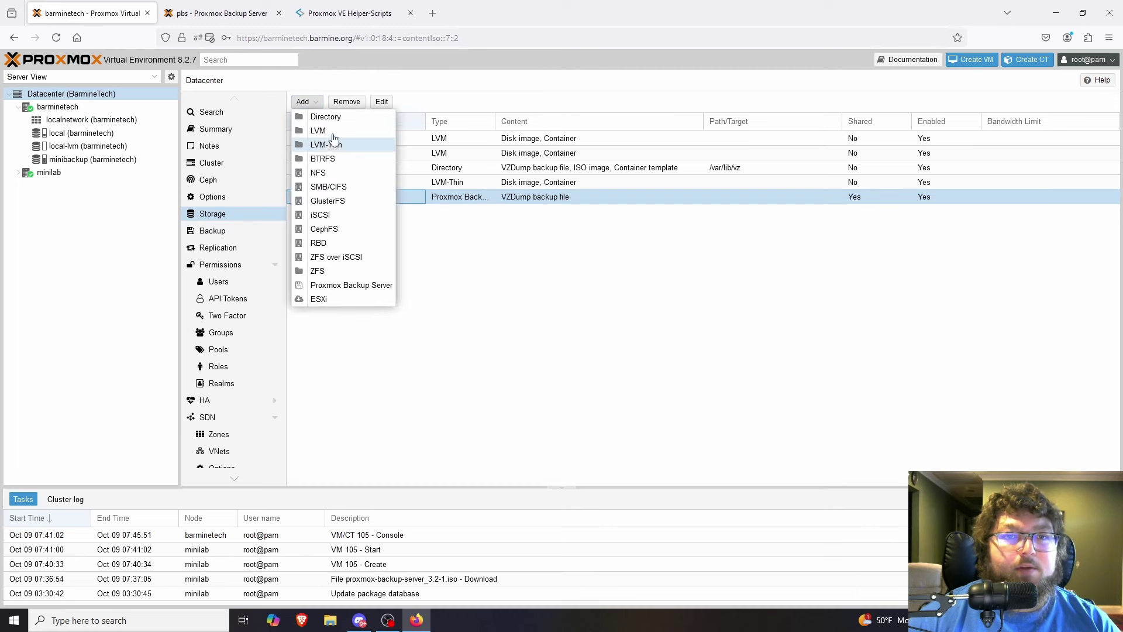
pyautogui.click(344, 287)
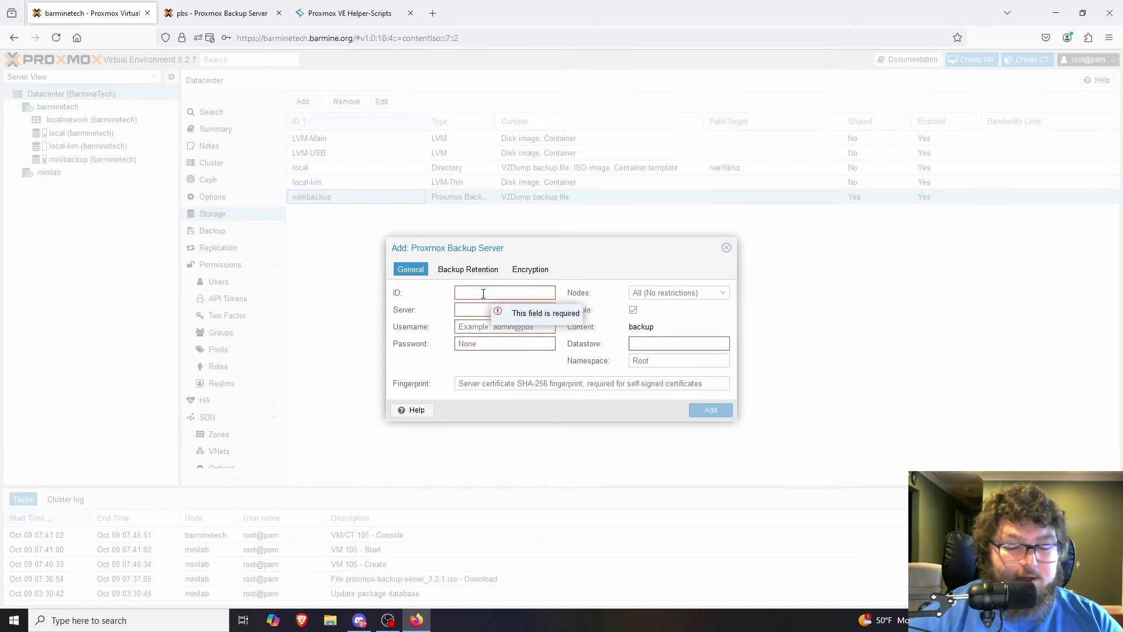
pyautogui.write('pbs')
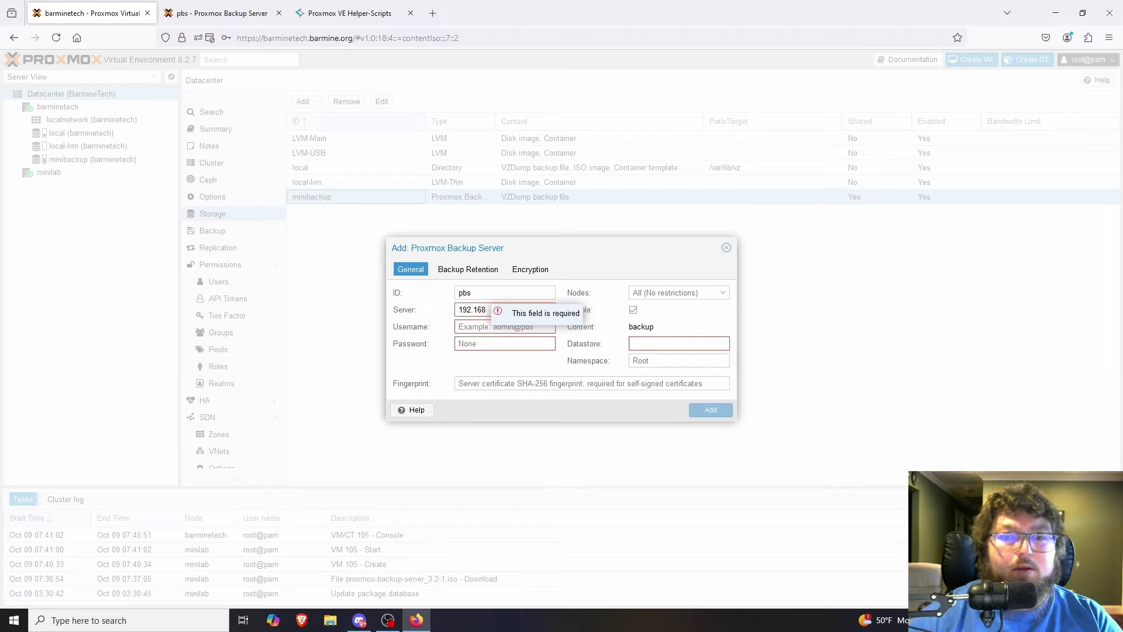
pyautogui.write('192.168.50.77')
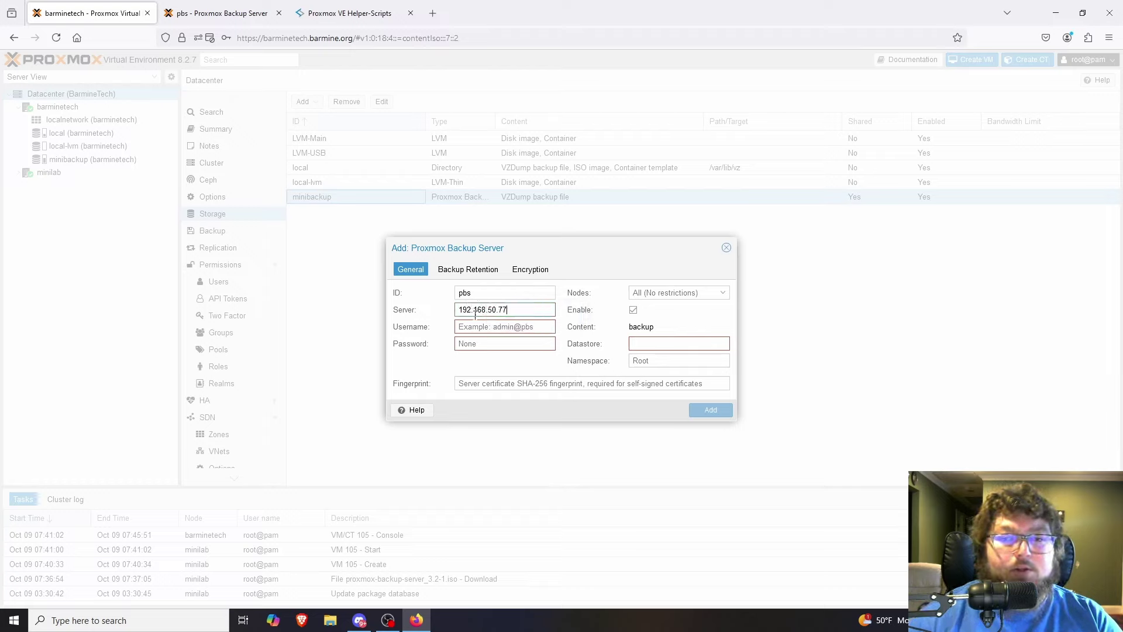
pyautogui.click(487, 330)
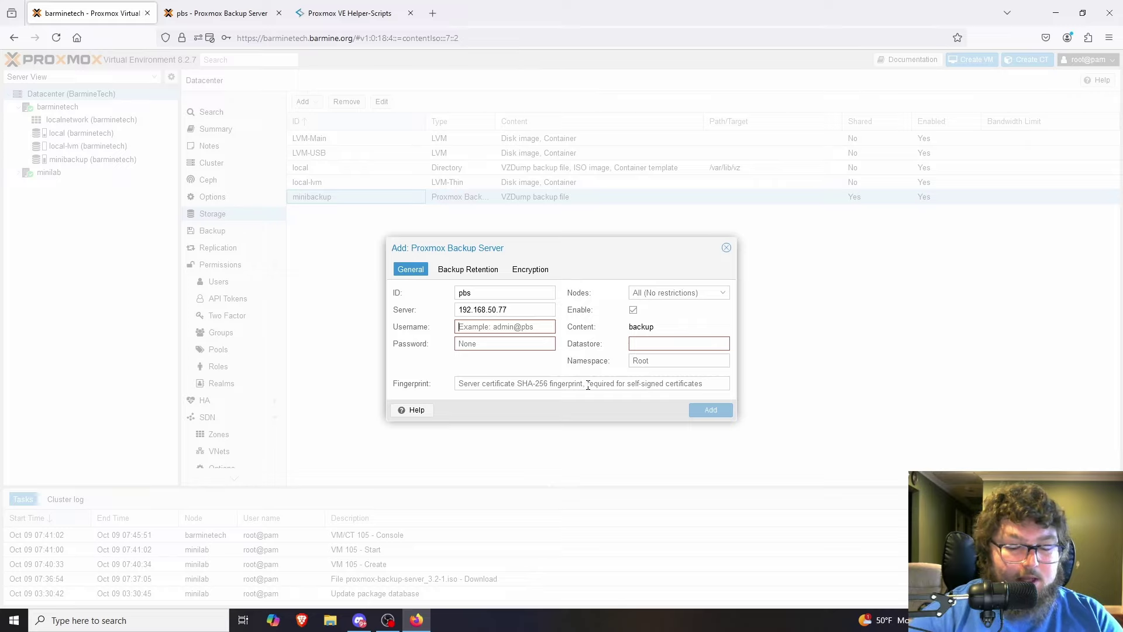
pyautogui.write('backups@')
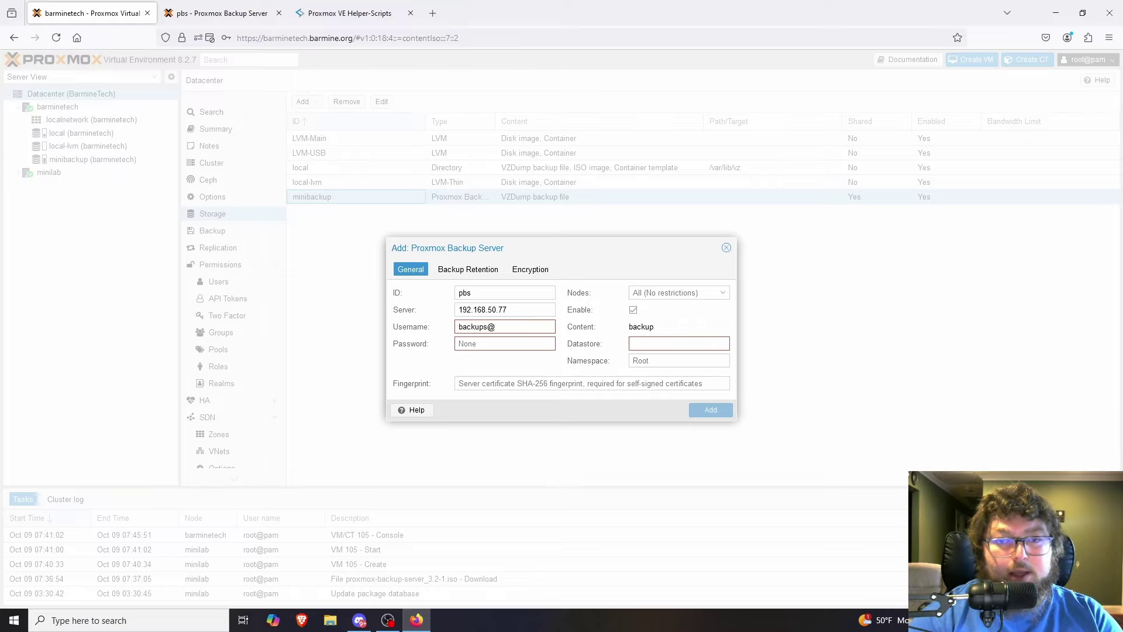
pyautogui.write('pbs')
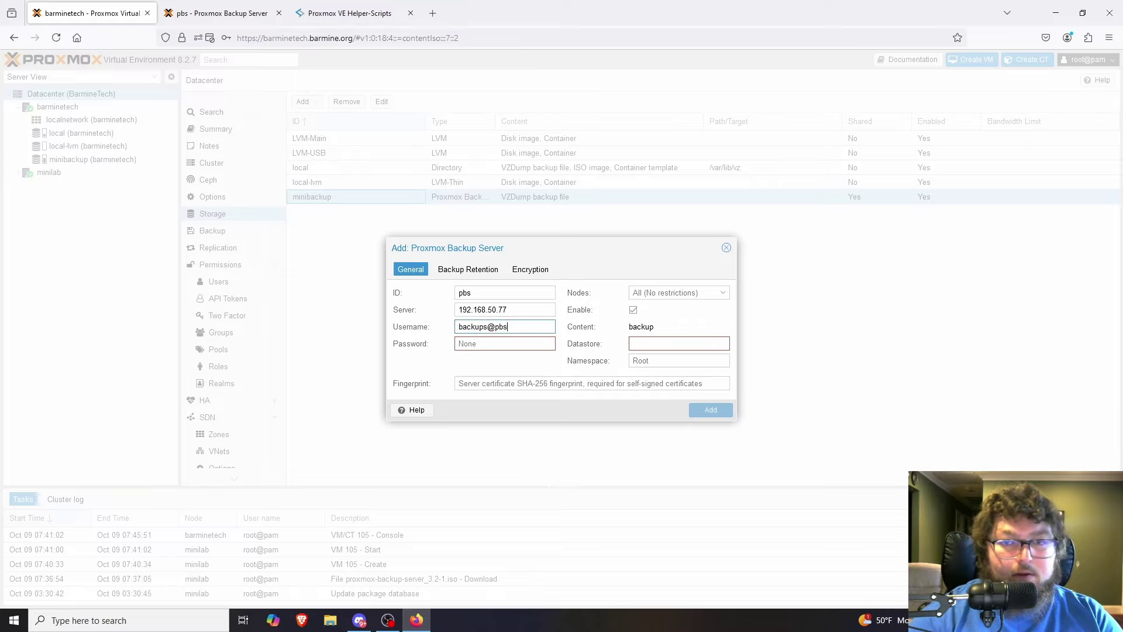
# Check the backup user's exact name in PBS, correct the username, and enter its password.
pyautogui.click(216, 13)
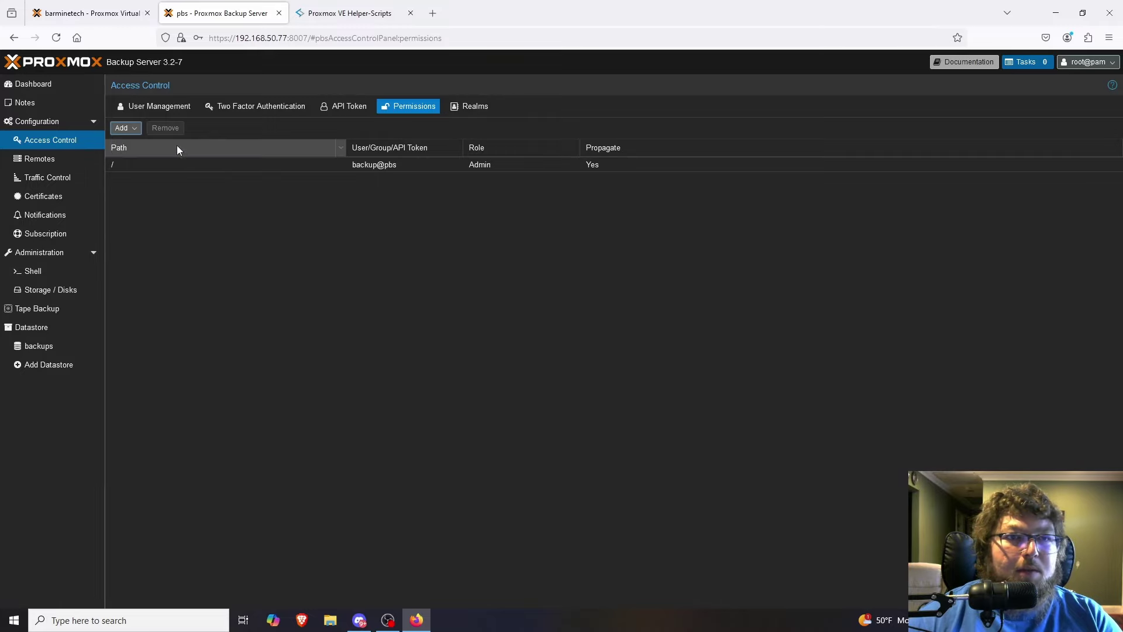
pyautogui.click(164, 111)
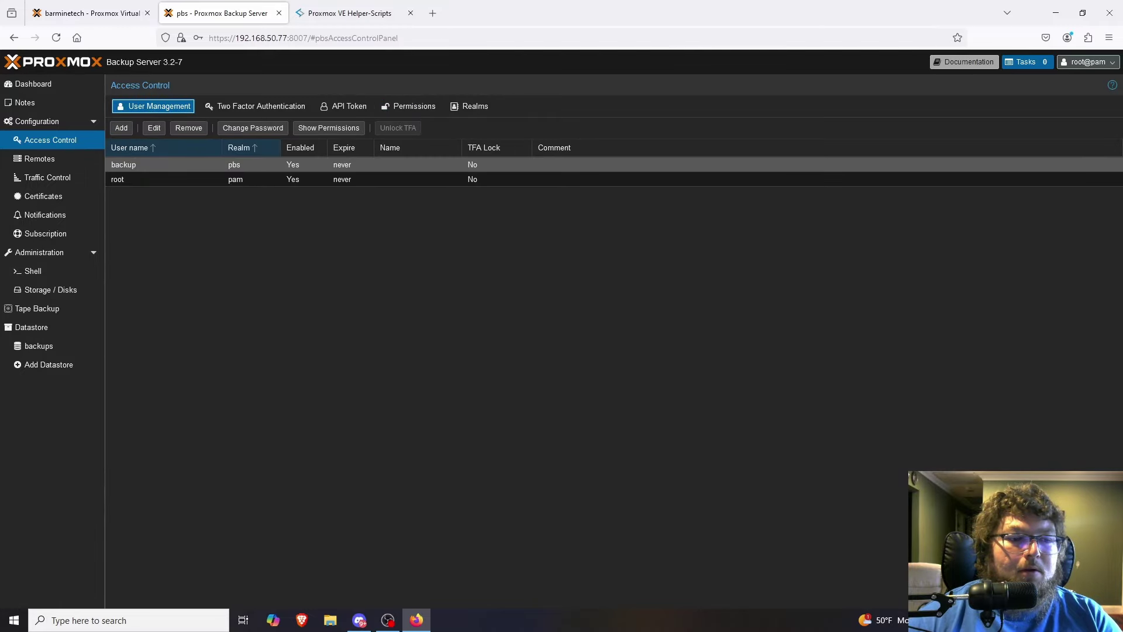
pyautogui.click(87, 13)
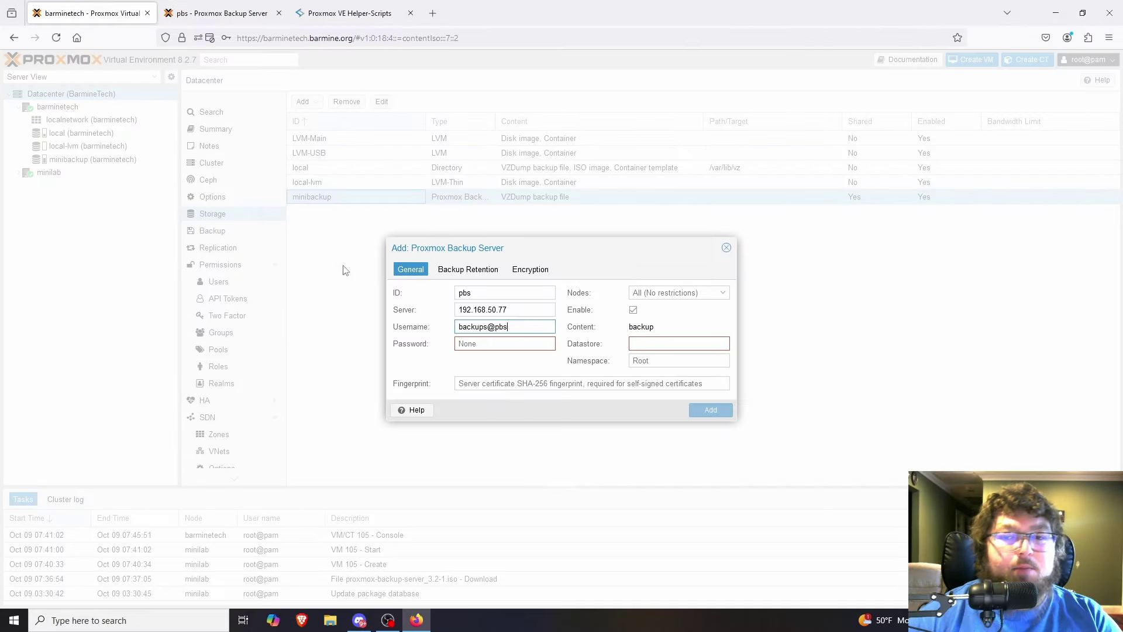
pyautogui.press('BackSpace')
pyautogui.click(493, 345)
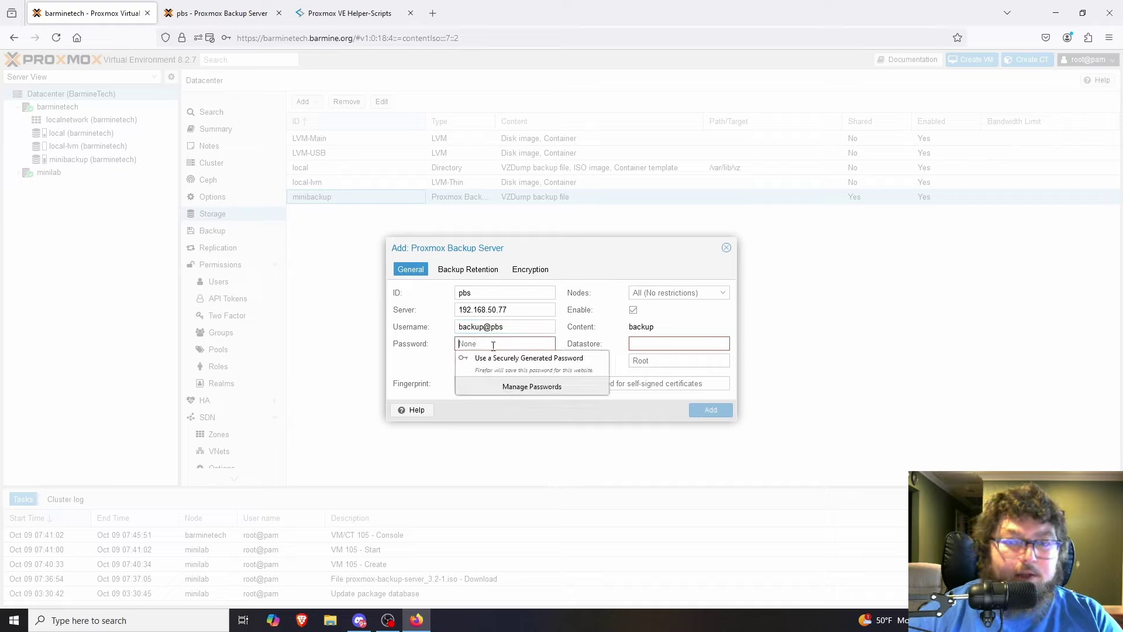
pyautogui.write('**')
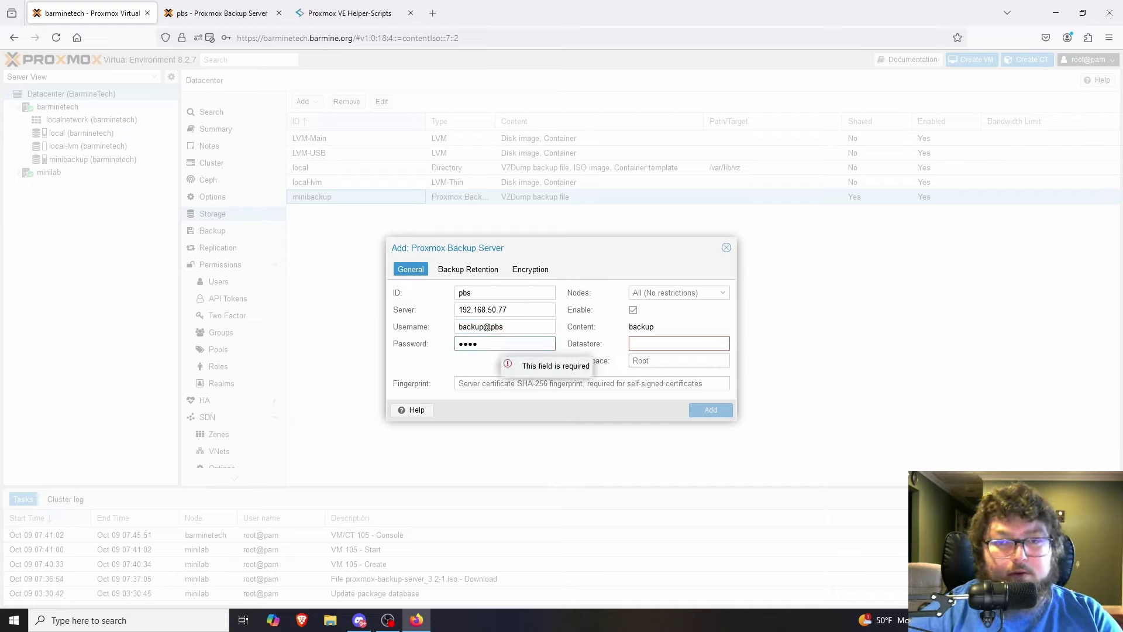
pyautogui.press('BackSpace')
pyautogui.press('BackSpace')
pyautogui.press('BackSpace')
pyautogui.press('BackSpace')
pyautogui.write('**')
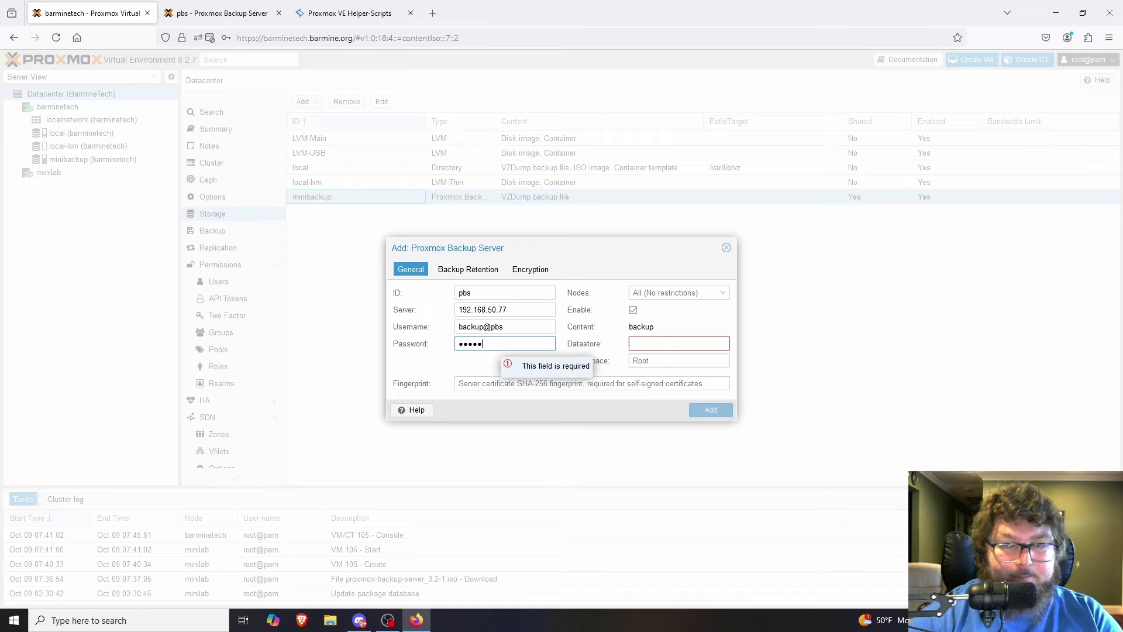
# Set datastore backups, paste the PBS certificate fingerprint, and add the pbs storage.
pyautogui.click(672, 350)
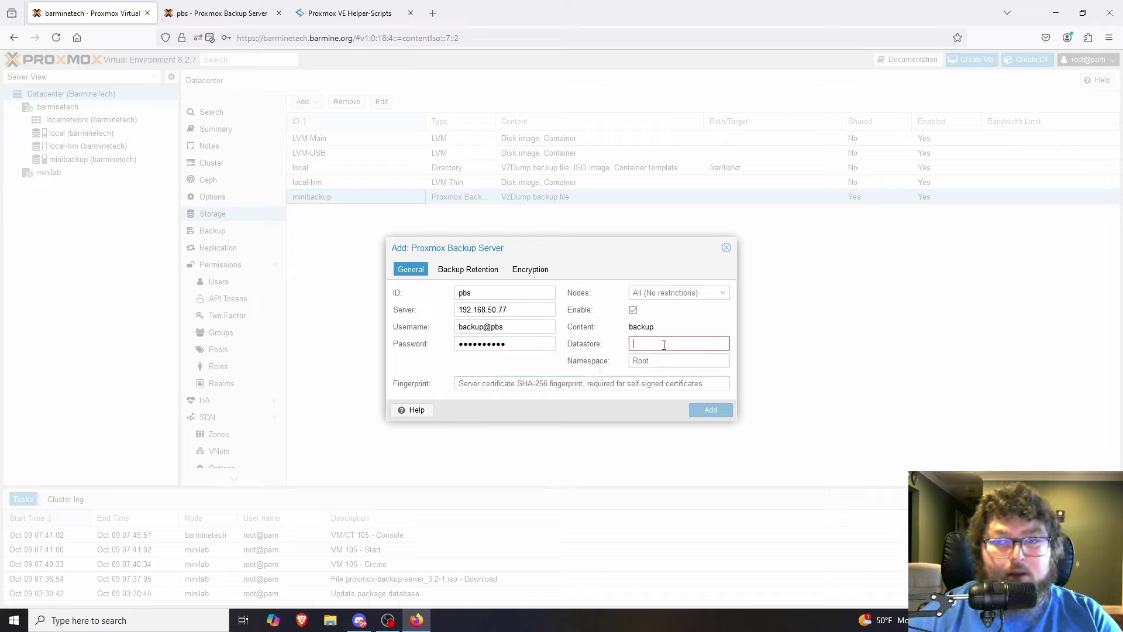
pyautogui.write('backups')
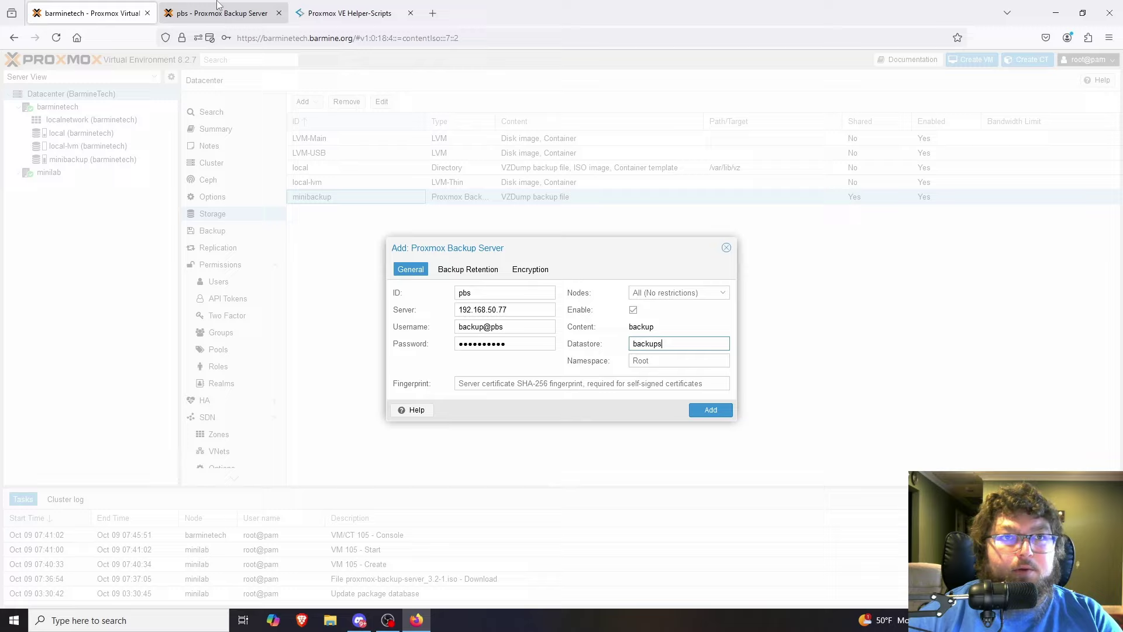
pyautogui.click(222, 13)
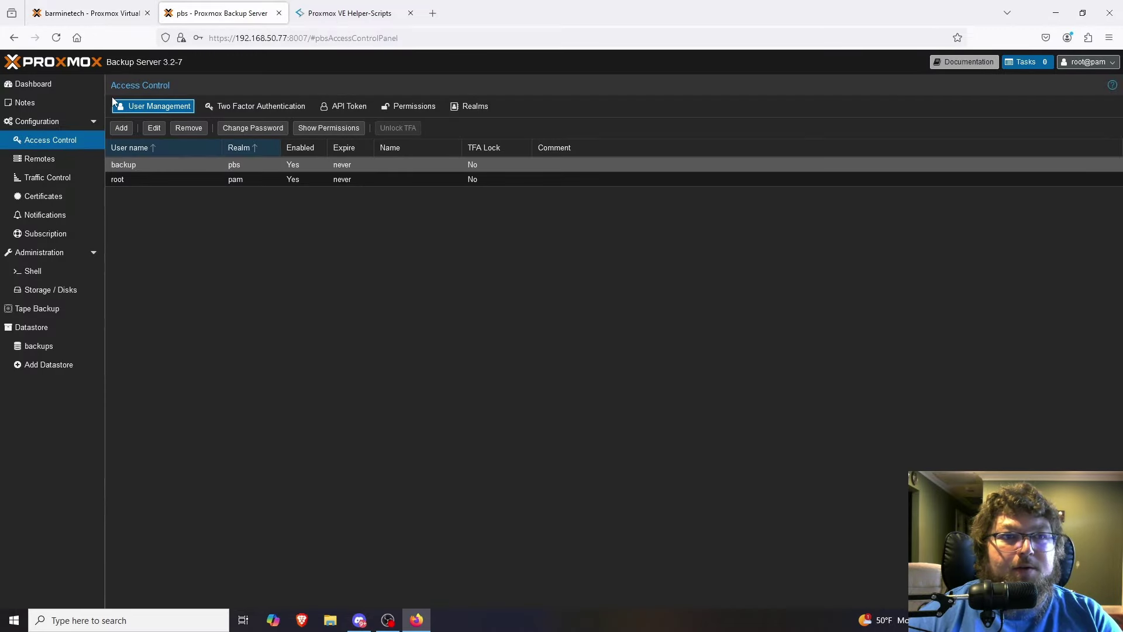
pyautogui.click(56, 85)
pyautogui.click(550, 119)
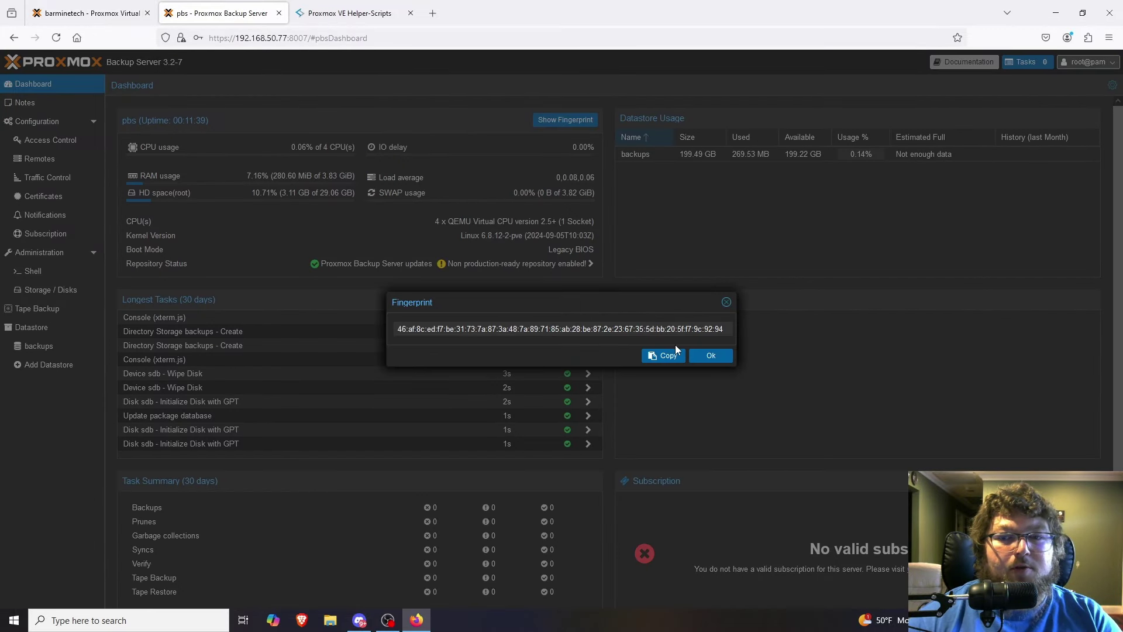
pyautogui.click(91, 12)
pyautogui.click(564, 381)
pyautogui.write('46:af:8c:ed:f7:be:31:73:7a:87:3a:48:7a:89:71:85:ab:28:be:87:2e:23:67:35:5d:bb:20:5f:f7:9c:92:94')
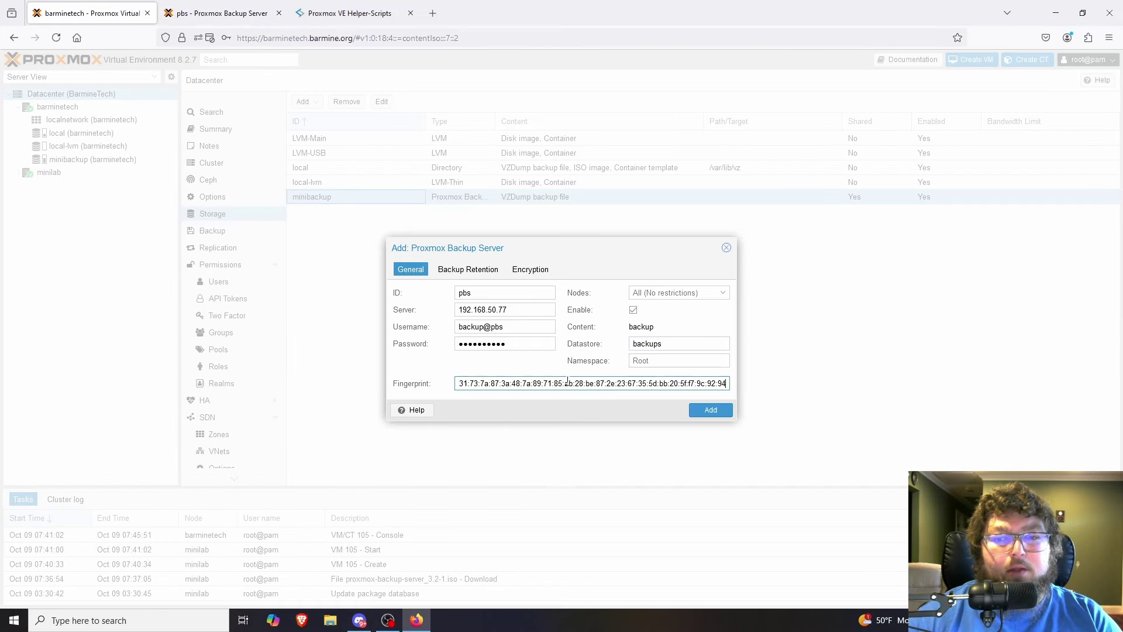
pyautogui.click(710, 409)
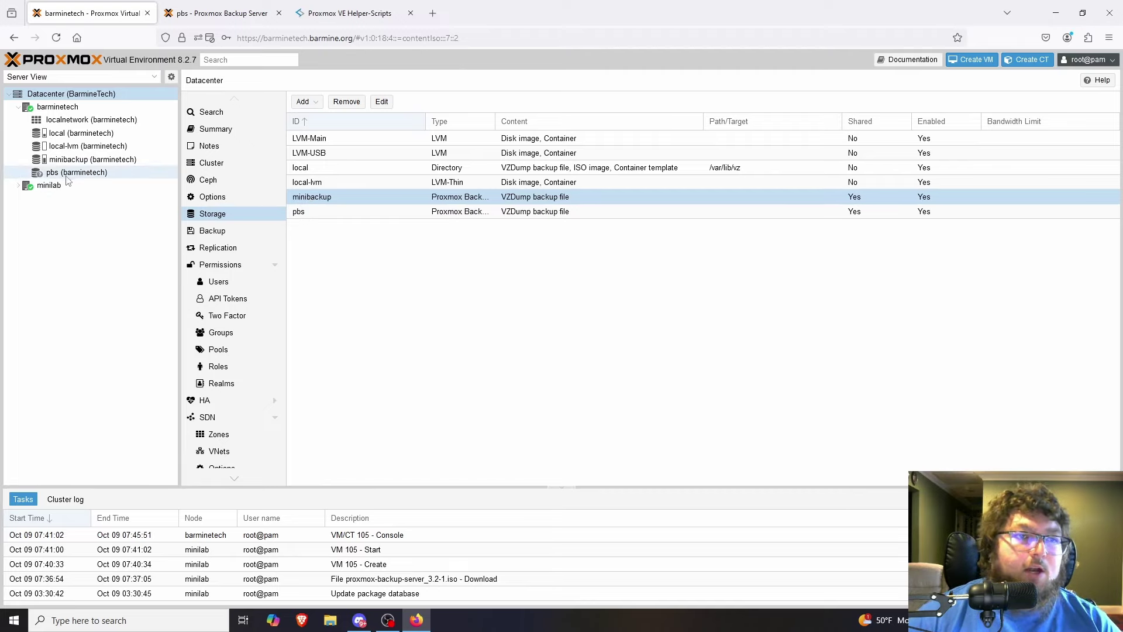
pyautogui.click(18, 185)
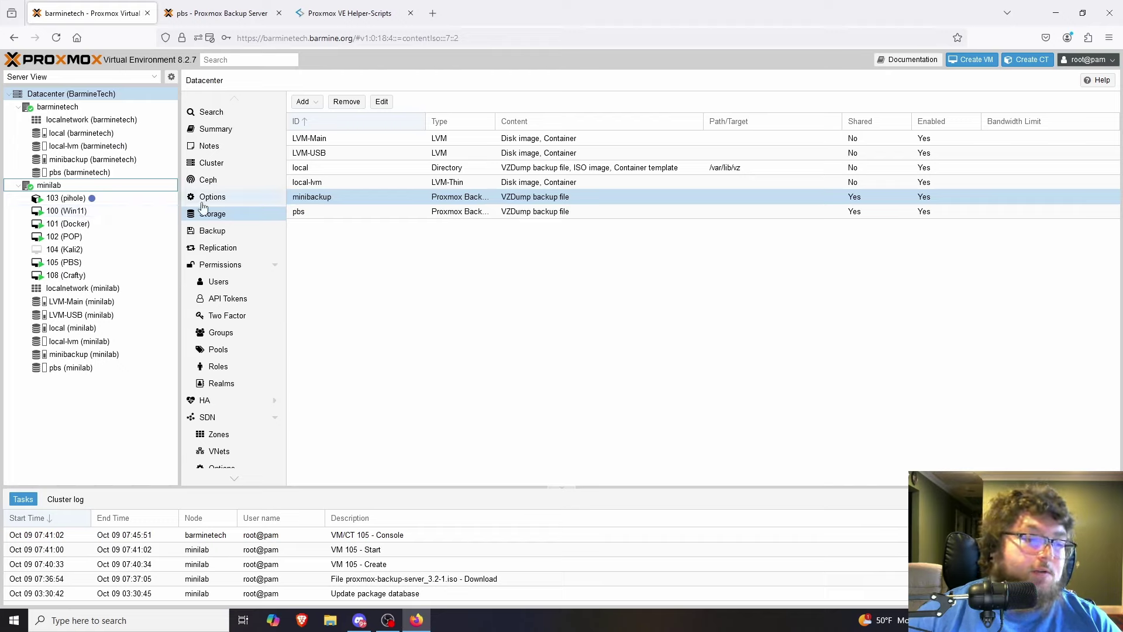
pyautogui.hotkey('ctrl', 'Tab')
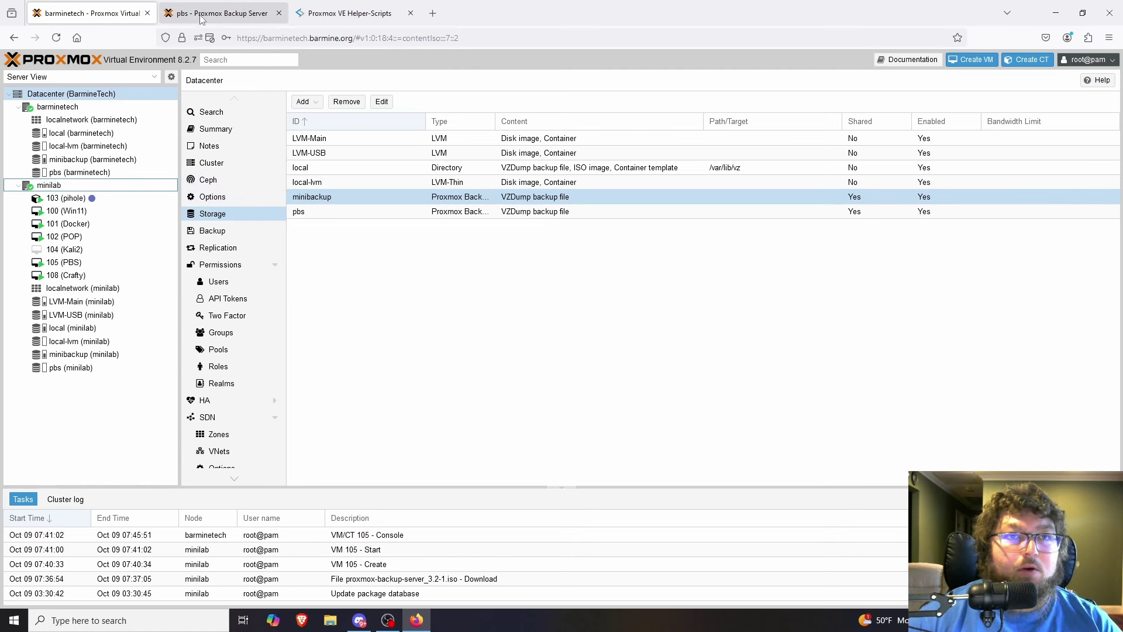
# Review the backups datastore's prune, sync, verify, permissions and options pages, then return to Proxmox VE.
pyautogui.click(713, 356)
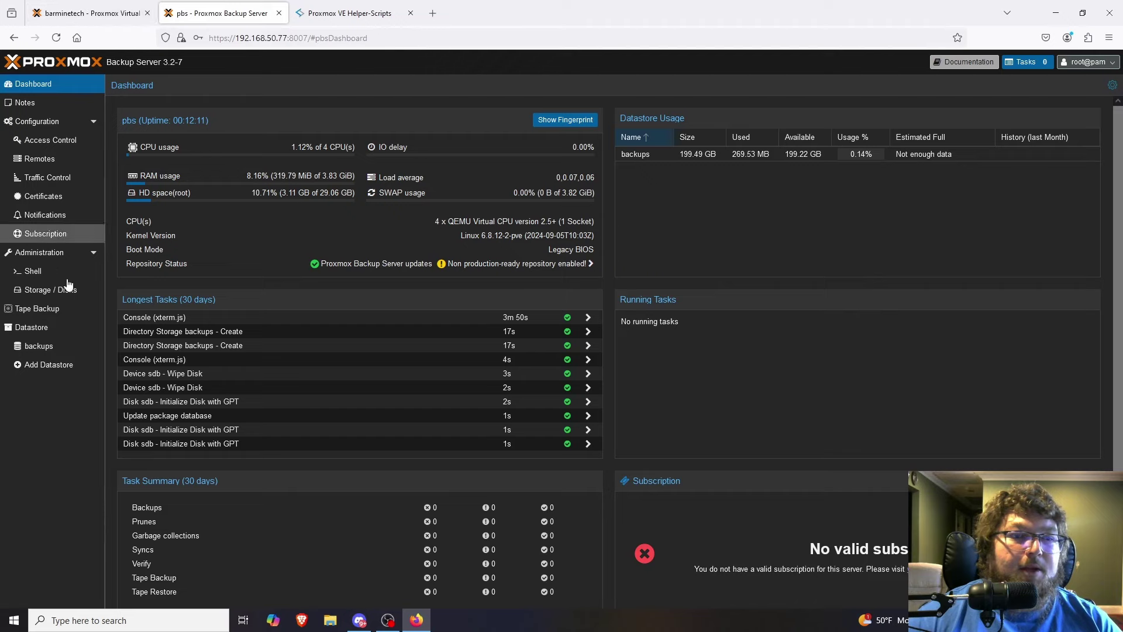
pyautogui.click(76, 326)
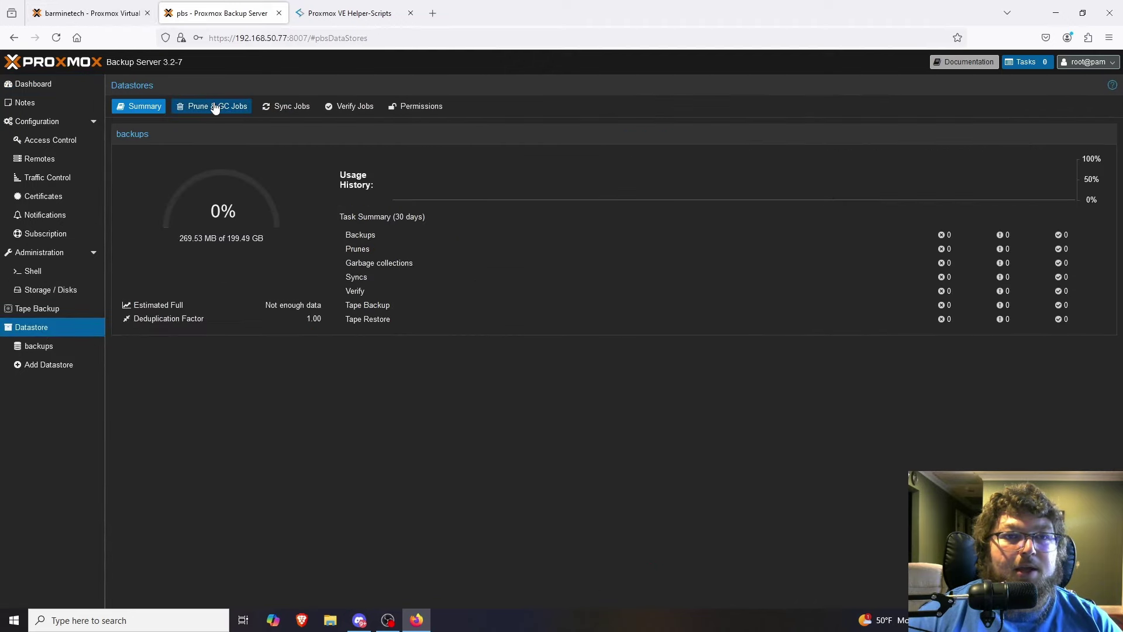
pyautogui.click(214, 107)
pyautogui.click(286, 106)
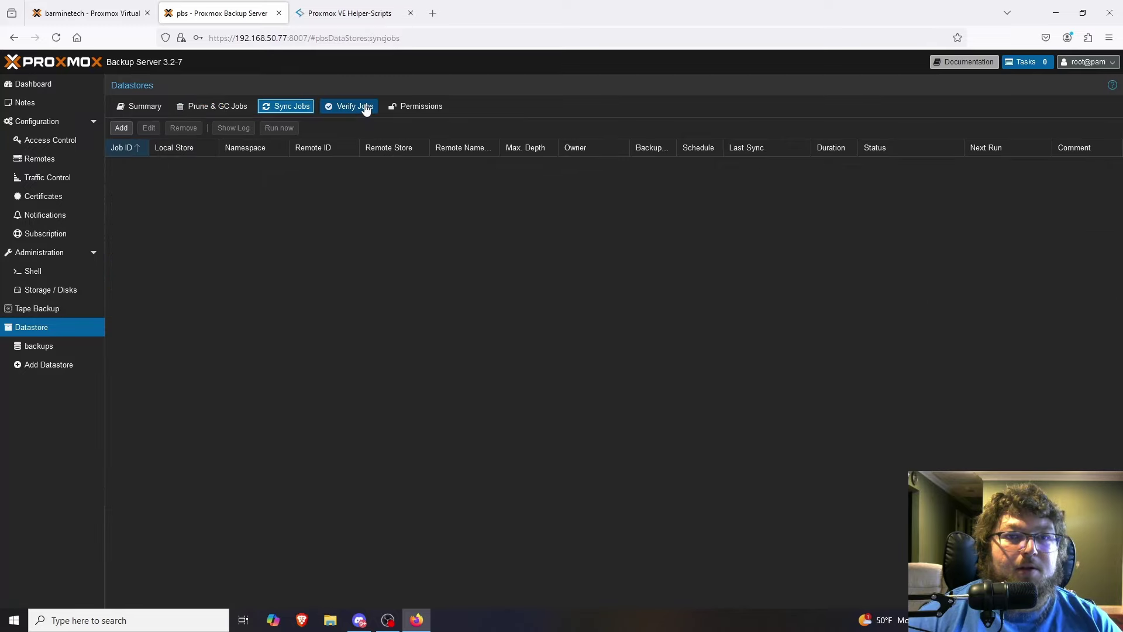
pyautogui.click(366, 107)
pyautogui.click(416, 107)
pyautogui.click(237, 108)
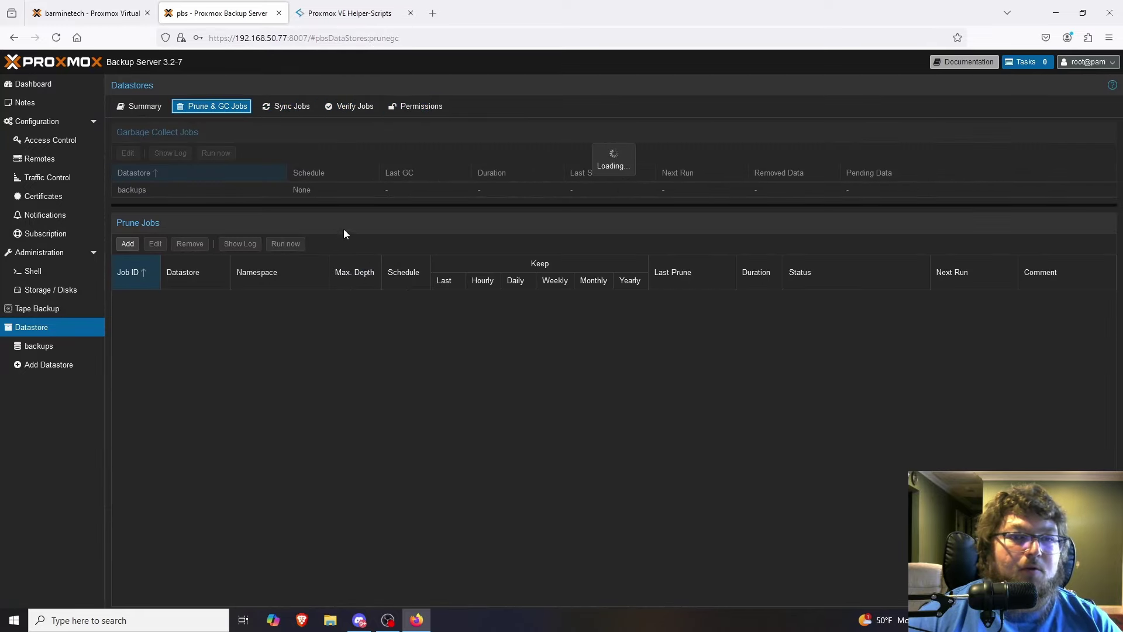
pyautogui.click(297, 113)
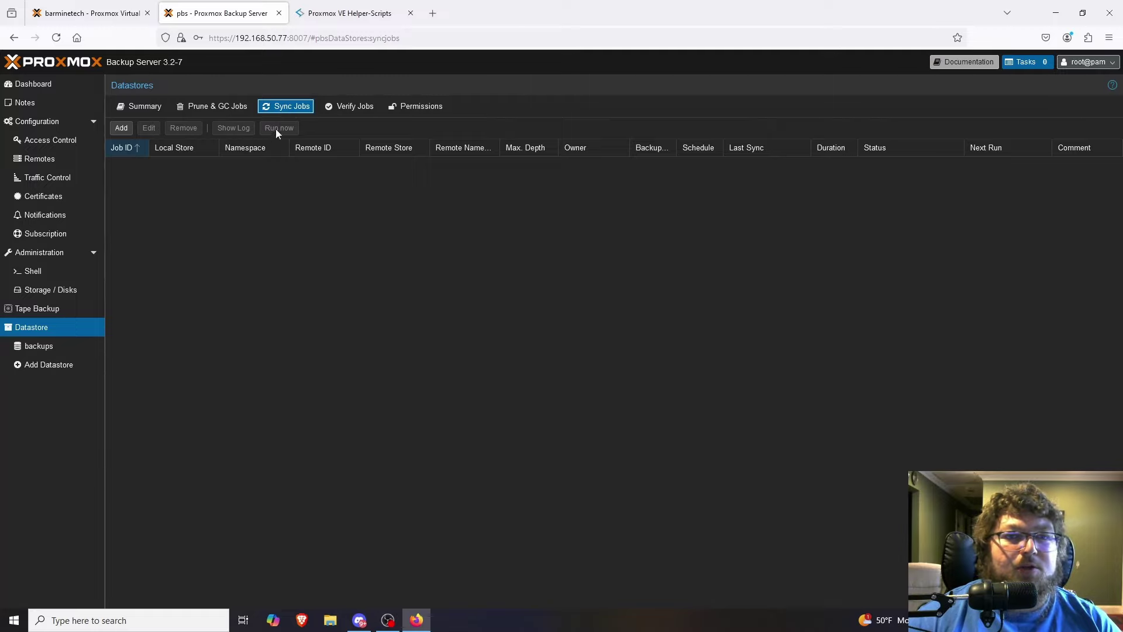
pyautogui.click(350, 108)
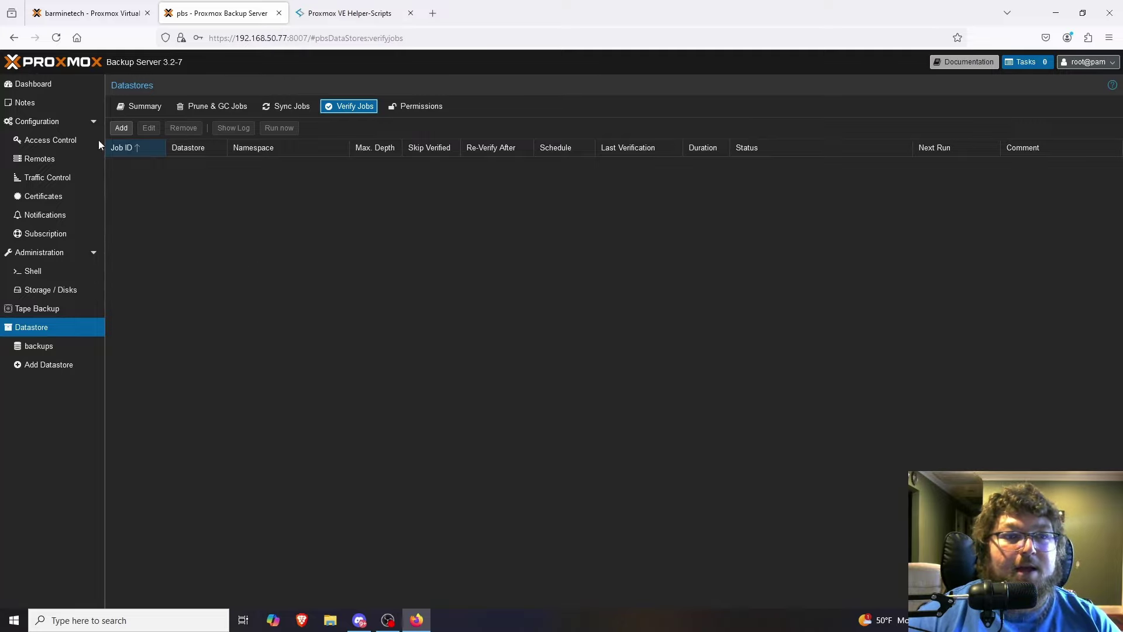
pyautogui.click(42, 349)
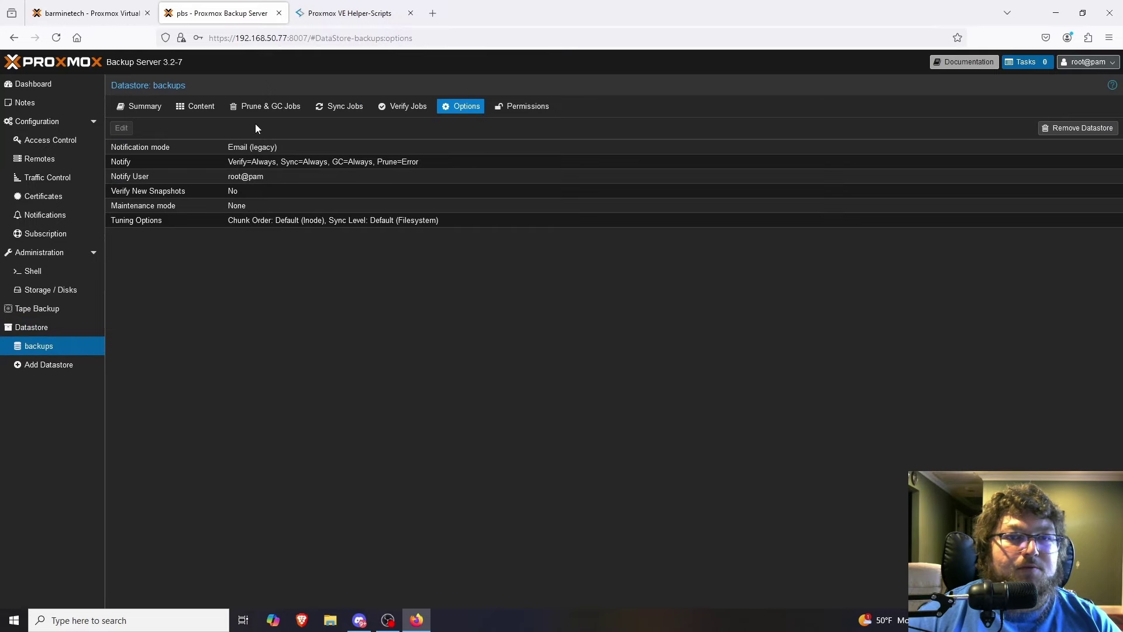
pyautogui.click(69, 10)
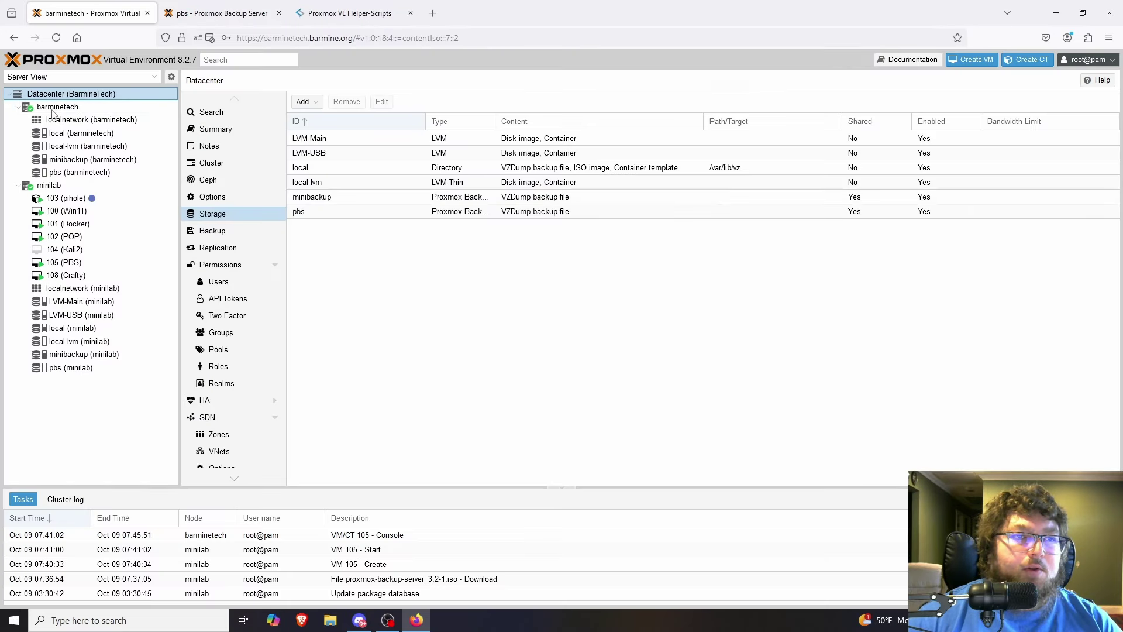
# Start a new datacenter backup job on pbs storage scheduled for sun 01:00.
pyautogui.click(213, 231)
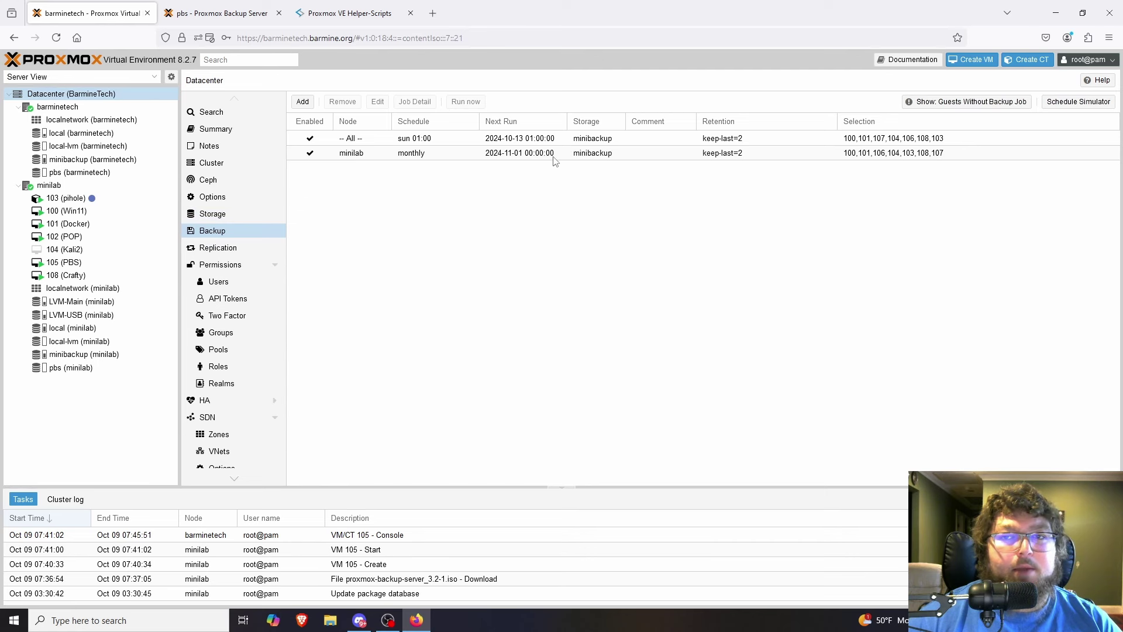
pyautogui.click(302, 103)
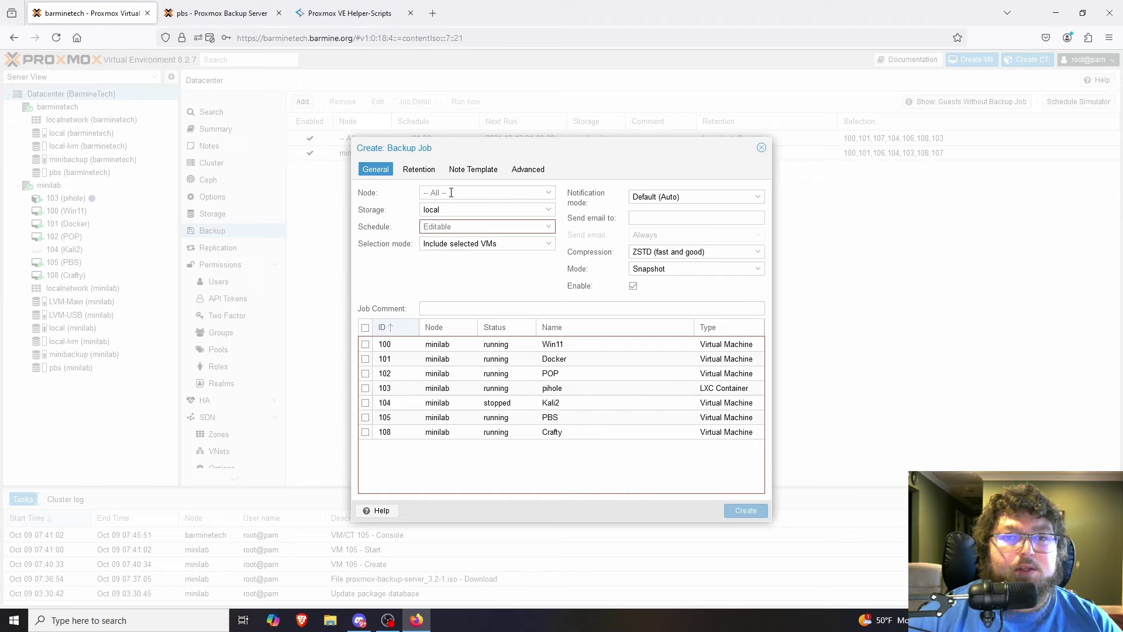
pyautogui.click(444, 210)
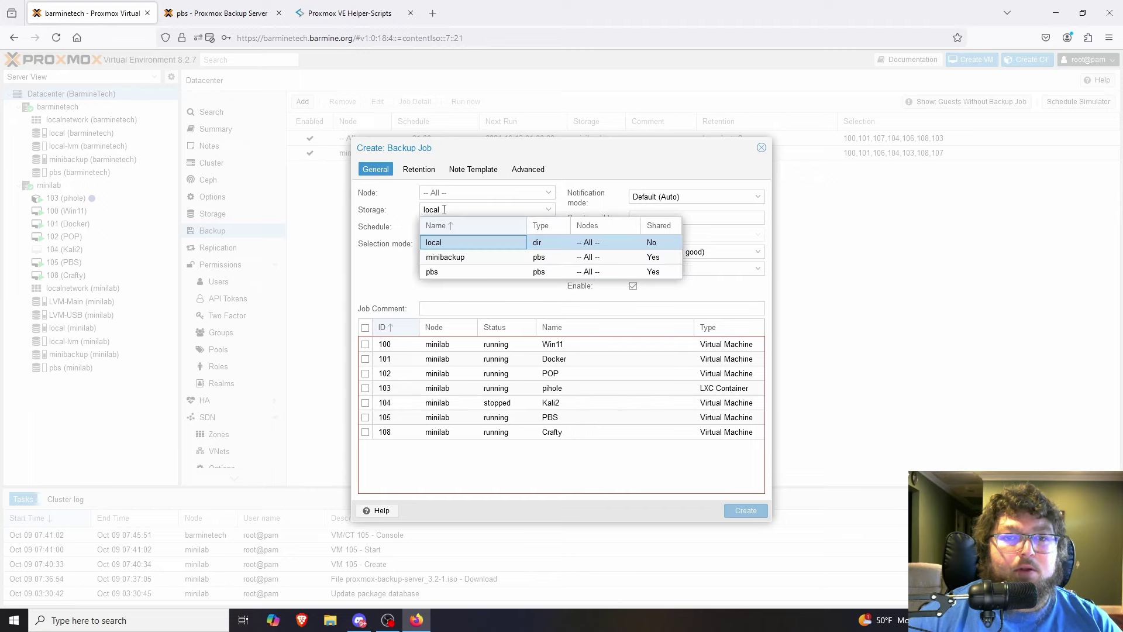
pyautogui.click(444, 273)
pyautogui.click(443, 228)
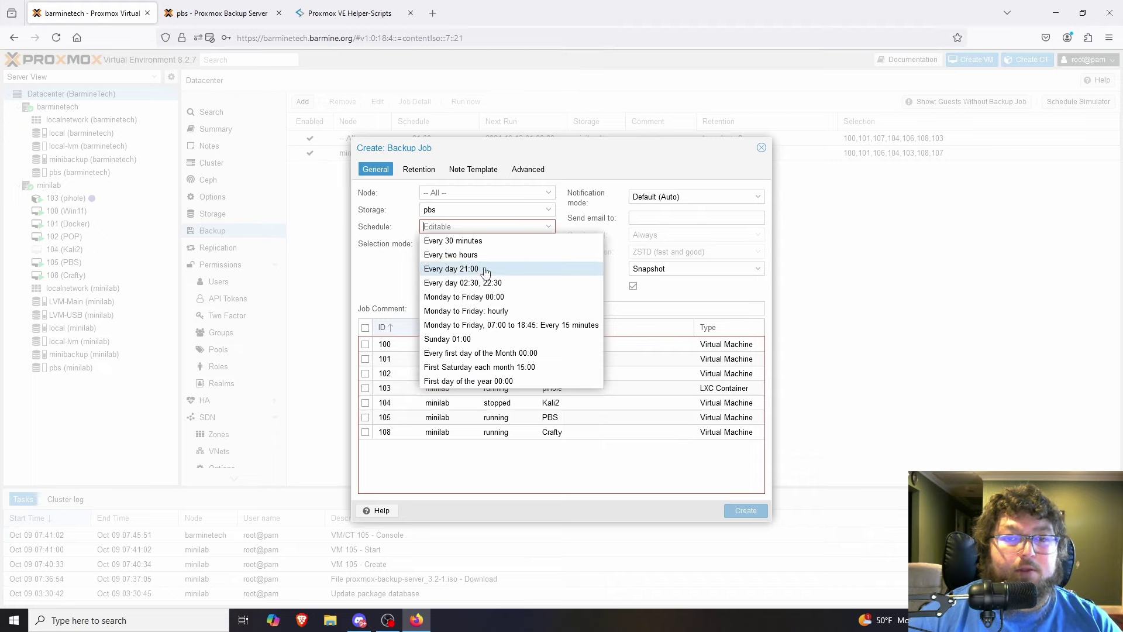
pyautogui.click(479, 341)
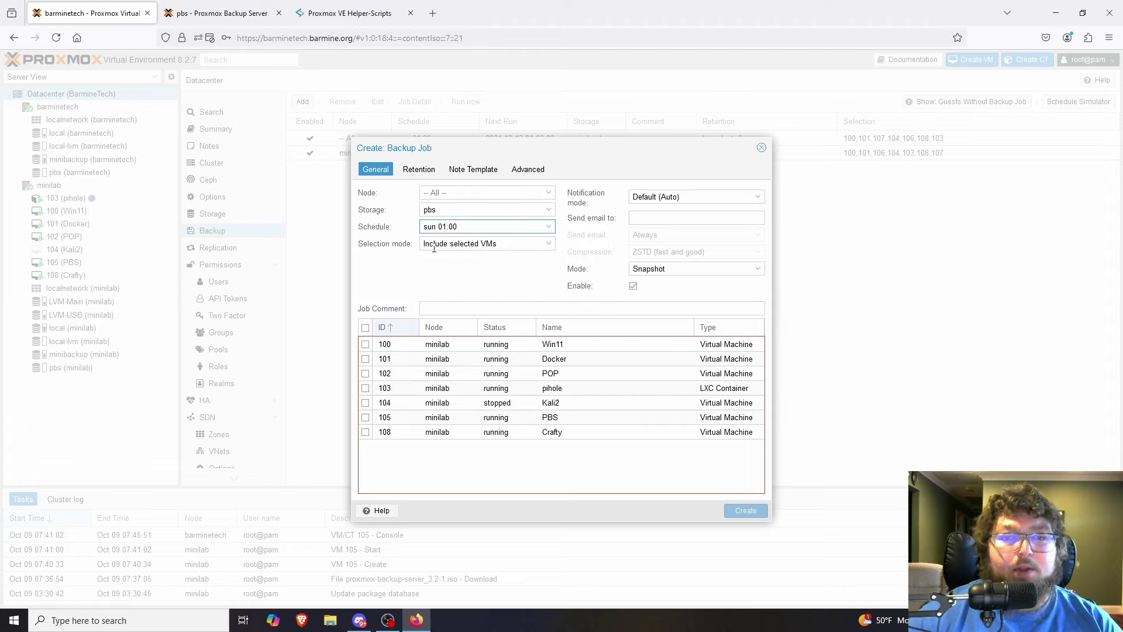
# Select guests 100, 101, 103, 104, 108 (Win11, Docker, pihole, Kali2, Crafty) for backup.
pyautogui.click(365, 345)
pyautogui.click(365, 345)
pyautogui.click(366, 358)
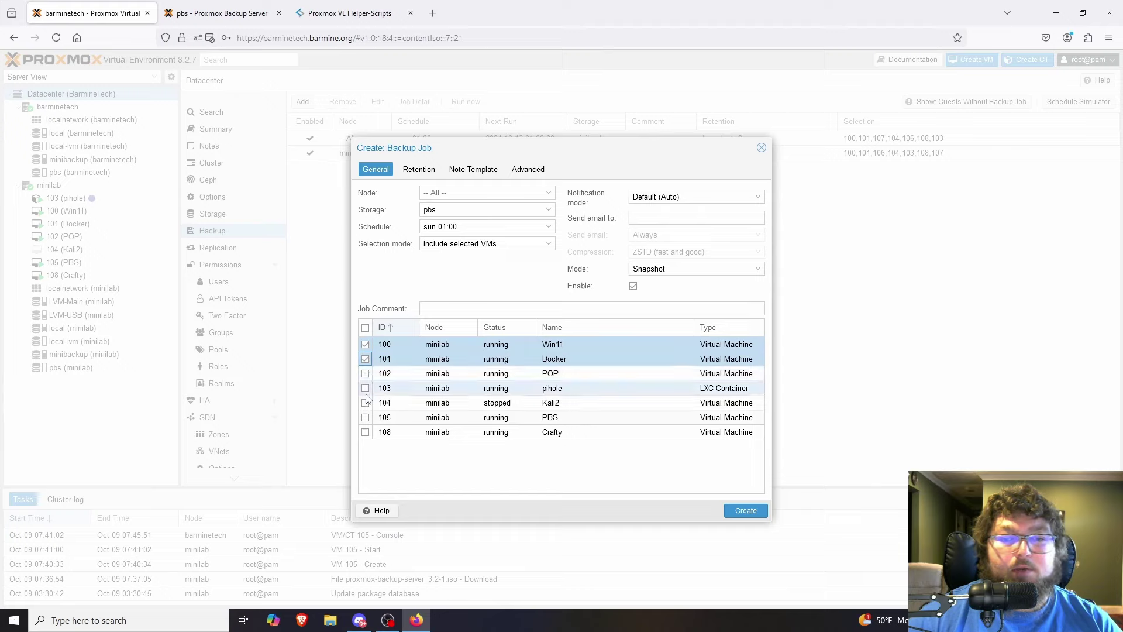
pyautogui.click(366, 389)
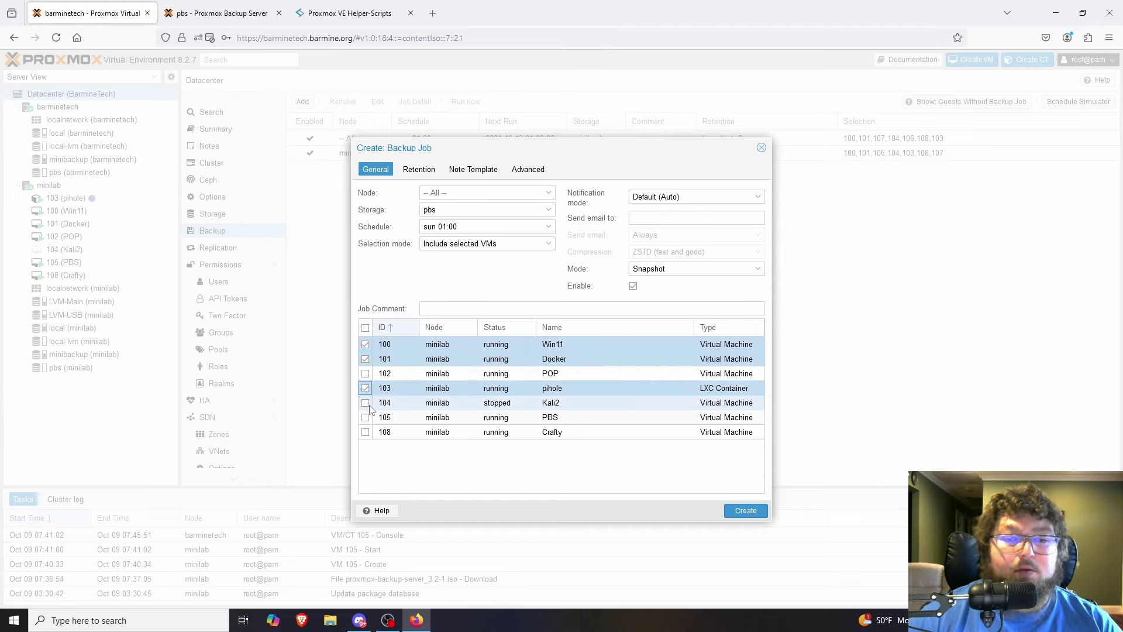
pyautogui.click(365, 403)
pyautogui.click(366, 433)
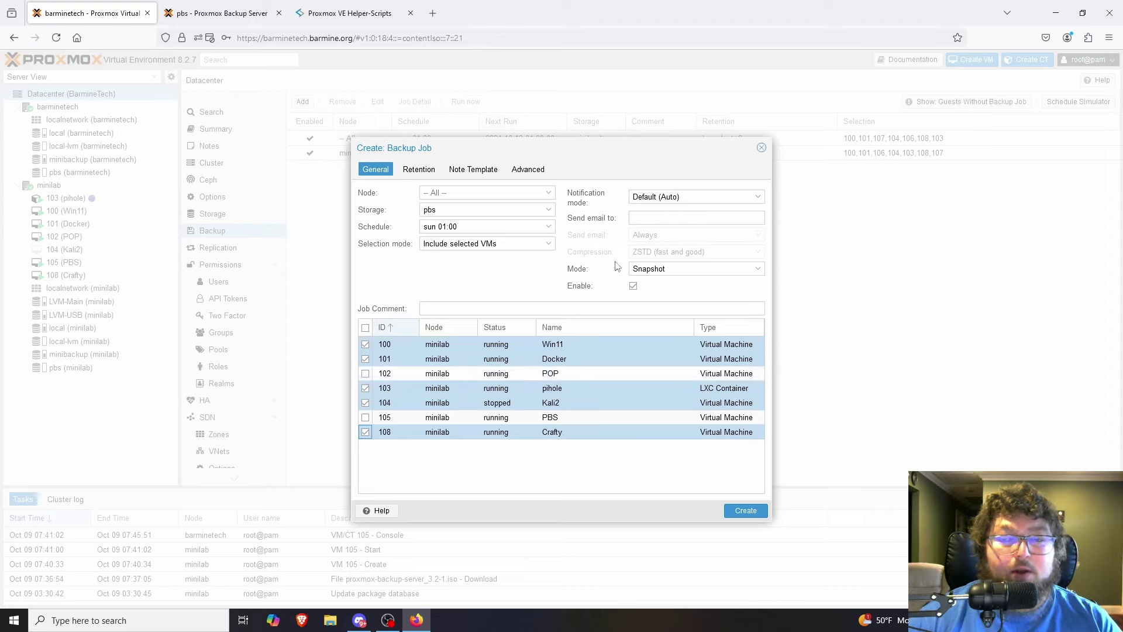
# Keep the default notification mode and review the backup mode options.
pyautogui.click(666, 196)
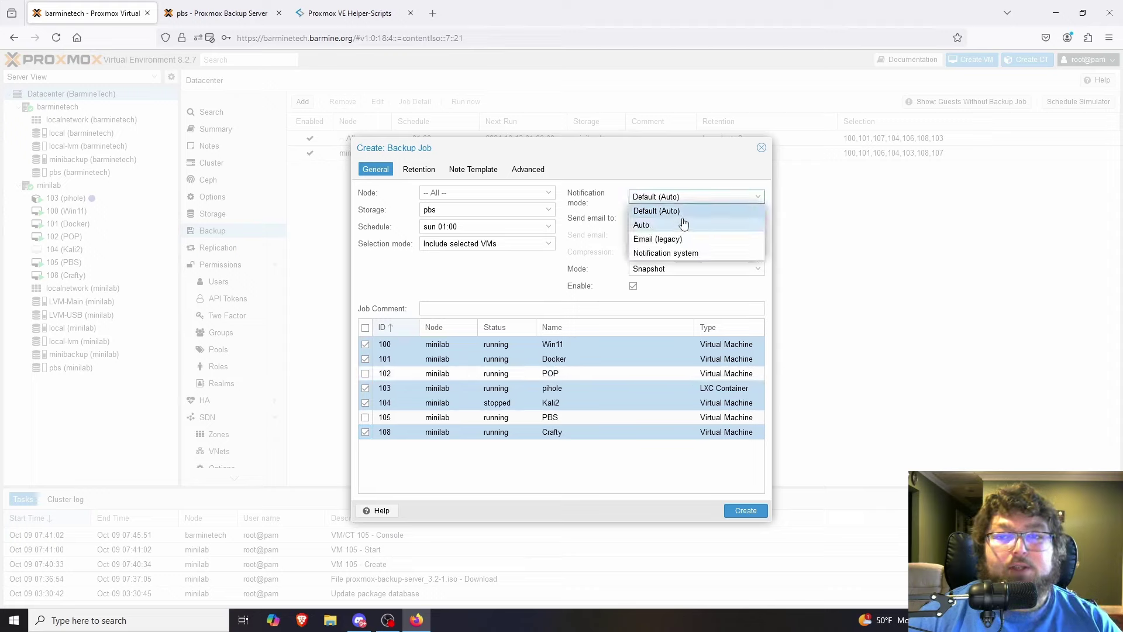
pyautogui.click(713, 190)
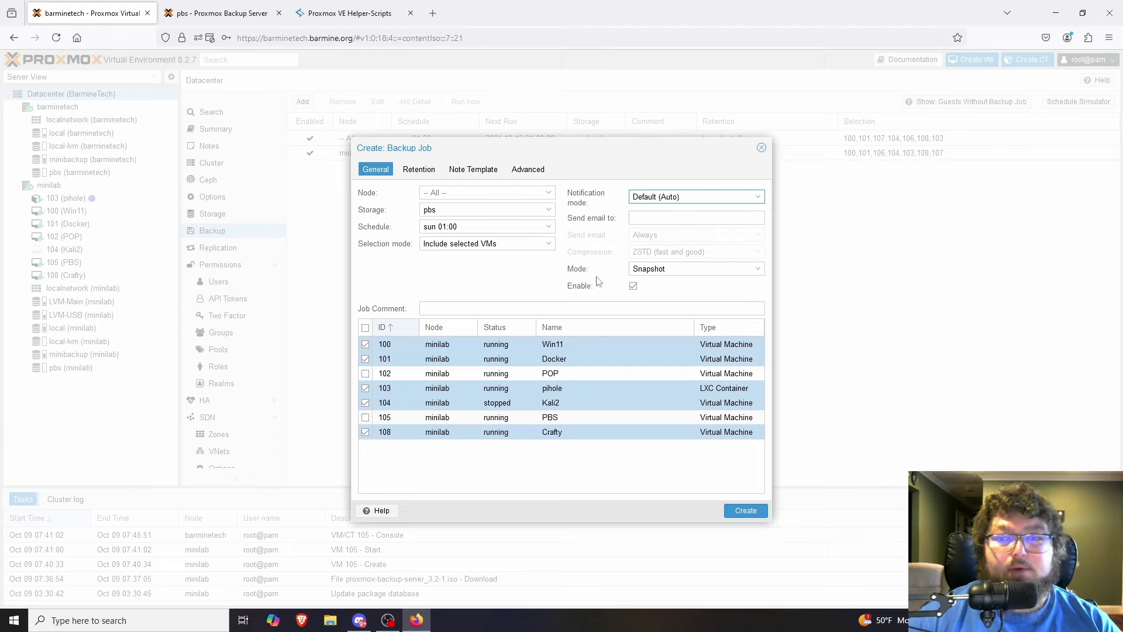
pyautogui.click(677, 268)
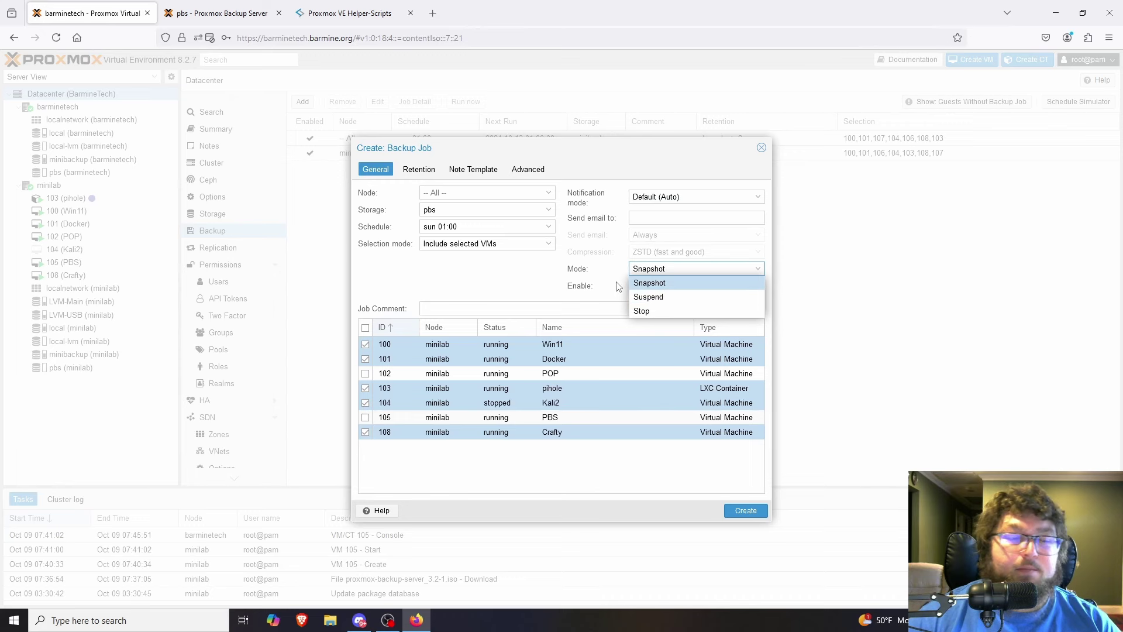
# Read the stop, suspend and snapshot Backup Modes in the help, then return to Proxmox VE.
pyautogui.click(378, 511)
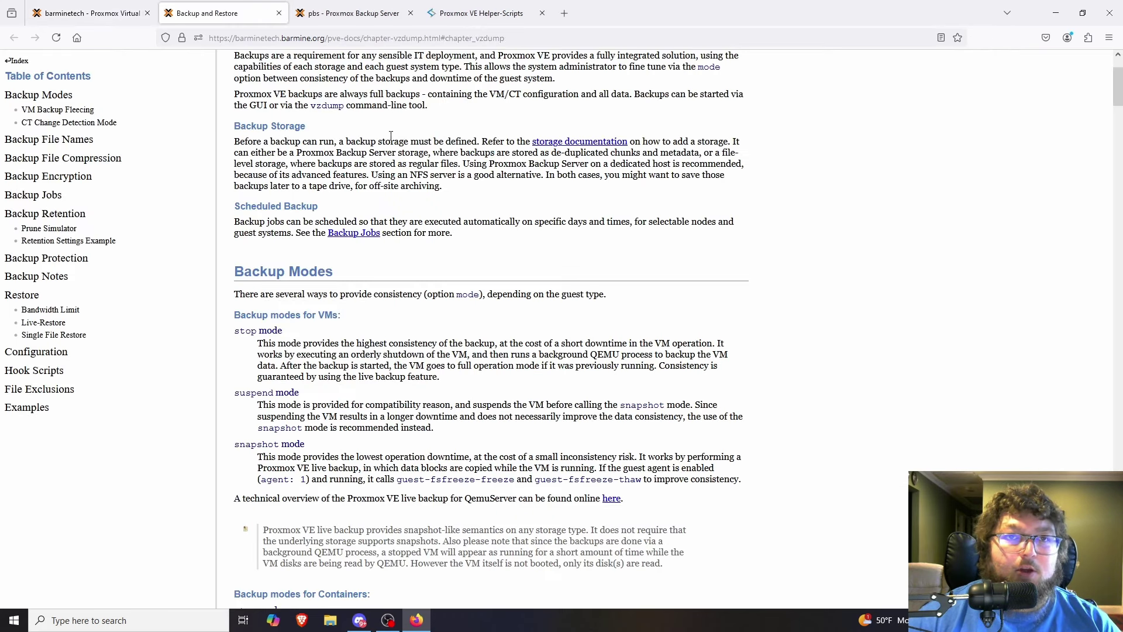
pyautogui.scroll(-3, 331, 308)
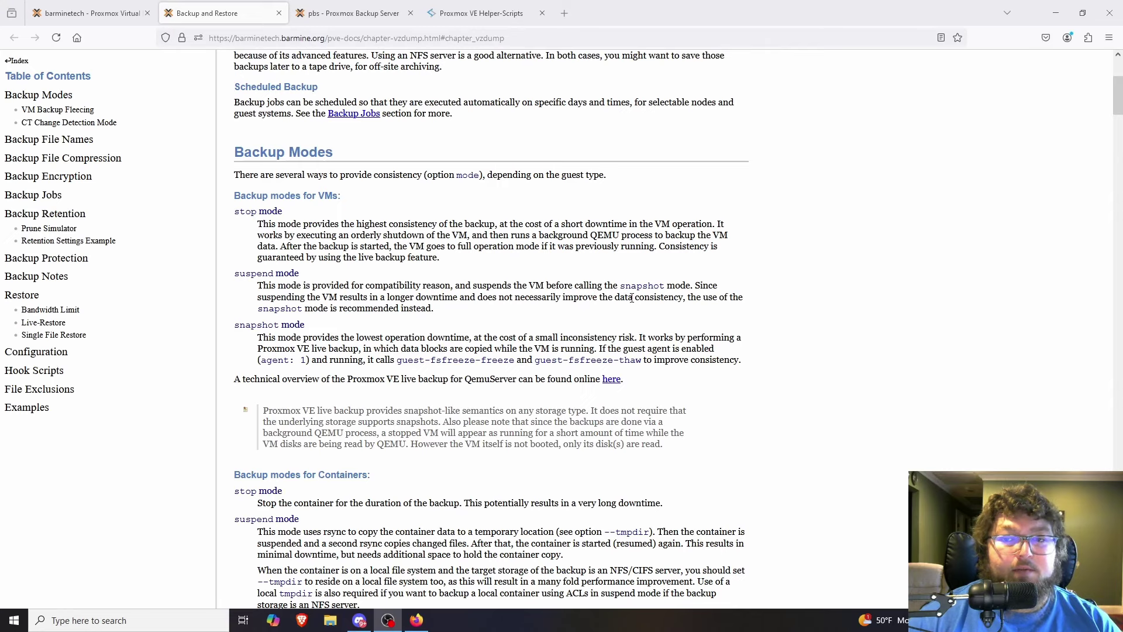
pyautogui.scroll(-1, 278, 330)
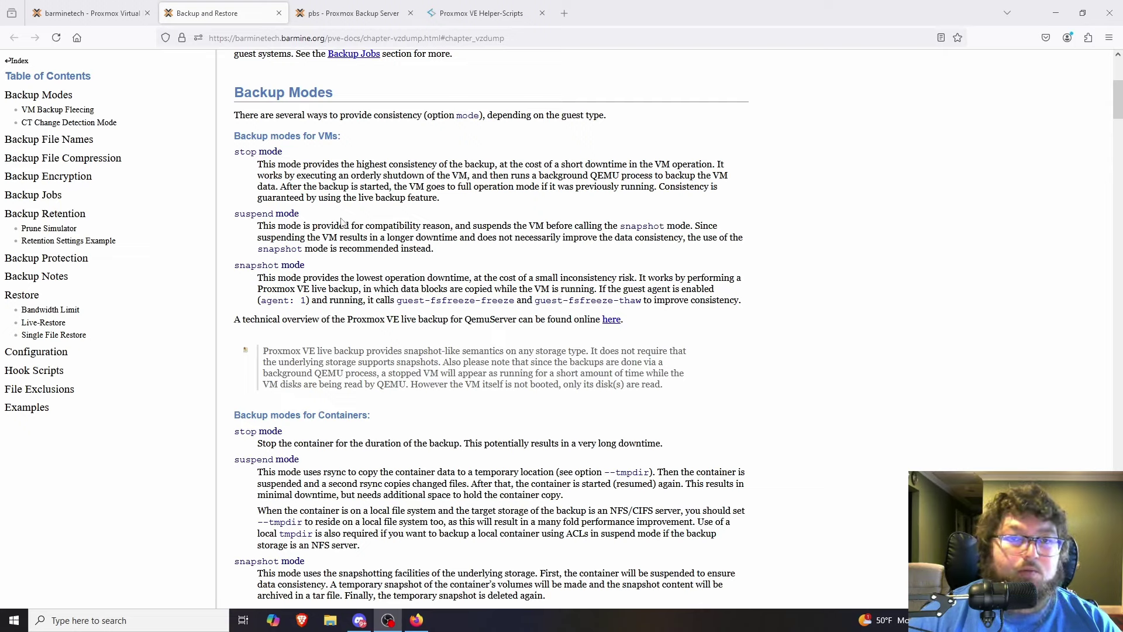
pyautogui.moveTo(240, 151); pyautogui.dragTo(278, 150)
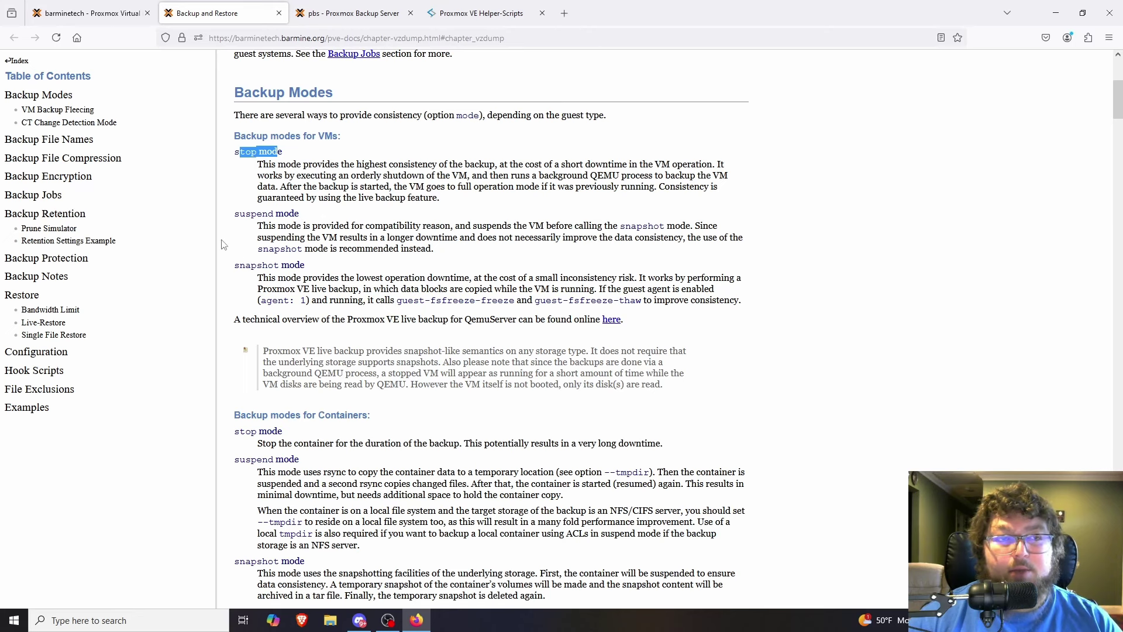
pyautogui.click(113, 5)
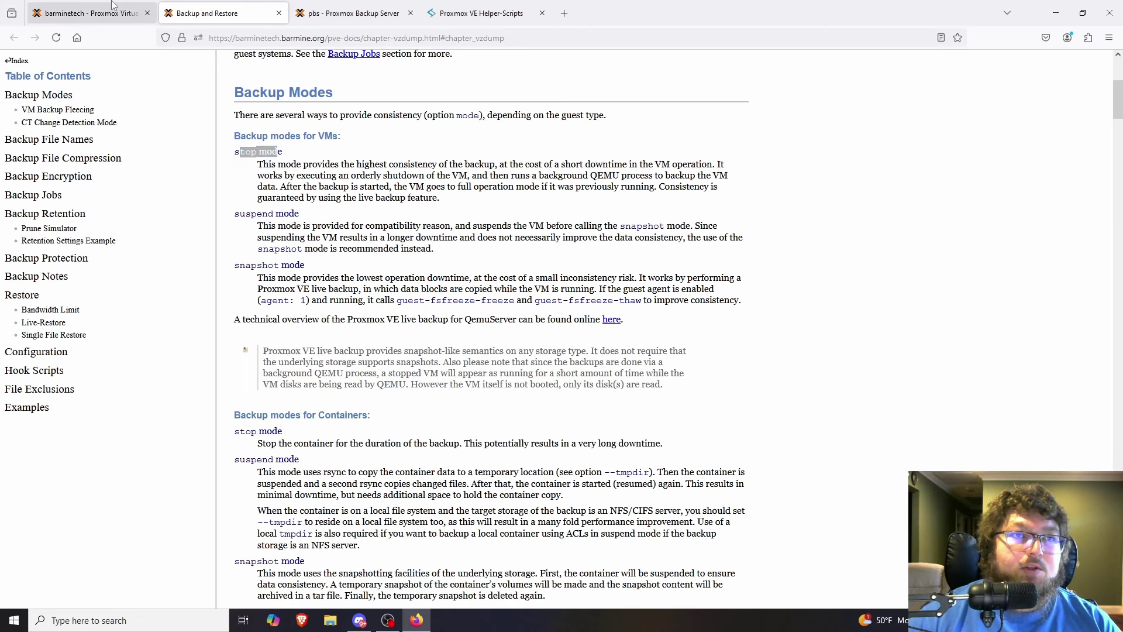
# Keep Snapshot mode, set retention to Keep Last 2, Daily 1, Monthly 1, and create the job.
pyautogui.click(652, 272)
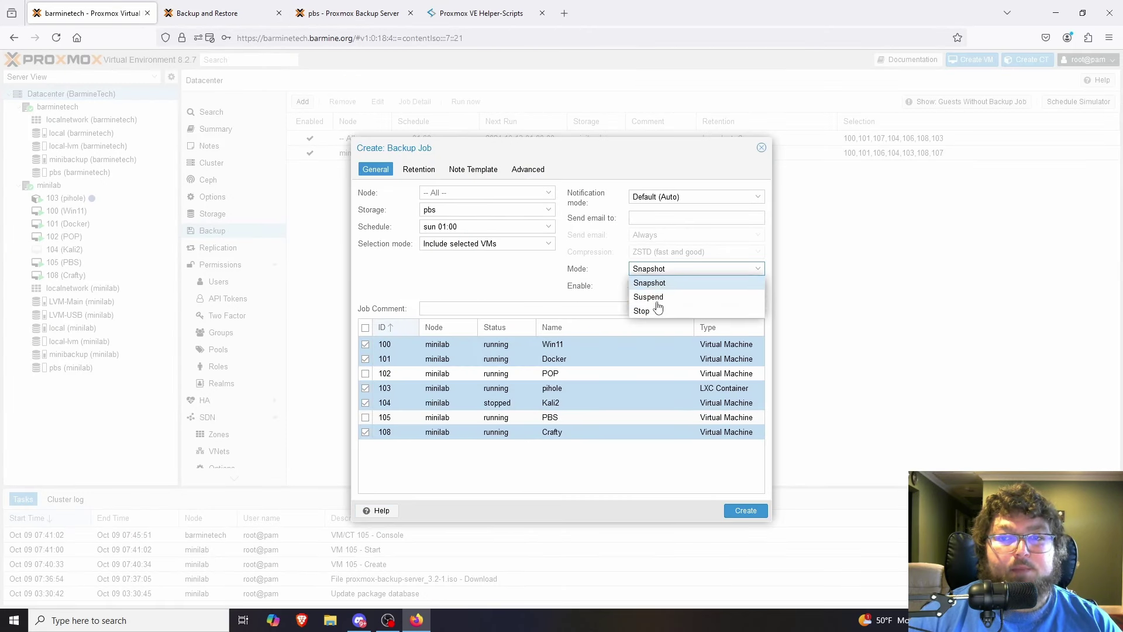
pyautogui.click(666, 286)
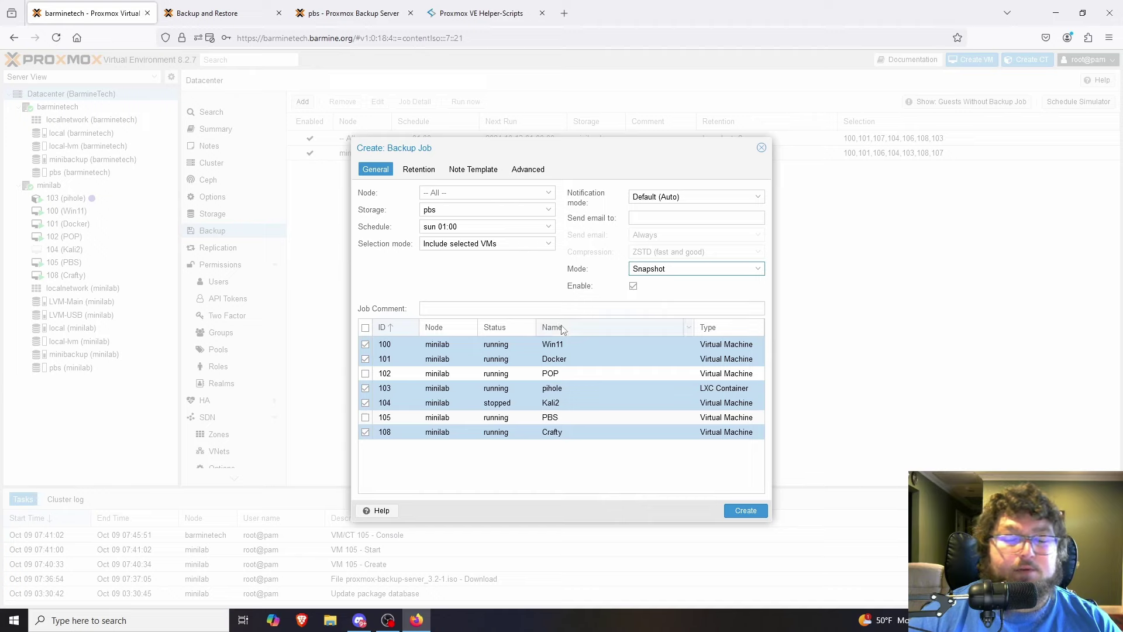
pyautogui.click(425, 171)
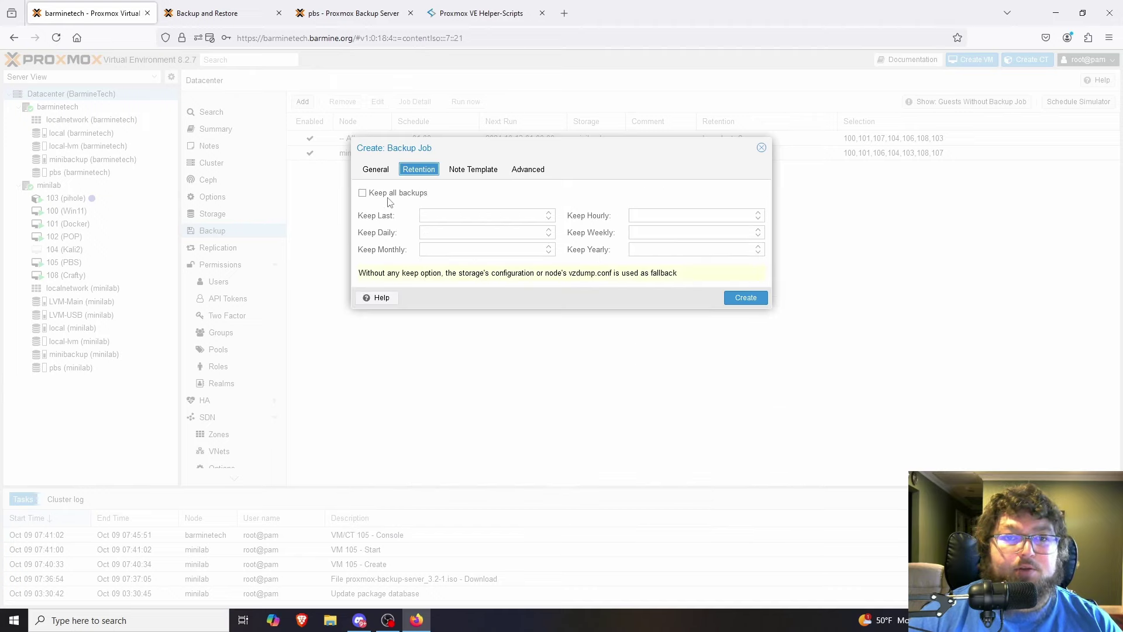
pyautogui.click(455, 217)
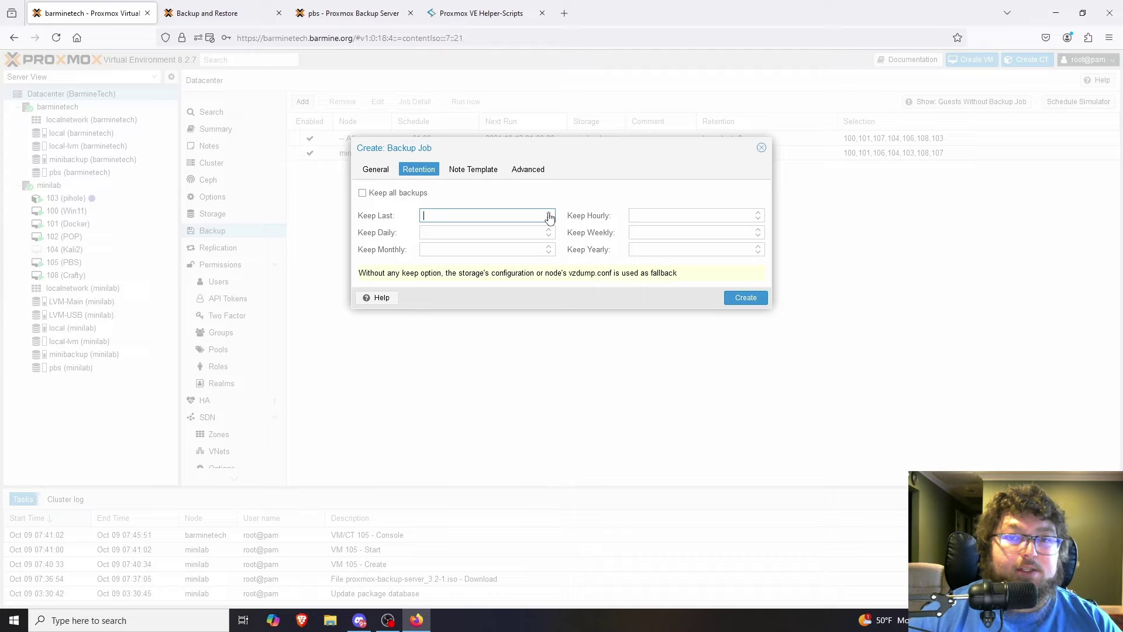
pyautogui.write('2')
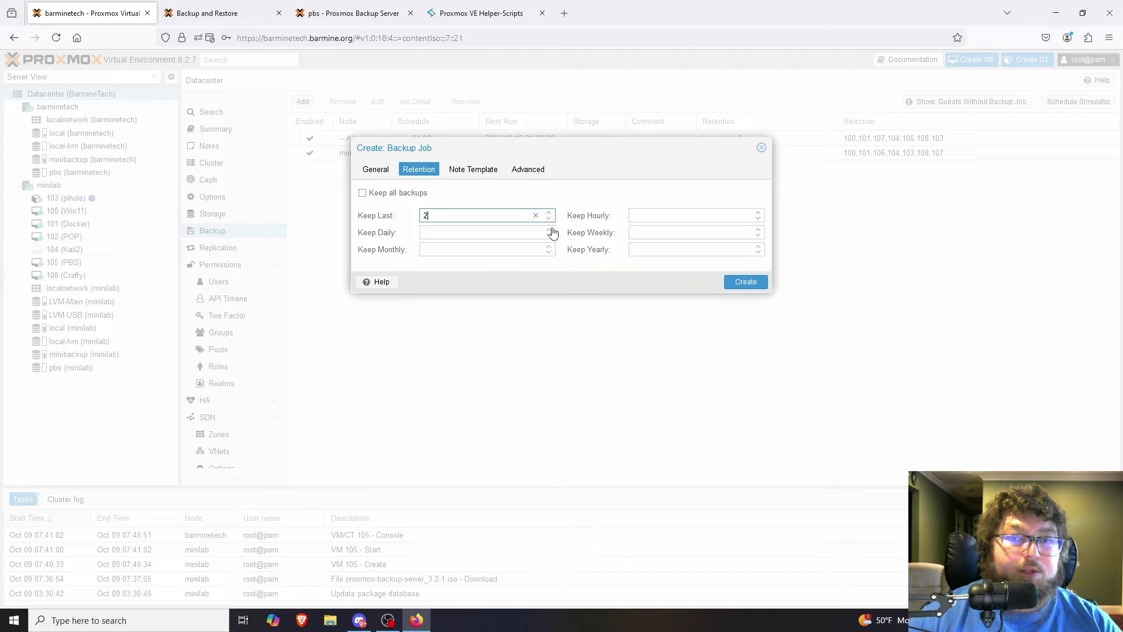
pyautogui.click(549, 229)
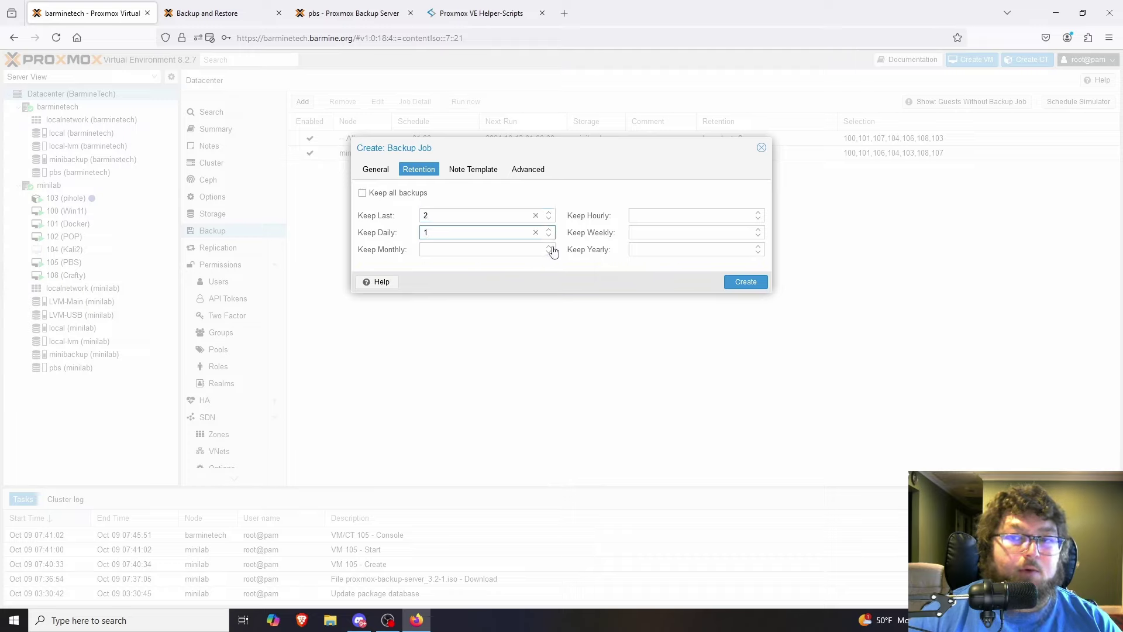
pyautogui.click(549, 247)
pyautogui.click(746, 281)
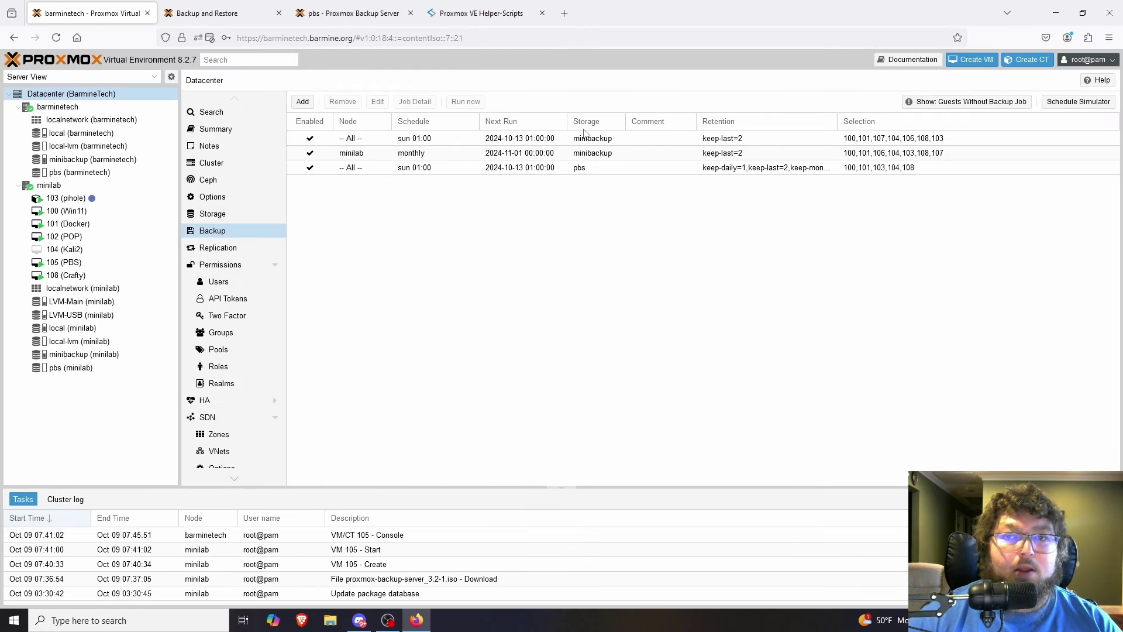
# Review the new Sunday 01:00 pbs job's settings and close them unchanged.
pyautogui.click(580, 169)
pyautogui.click(755, 169)
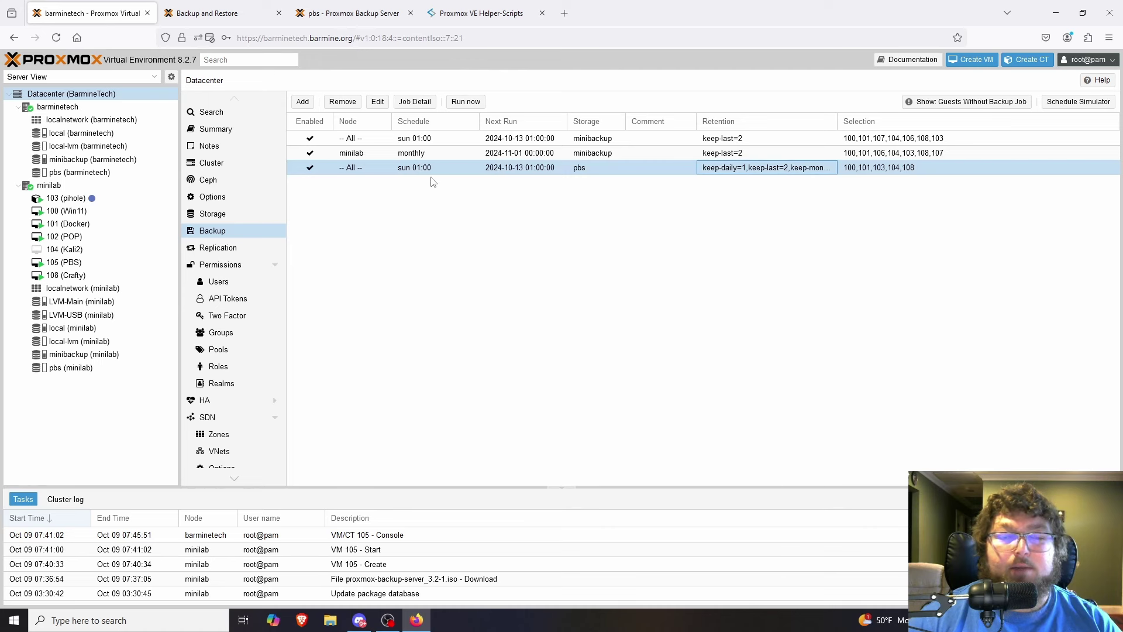
pyautogui.click(377, 102)
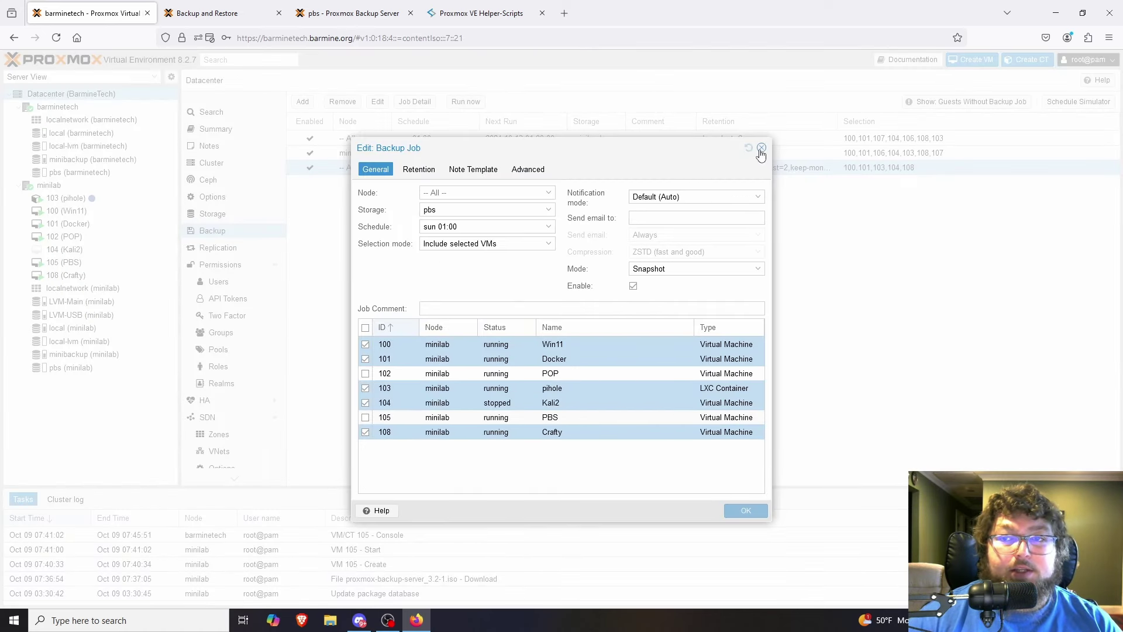
pyautogui.click(760, 148)
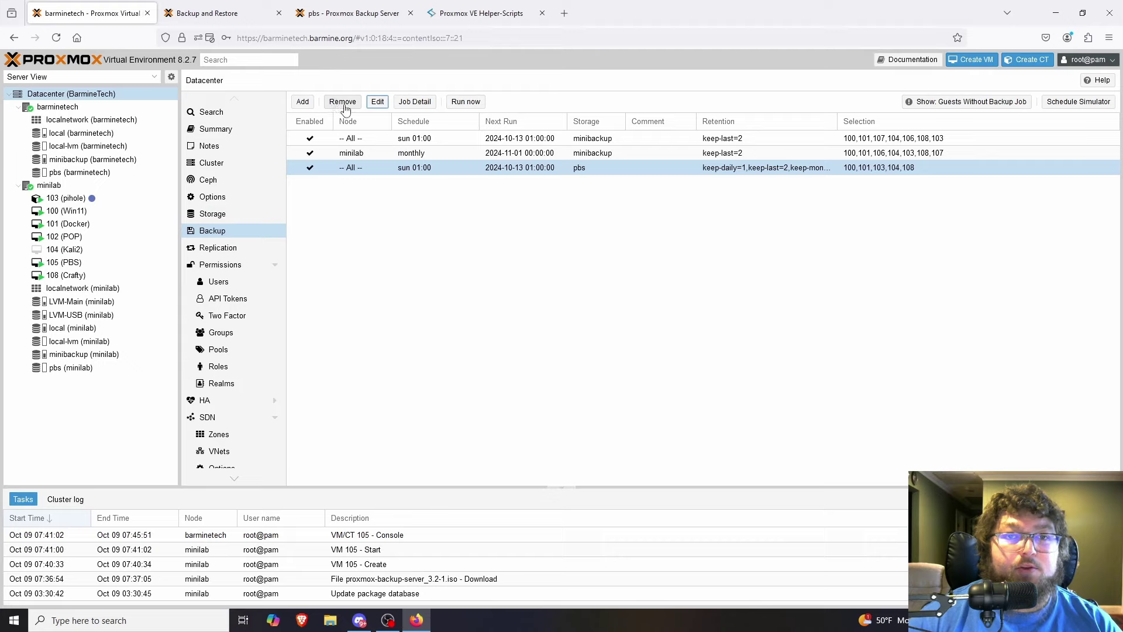